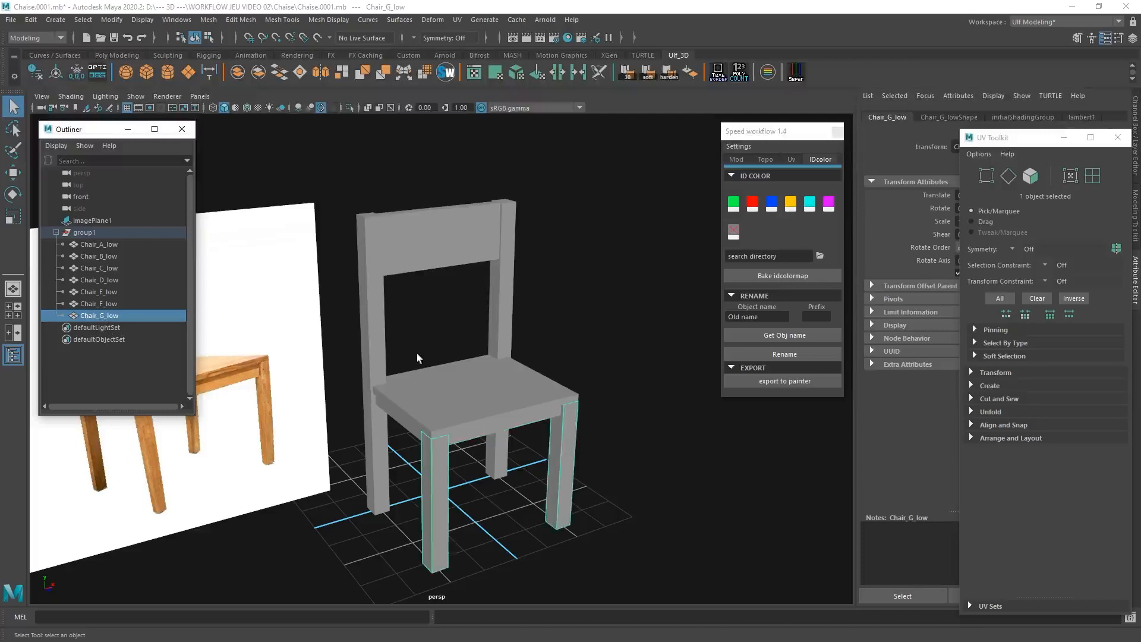
# Select all the chair parts and delete their construction history
pyautogui.scroll(-4, 475, 430)
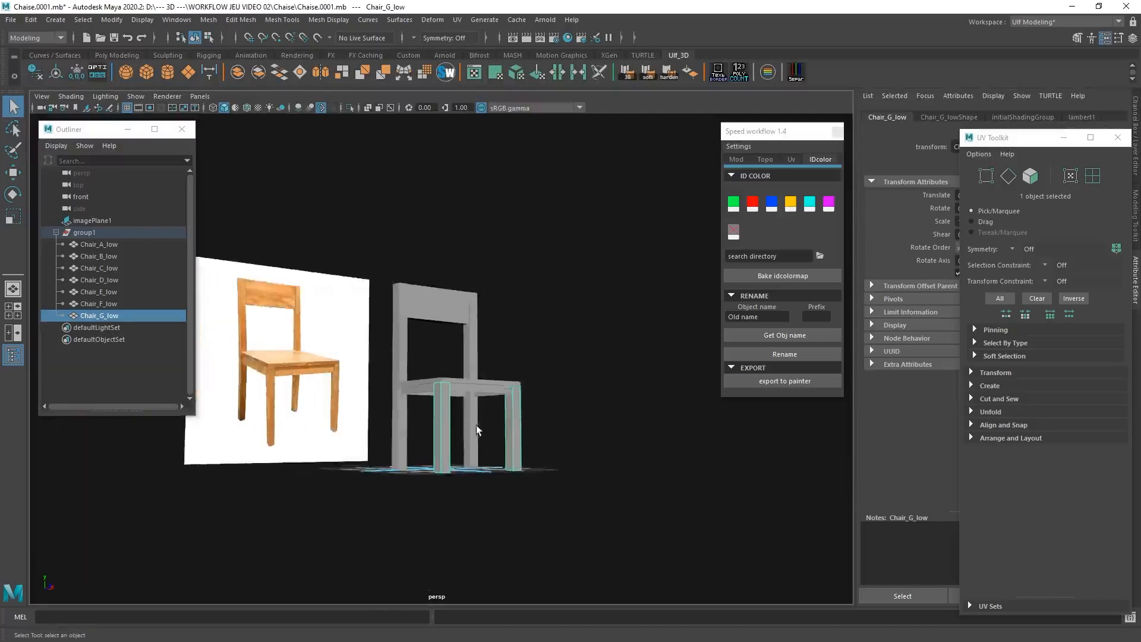
pyautogui.click(479, 279)
pyautogui.keyDown('alt'); pyautogui.moveTo(470, 267); pyautogui.dragTo(642, 545); pyautogui.keyUp('alt')
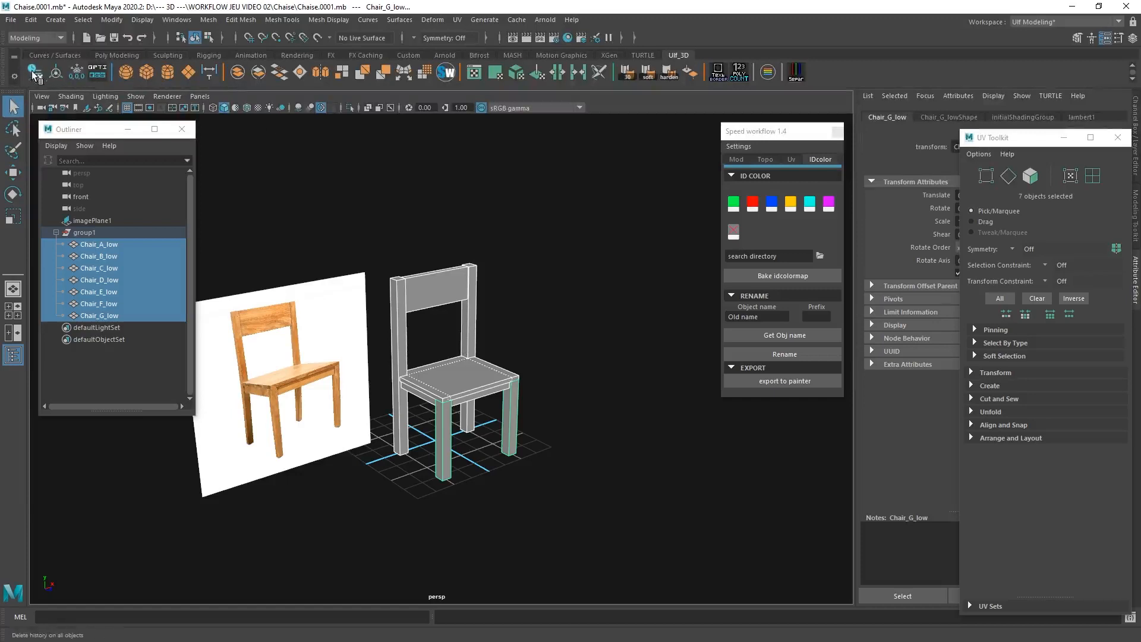
pyautogui.click(78, 77)
pyautogui.keyDown('alt'); pyautogui.moveTo(540, 294); pyautogui.dragTo(482, 308); pyautogui.keyUp('alt')
pyautogui.scroll(3, 526, 292)
pyautogui.scroll(3, 452, 297)
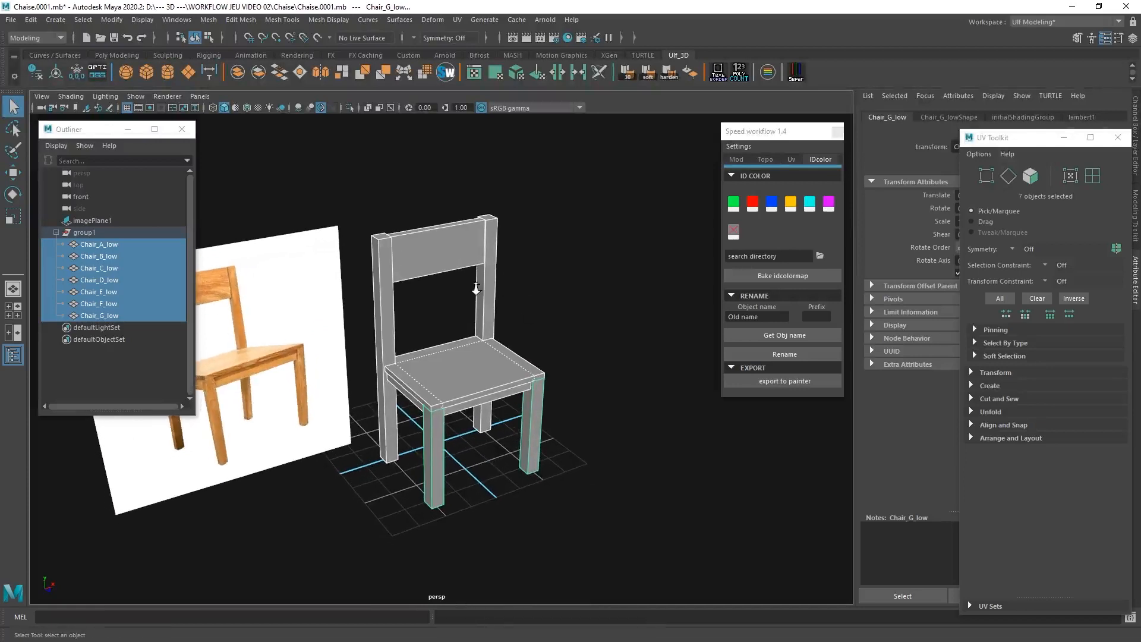
# Rename the chair's group to gr_low_poly and collapse its hierarchy
pyautogui.click(83, 233)
pyautogui.doubleClick(83, 233)
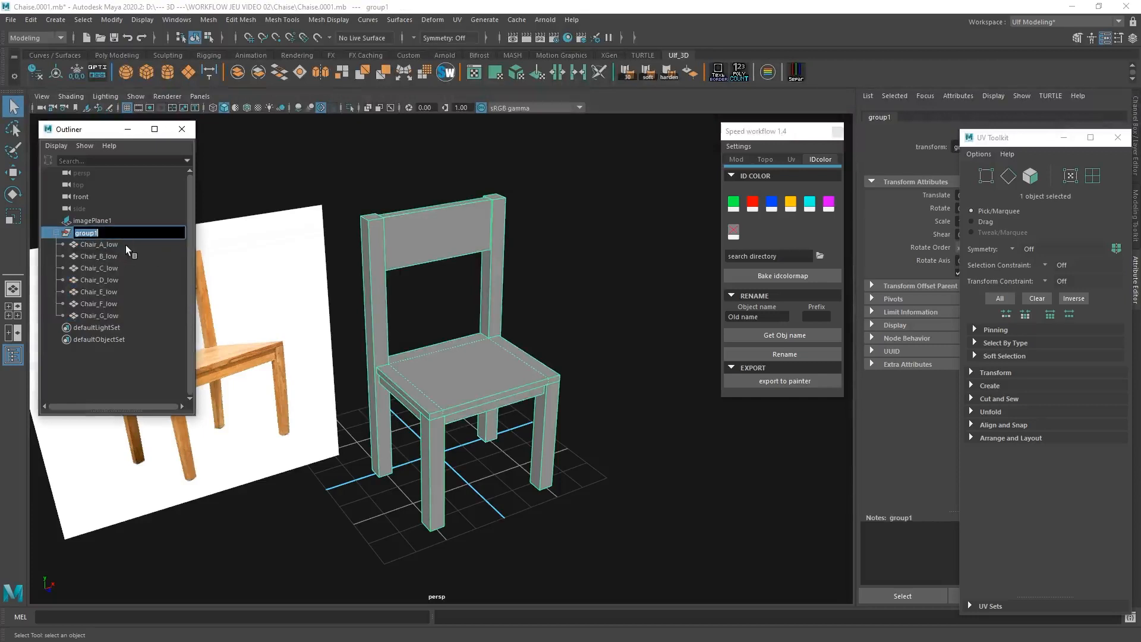
pyautogui.write('gr')
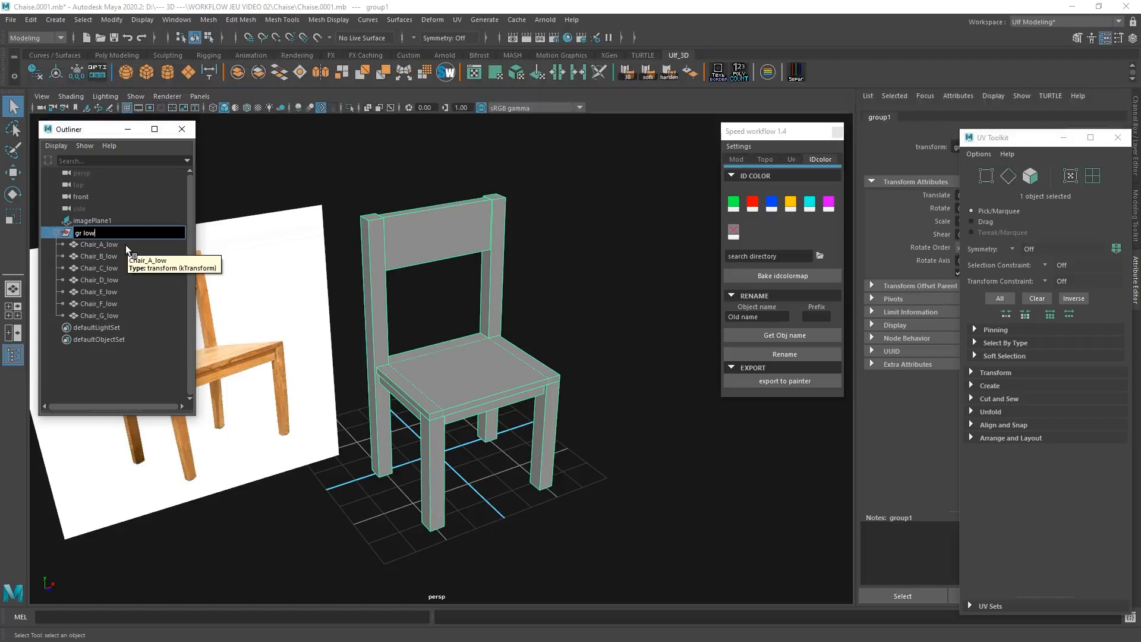
pyautogui.write('_low_poly')
pyautogui.press('Return')
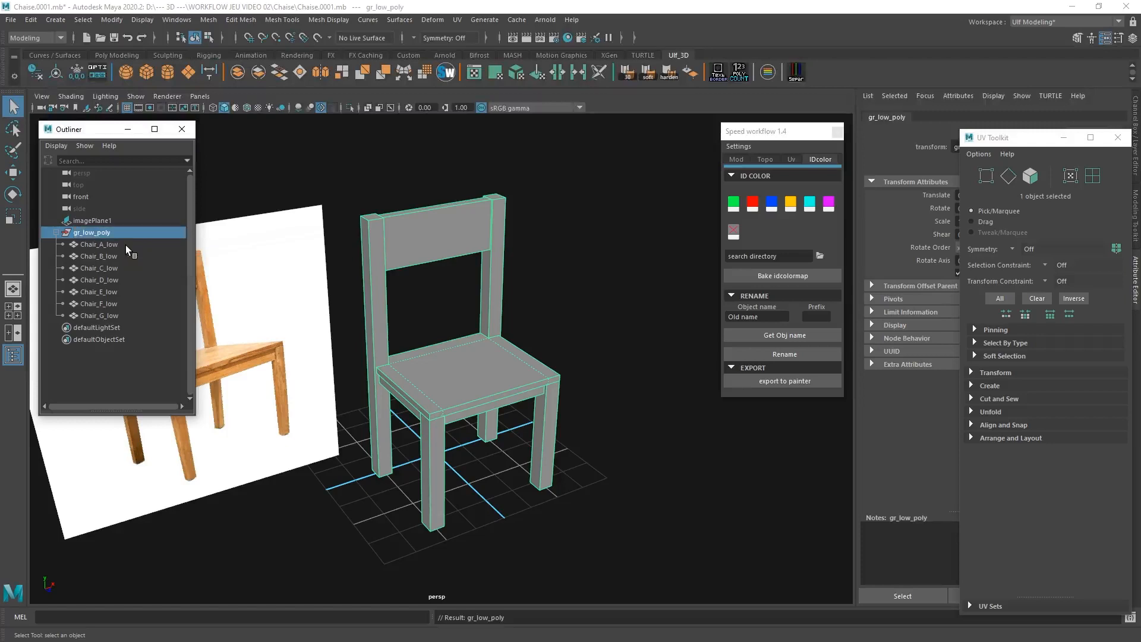
pyautogui.click(55, 232)
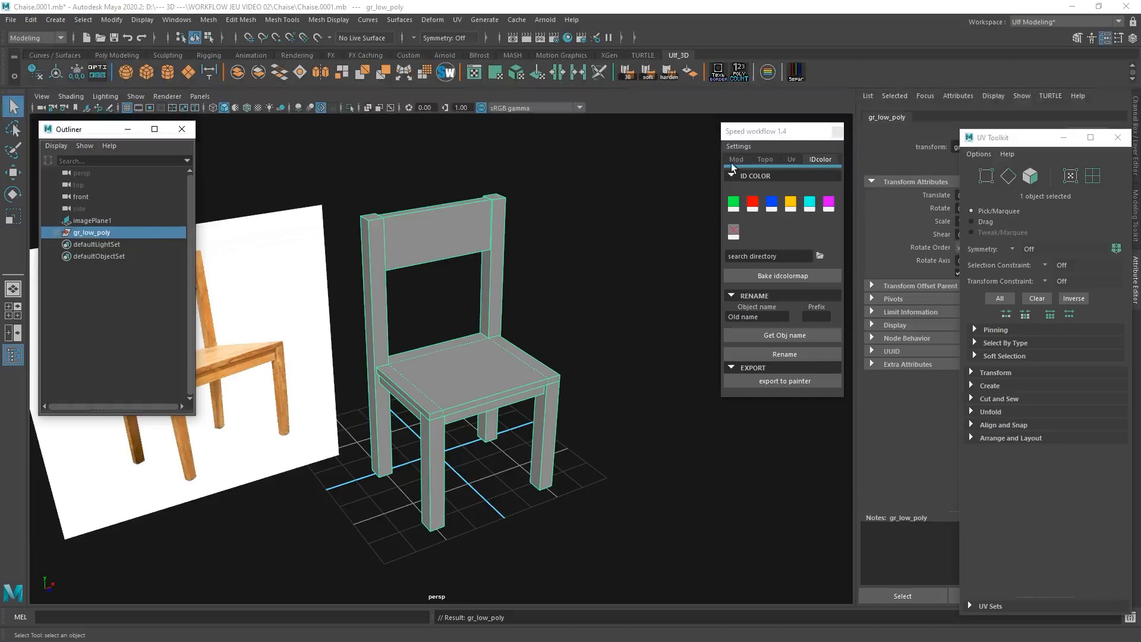
# Open the Color Marker tool and give the gr_low_poly group a blue outliner color
pyautogui.click(768, 72)
pyautogui.moveTo(733, 144)
pyautogui.mouseDown()
pyautogui.moveTo(574, 144)
pyautogui.moveTo(590, 136)
pyautogui.mouseUp()
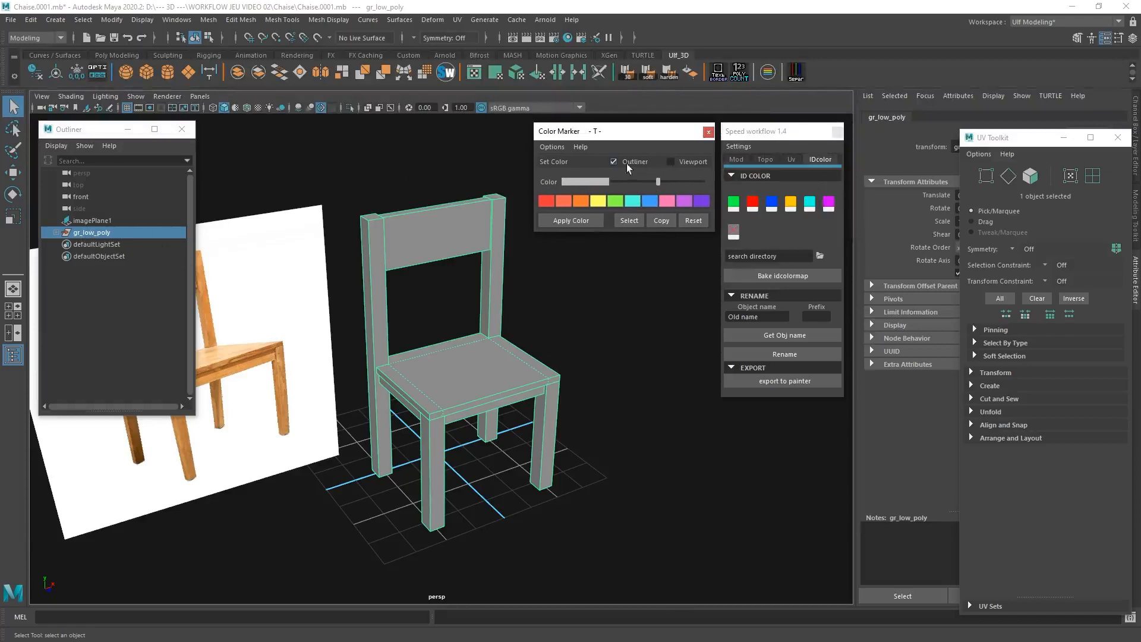
pyautogui.click(657, 203)
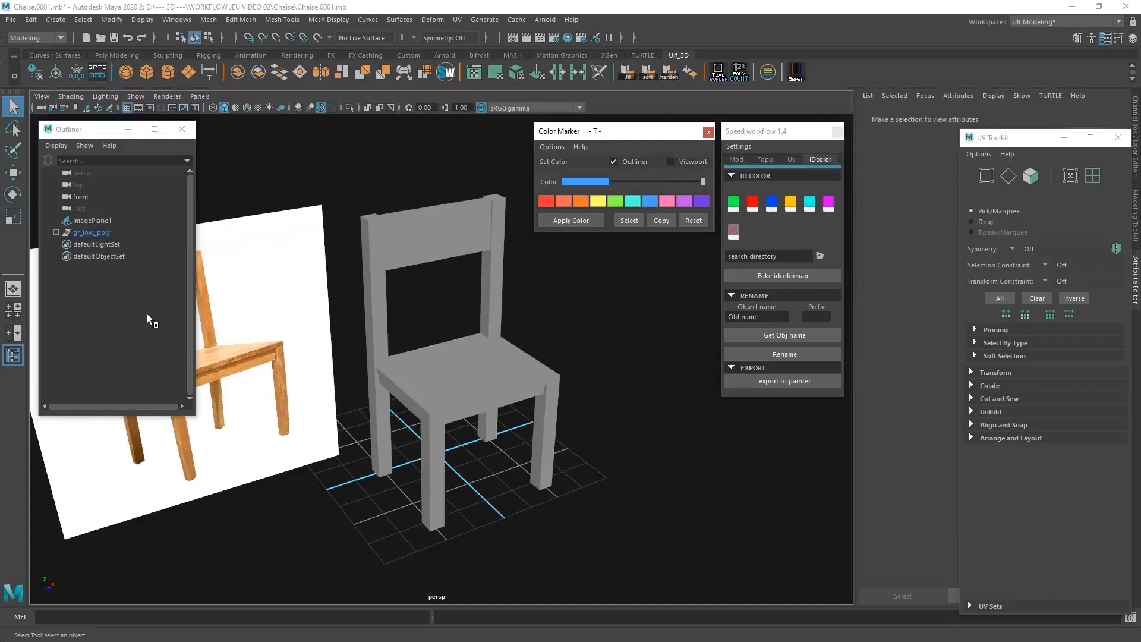
pyautogui.click(95, 233)
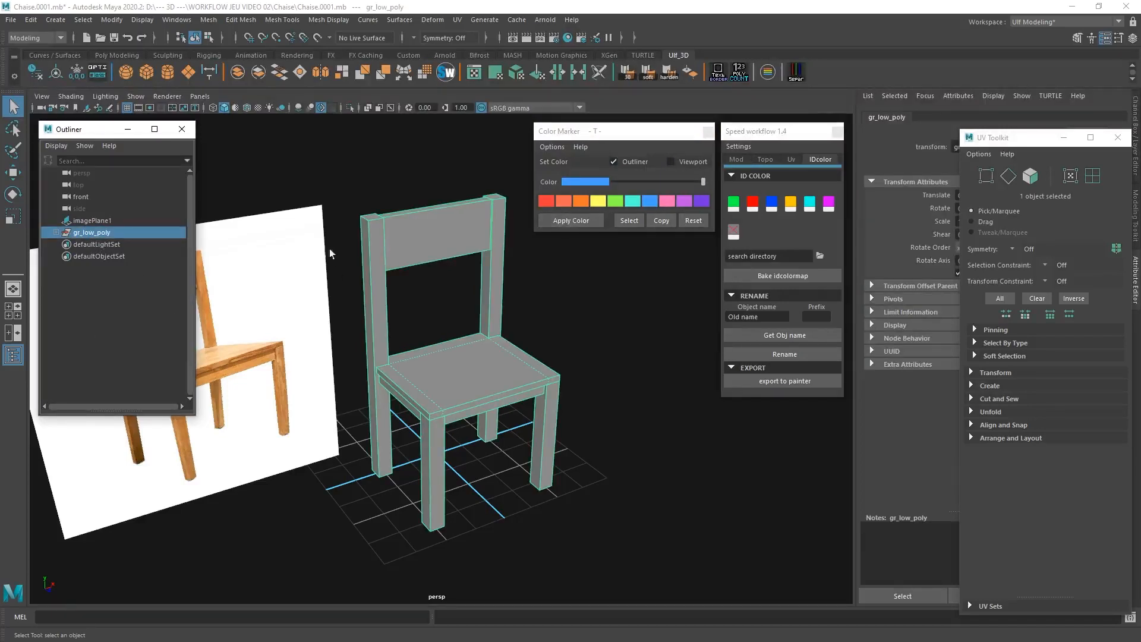
pyautogui.click(406, 428)
pyautogui.keyDown('alt'); pyautogui.moveTo(599, 322); pyautogui.dragTo(553, 315); pyautogui.keyUp('alt')
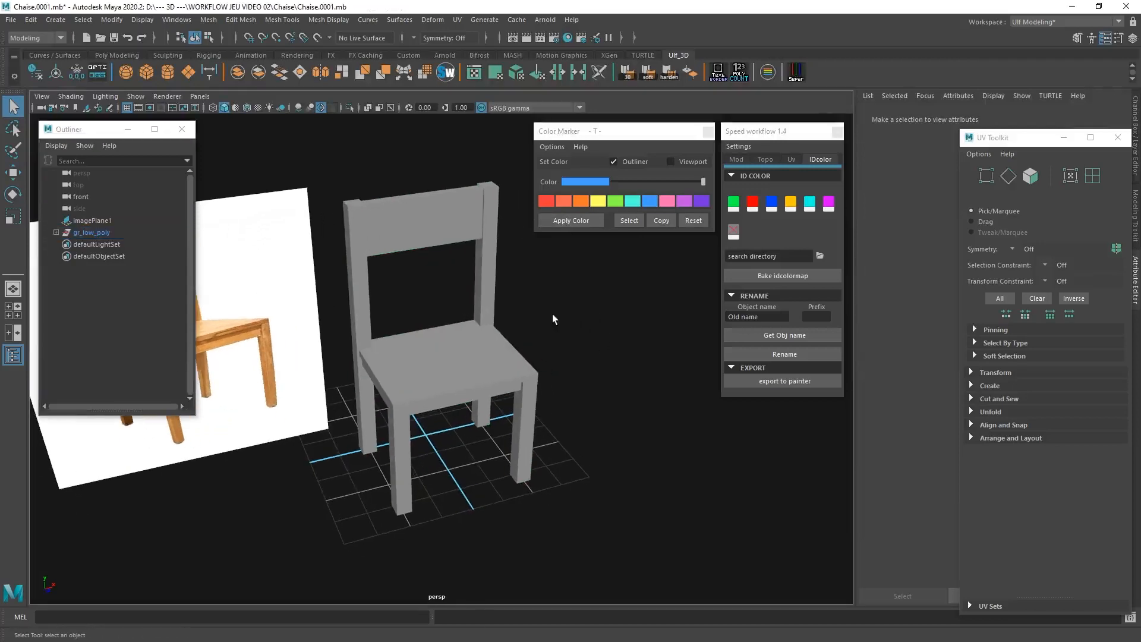
# Duplicate the gr_low_poly group and rename the copy gr_low_high_poly
pyautogui.click(89, 232)
pyautogui.press('f')
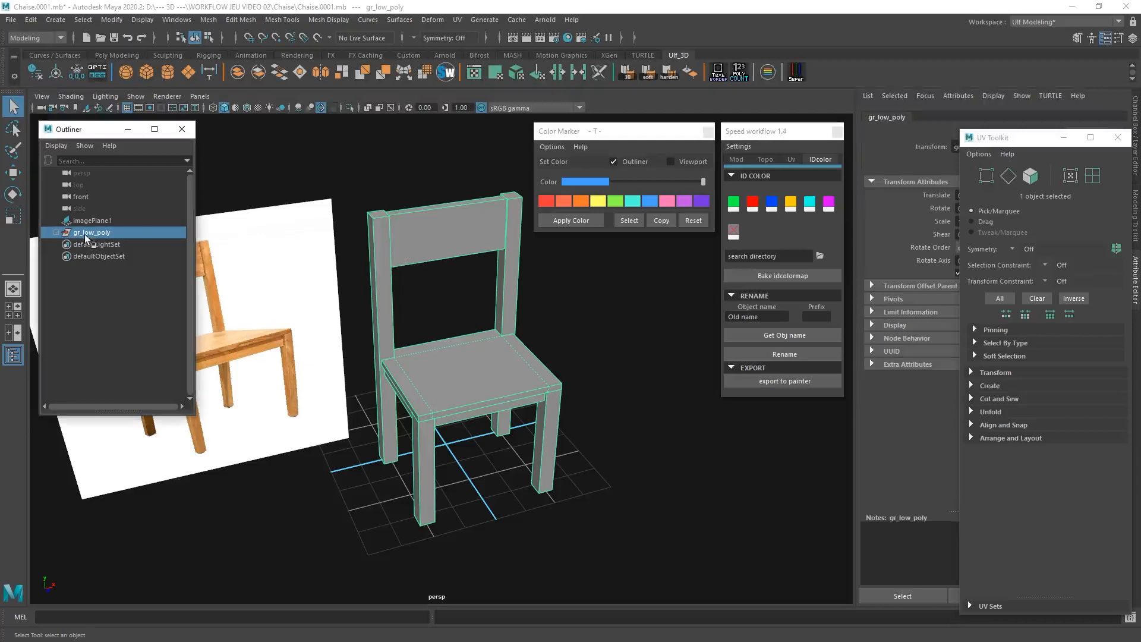
pyautogui.hotkey('ctrl', 'd')
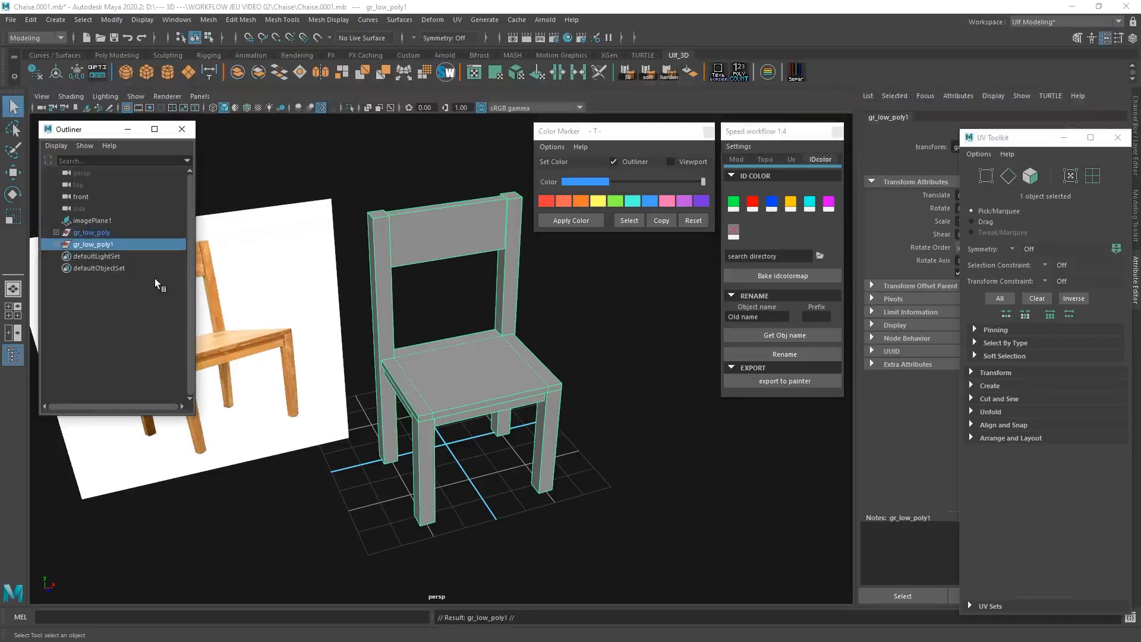
pyautogui.doubleClick(104, 244)
pyautogui.click(106, 244)
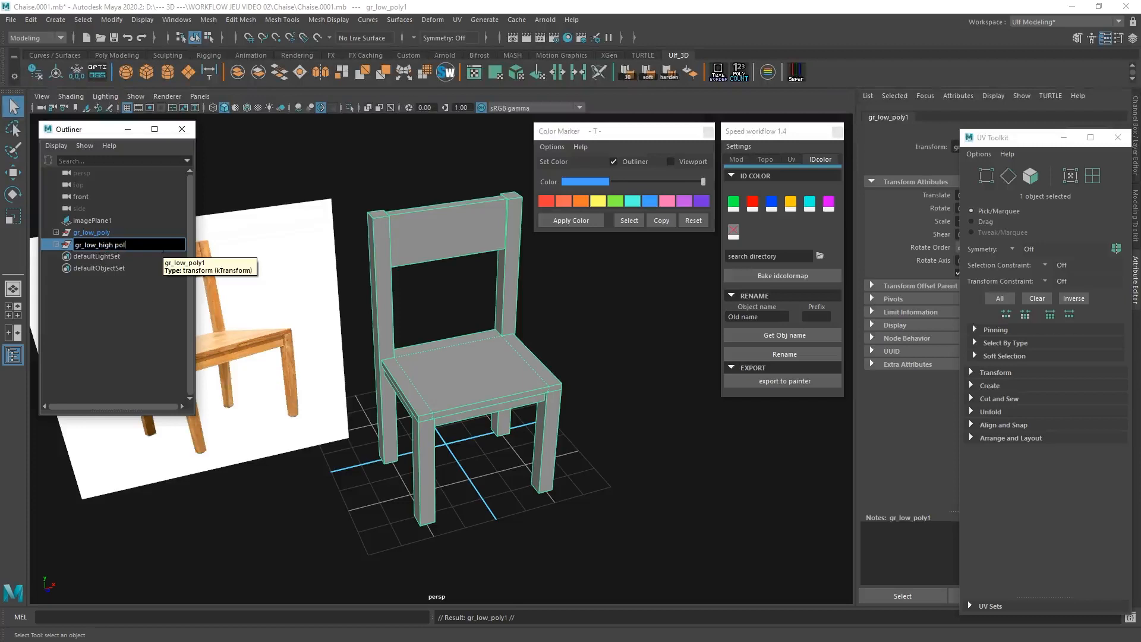
pyautogui.write('y')
pyautogui.press('Return')
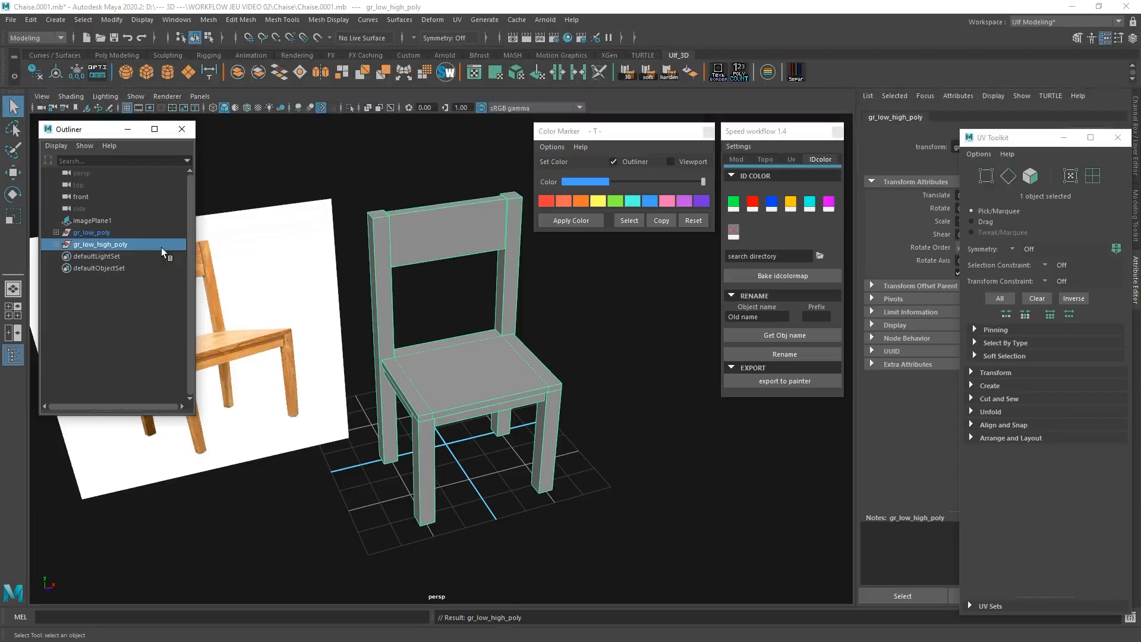
# Mark the gr_low_high_poly group with a red outliner color
pyautogui.click(546, 201)
pyautogui.click(116, 250)
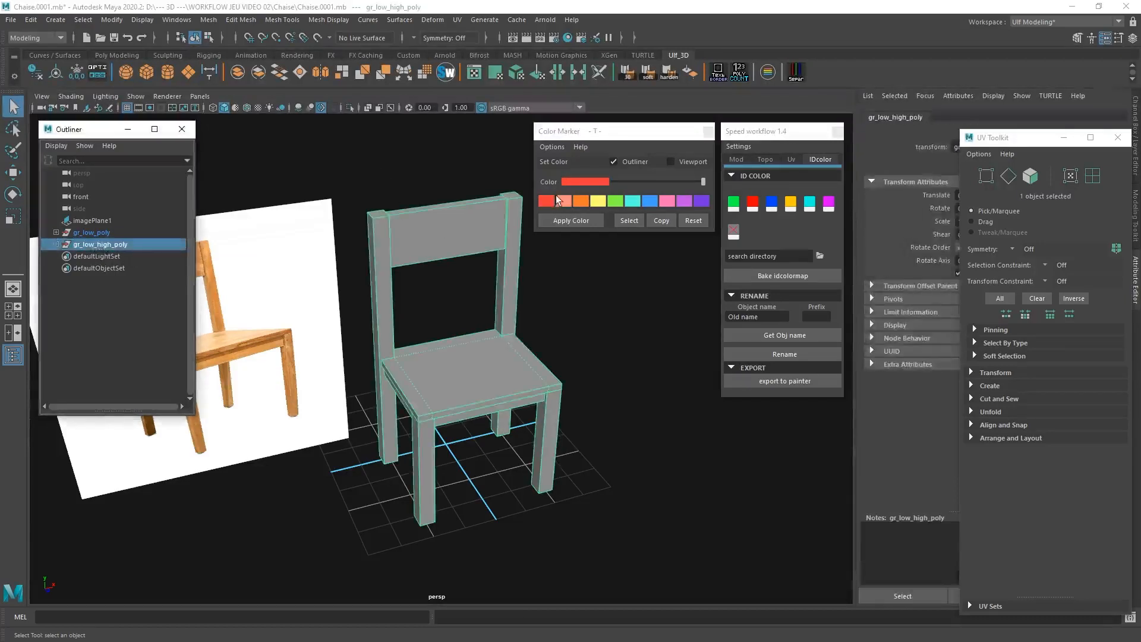
pyautogui.click(554, 199)
pyautogui.click(114, 246)
pyautogui.click(547, 201)
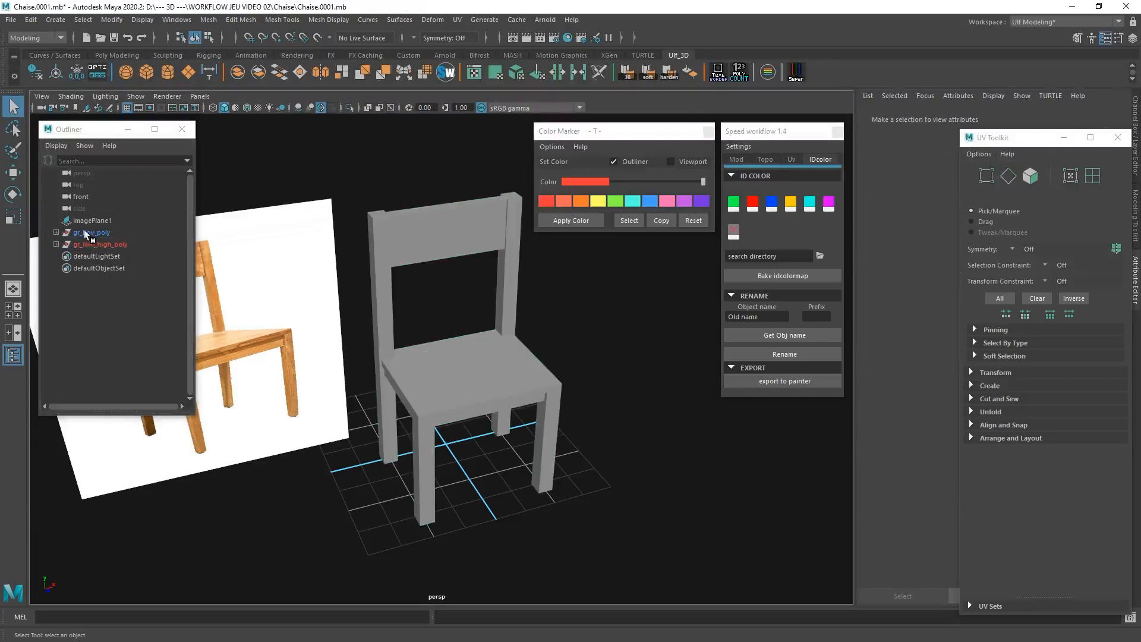
# Hide the gr_low_poly group so that only the duplicated chair is displayed
pyautogui.keyDown('alt'); pyautogui.moveTo(443, 184); pyautogui.dragTo(422, 182, button='middle'); pyautogui.keyUp('alt')
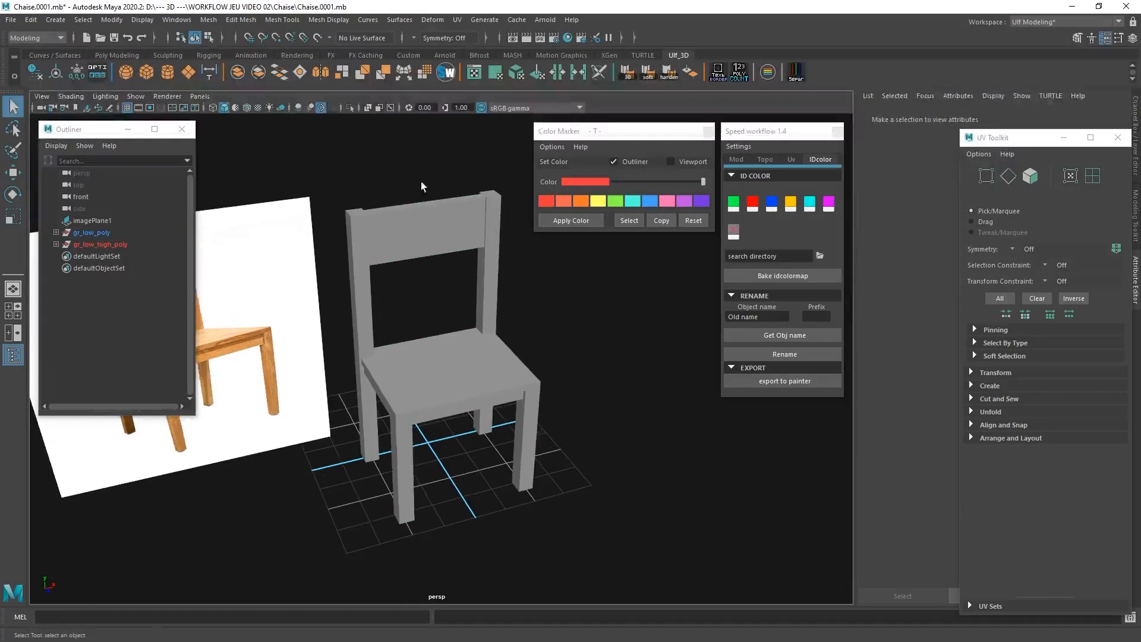
pyautogui.click(80, 233)
pyautogui.press('f')
pyautogui.click(464, 302)
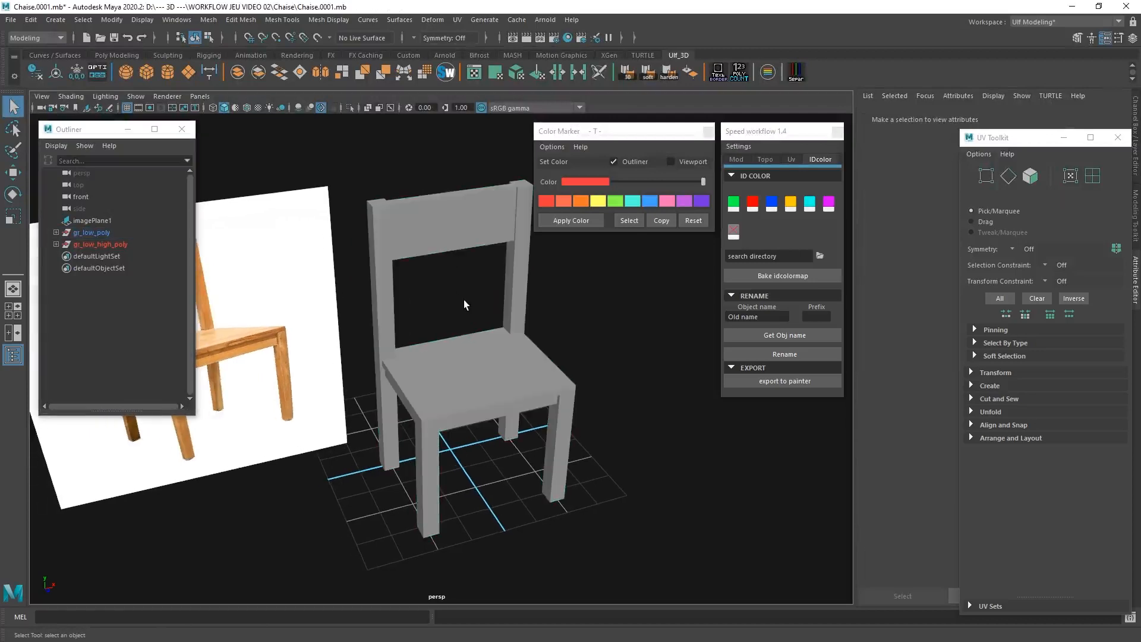
pyautogui.click(127, 233)
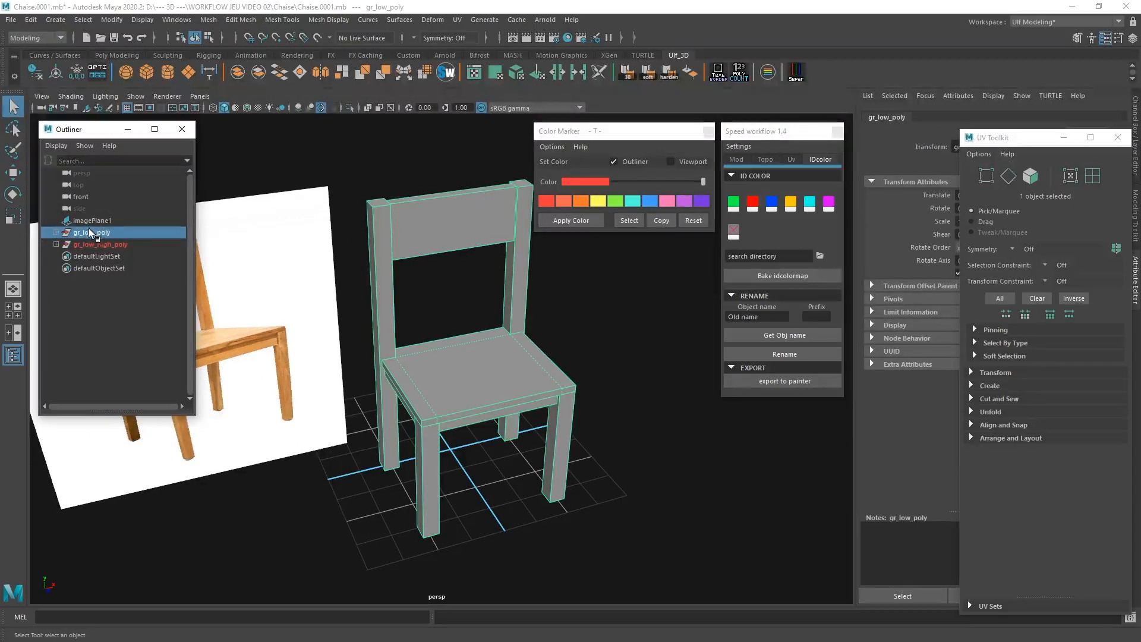
pyautogui.click(107, 246)
pyautogui.click(107, 235)
pyautogui.press('h')
pyautogui.click(476, 314)
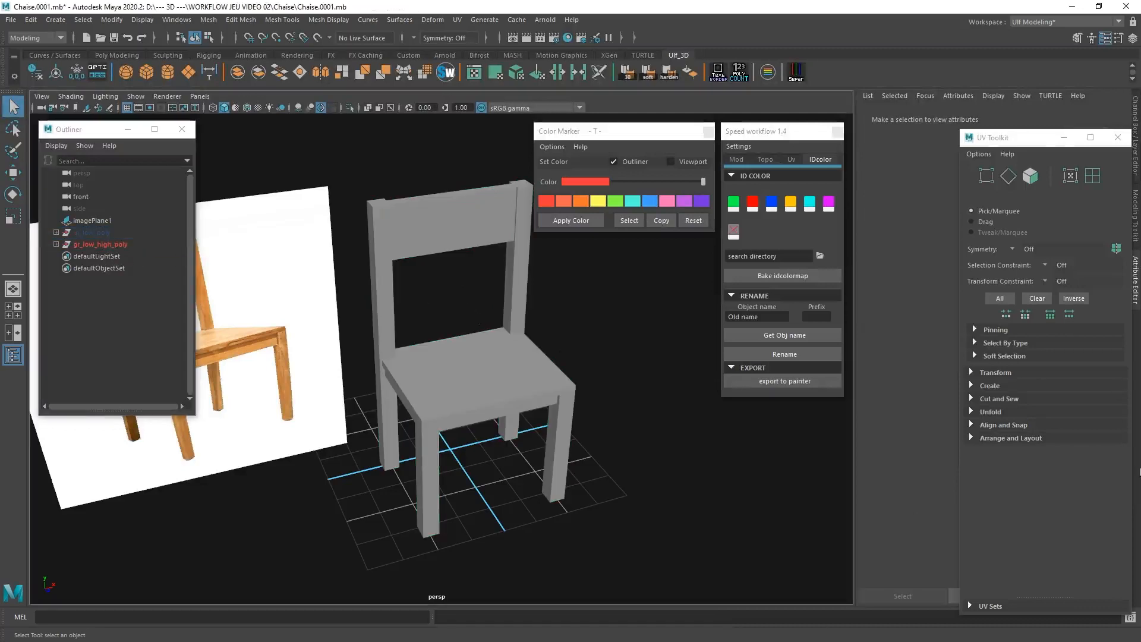
# Close the UV Toolkit and expand the gr_low_high_poly group to list its parts
pyautogui.moveTo(1010, 137); pyautogui.dragTo(949, 142)
pyautogui.click(1057, 148)
pyautogui.moveTo(477, 237)
pyautogui.keyDown('alt'); pyautogui.mouseDown()
pyautogui.moveTo(487, 239)
pyautogui.moveTo(473, 245)
pyautogui.mouseUp(); pyautogui.keyUp('alt')
pyautogui.click(441, 254)
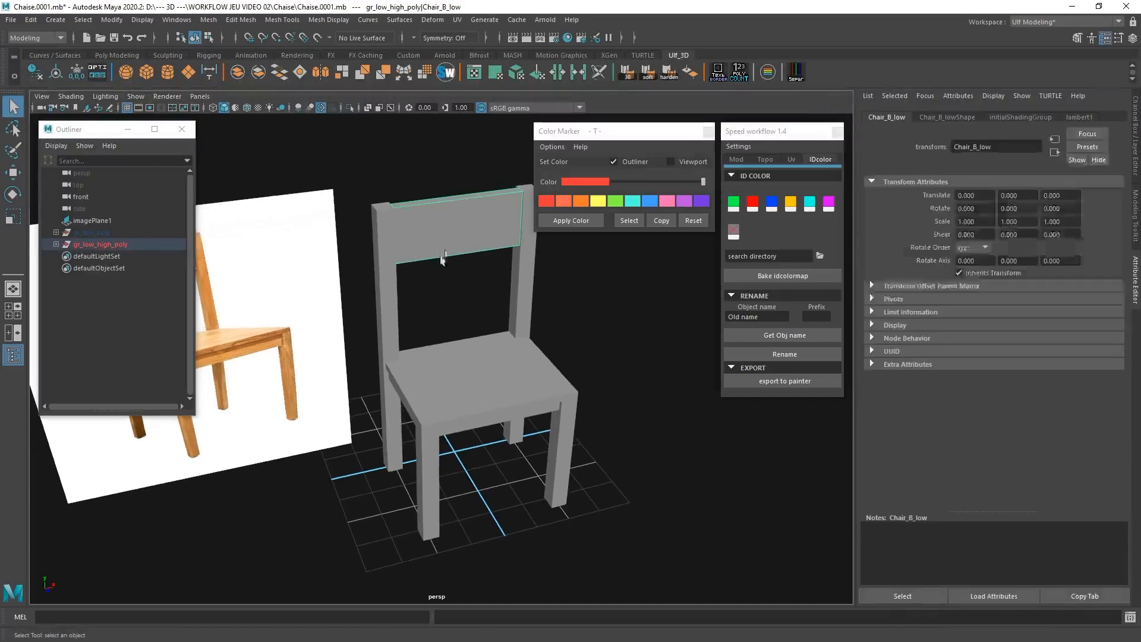
pyautogui.click(55, 244)
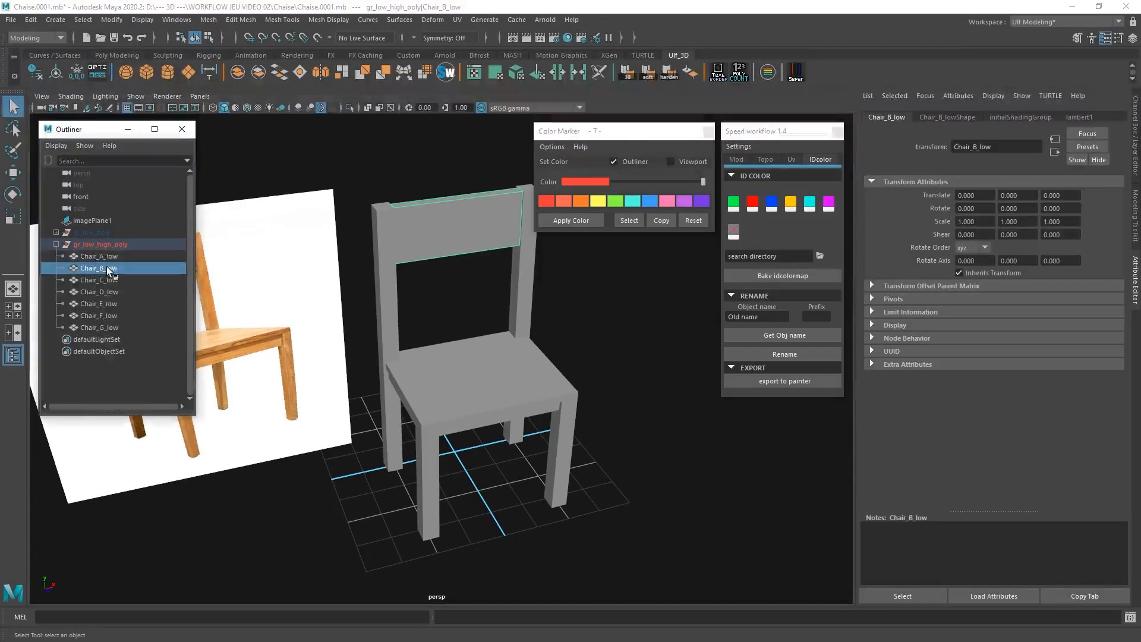
# Examine the part names in the gr_low_high_poly group against the chair's backrest and rear uprights
pyautogui.click(611, 378)
pyautogui.keyDown('alt'); pyautogui.moveTo(624, 313); pyautogui.dragTo(423, 249); pyautogui.keyUp('alt')
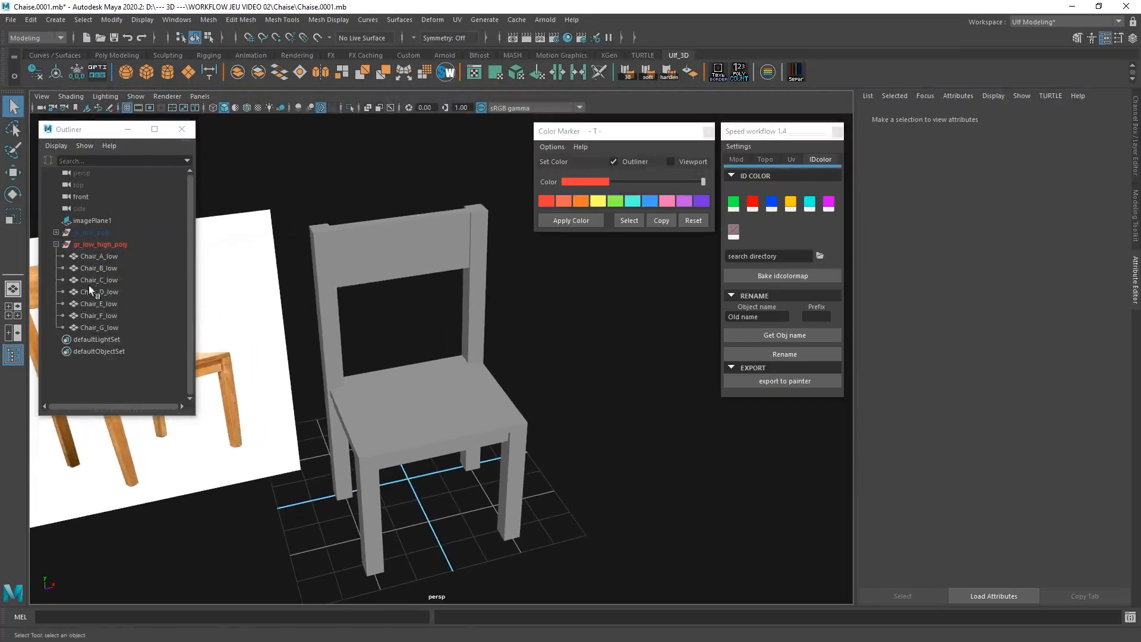
pyautogui.keyDown('alt'); pyautogui.moveTo(512, 301); pyautogui.dragTo(503, 362, button='right'); pyautogui.keyUp('alt')
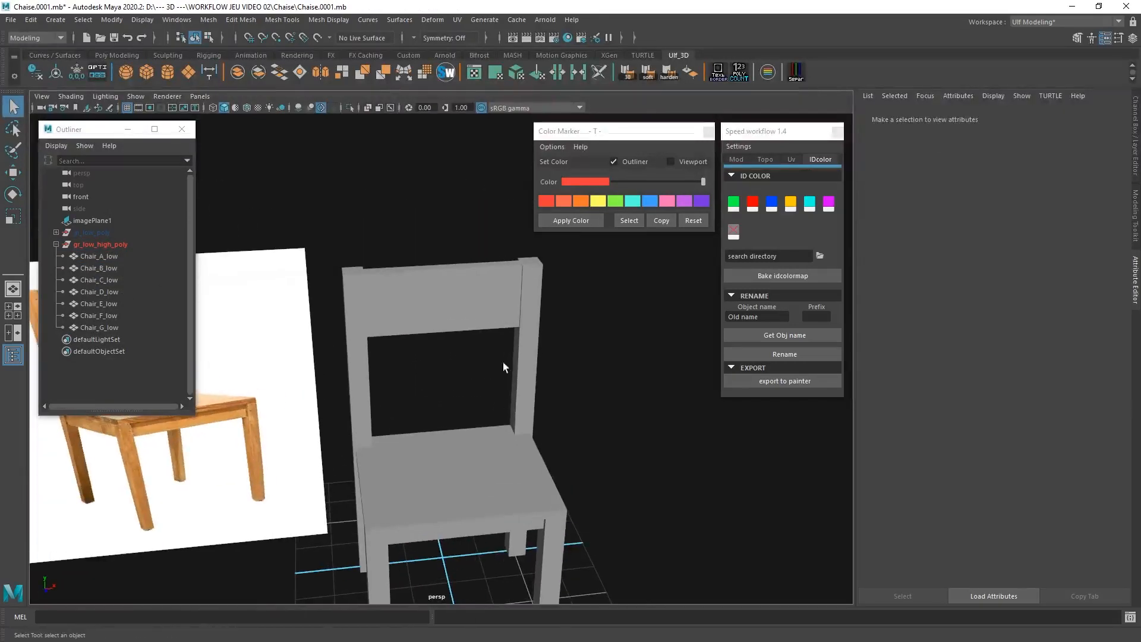
pyautogui.click(461, 323)
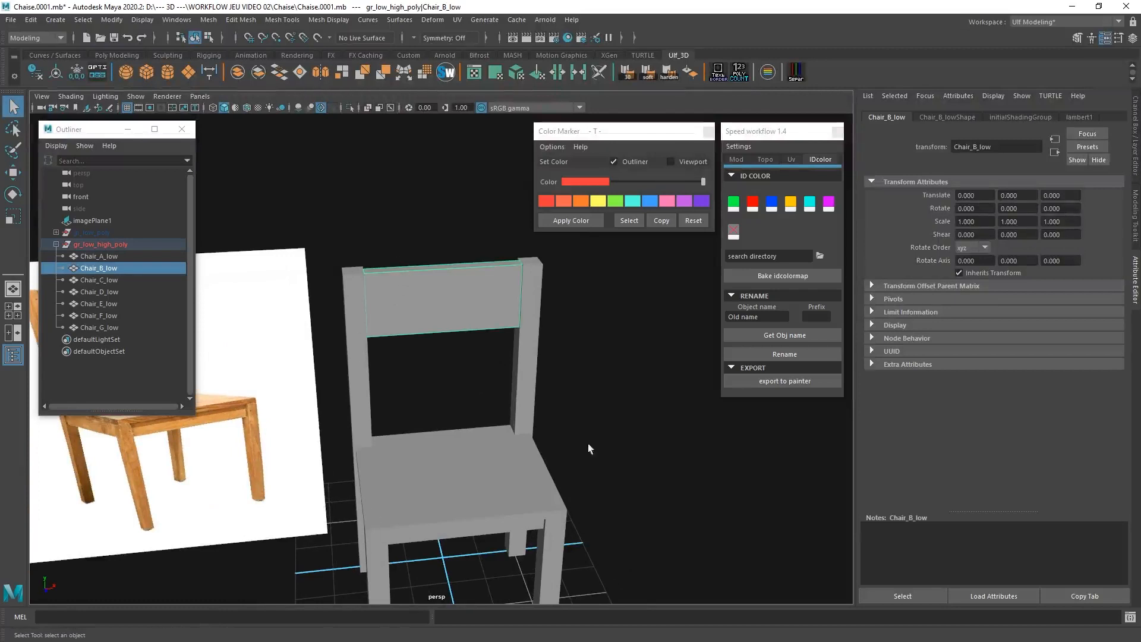
pyautogui.keyDown('alt'); pyautogui.moveTo(486, 349); pyautogui.dragTo(356, 391); pyautogui.keyUp('alt')
pyautogui.click(356, 391)
pyautogui.keyDown('alt'); pyautogui.moveTo(423, 309); pyautogui.dragTo(476, 254, button='right'); pyautogui.keyUp('alt')
pyautogui.scroll(-5, 461, 249)
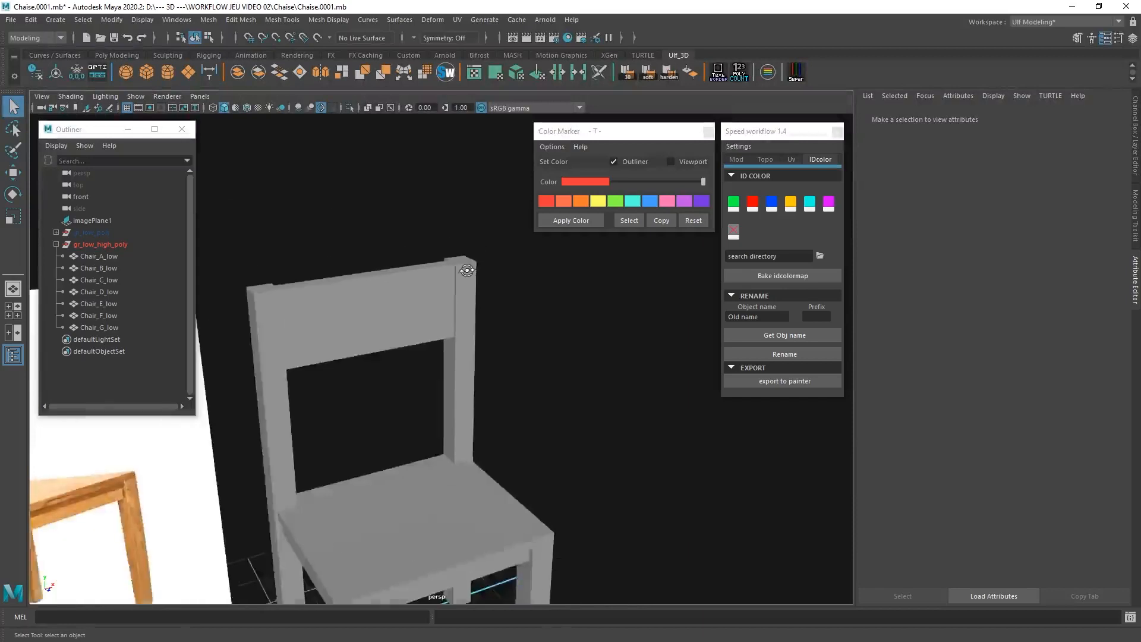
pyautogui.click(423, 298)
pyautogui.scroll(-3, 422, 297)
pyautogui.click(110, 268)
pyautogui.click(113, 258)
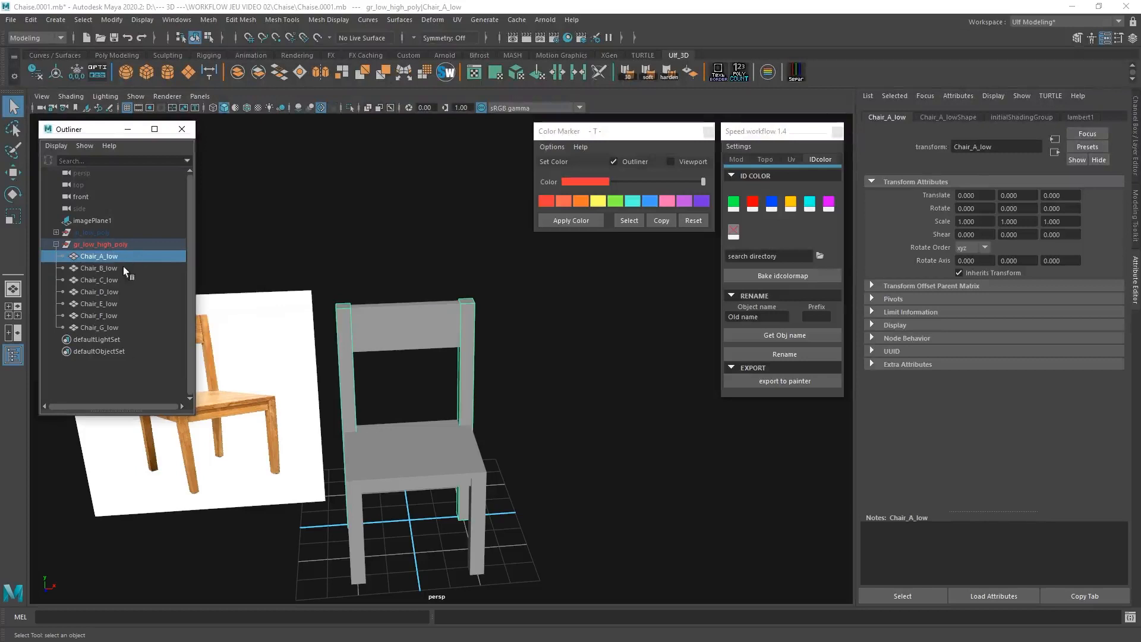
pyautogui.keyDown('alt'); pyautogui.moveTo(535, 265); pyautogui.dragTo(509, 266); pyautogui.keyUp('alt')
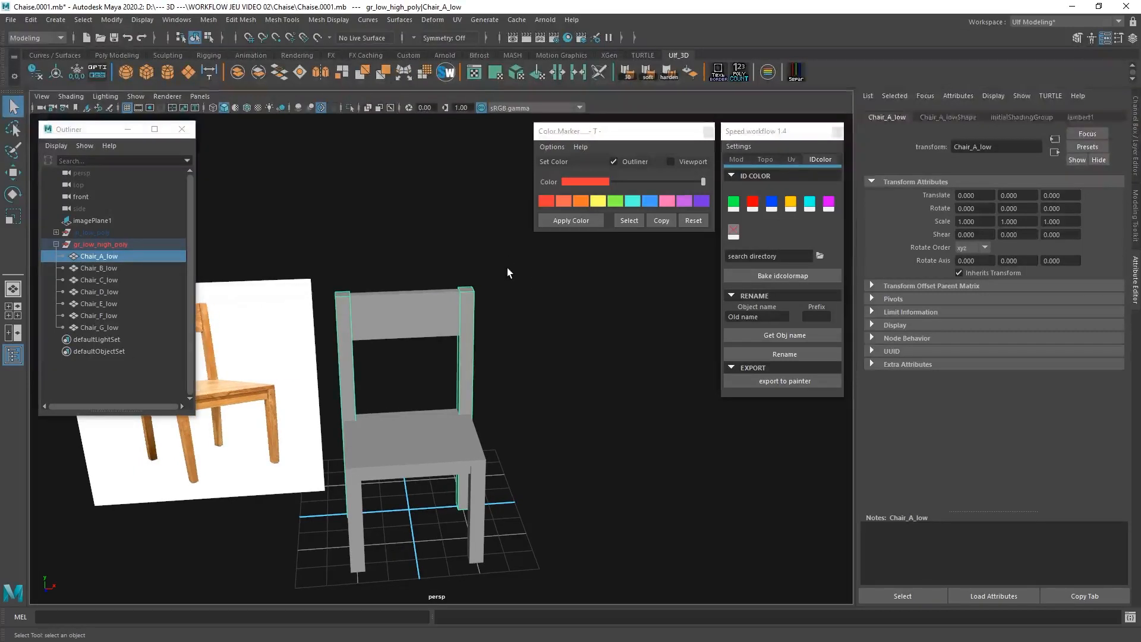
pyautogui.click(507, 267)
pyautogui.click(383, 301)
pyautogui.click(547, 398)
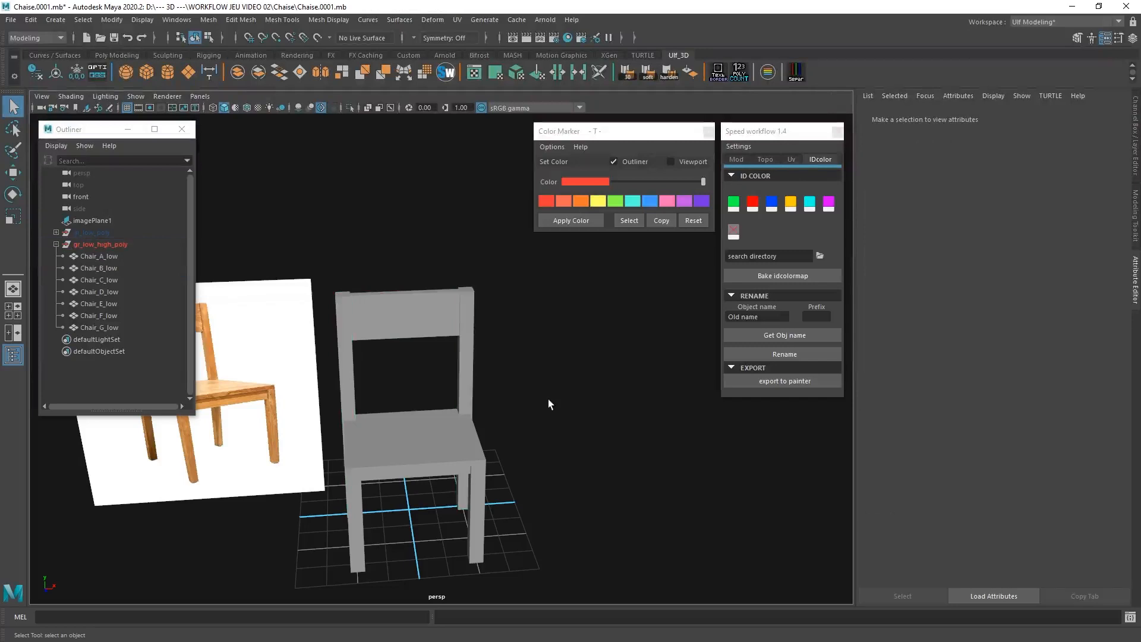
pyautogui.scroll(3, 400, 260)
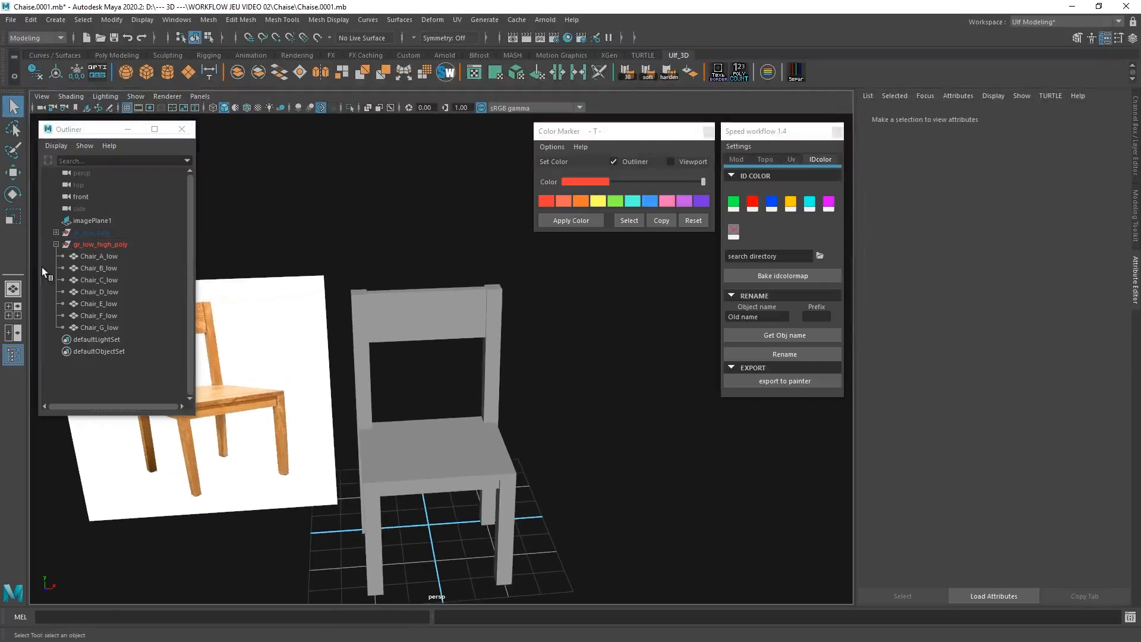
# Select parts Chair_A_low through Chair_G_low in the gr_low_high_poly group and add the Search and Replace Names command to the shelf
pyautogui.click(103, 258)
pyautogui.keyDown('shift'); pyautogui.click(112, 330); pyautogui.keyUp('shift')
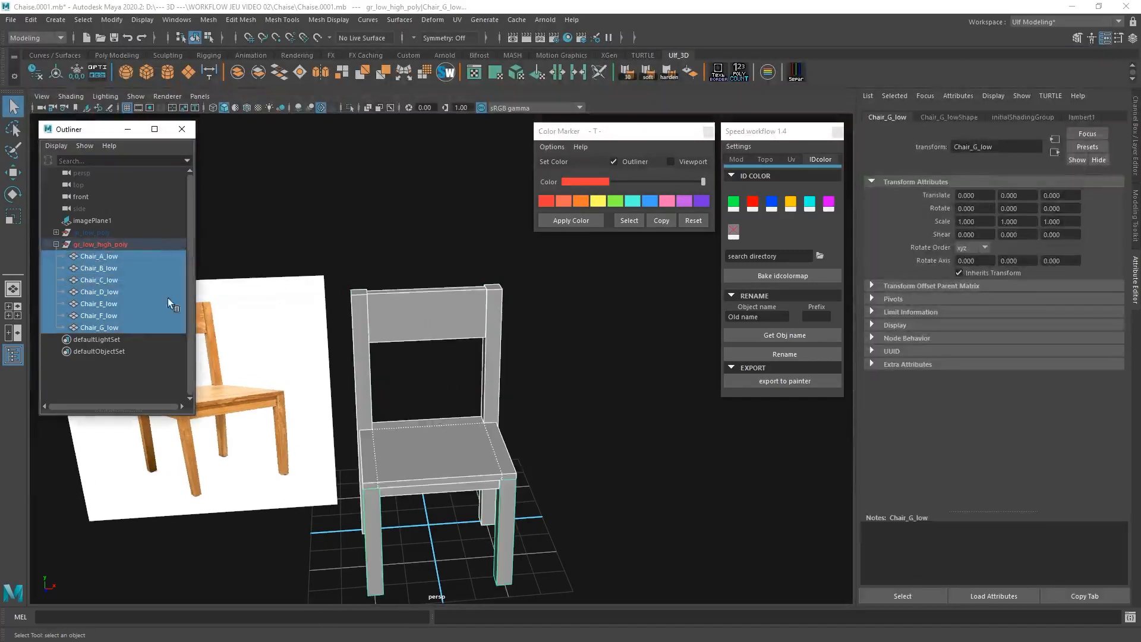
pyautogui.click(339, 306)
pyautogui.keyDown('alt'); pyautogui.moveTo(476, 315); pyautogui.dragTo(652, 587); pyautogui.keyUp('alt')
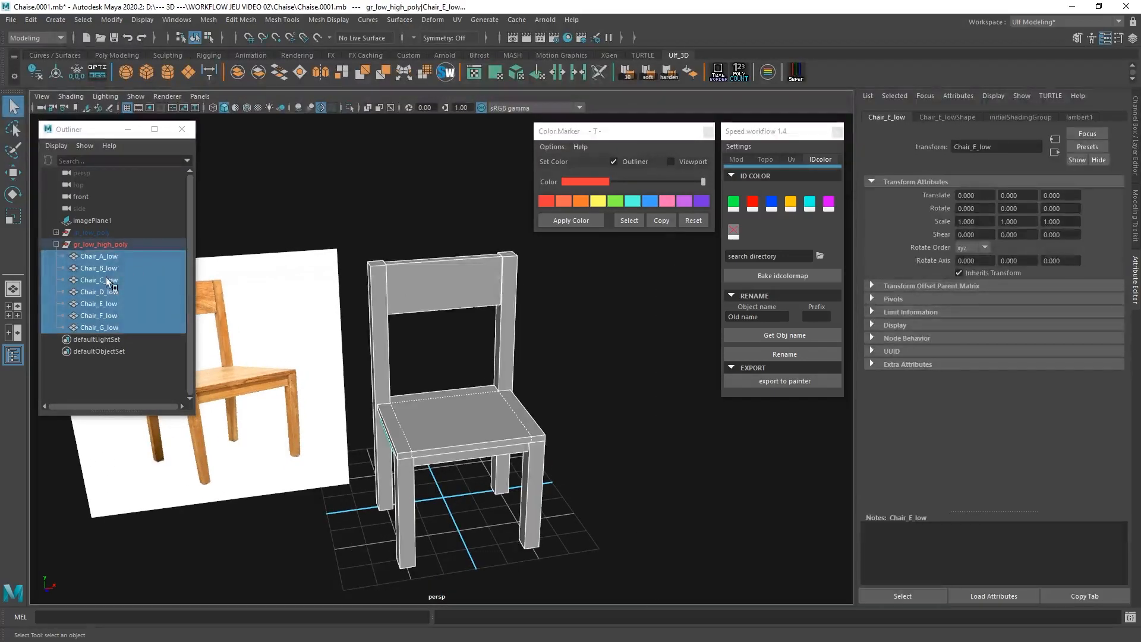
pyautogui.click(111, 19)
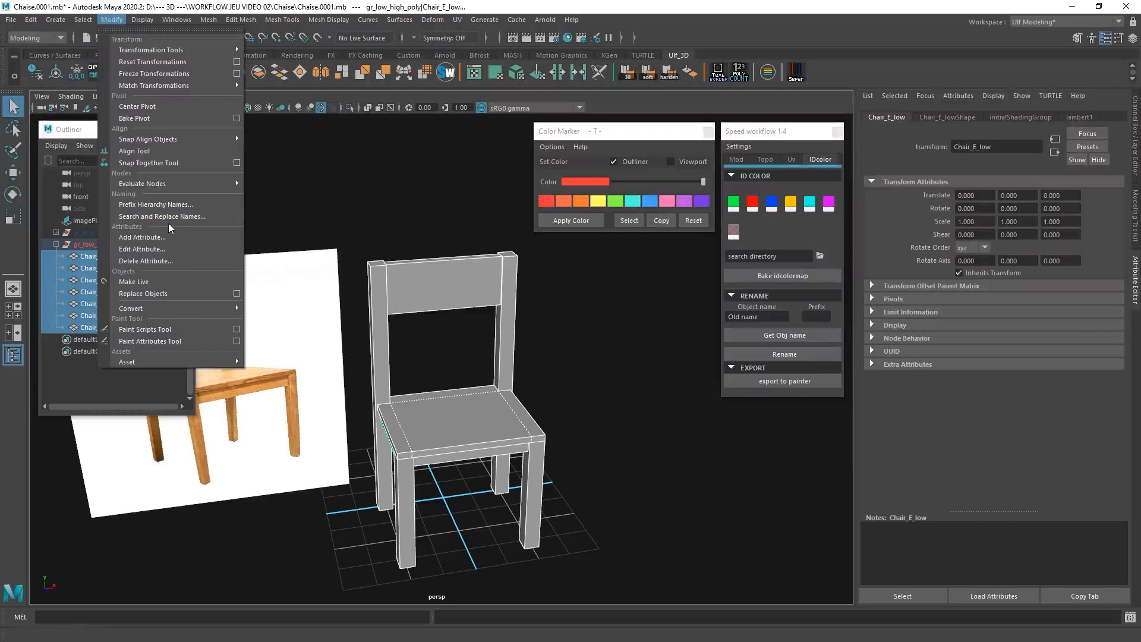
pyautogui.click(813, 3)
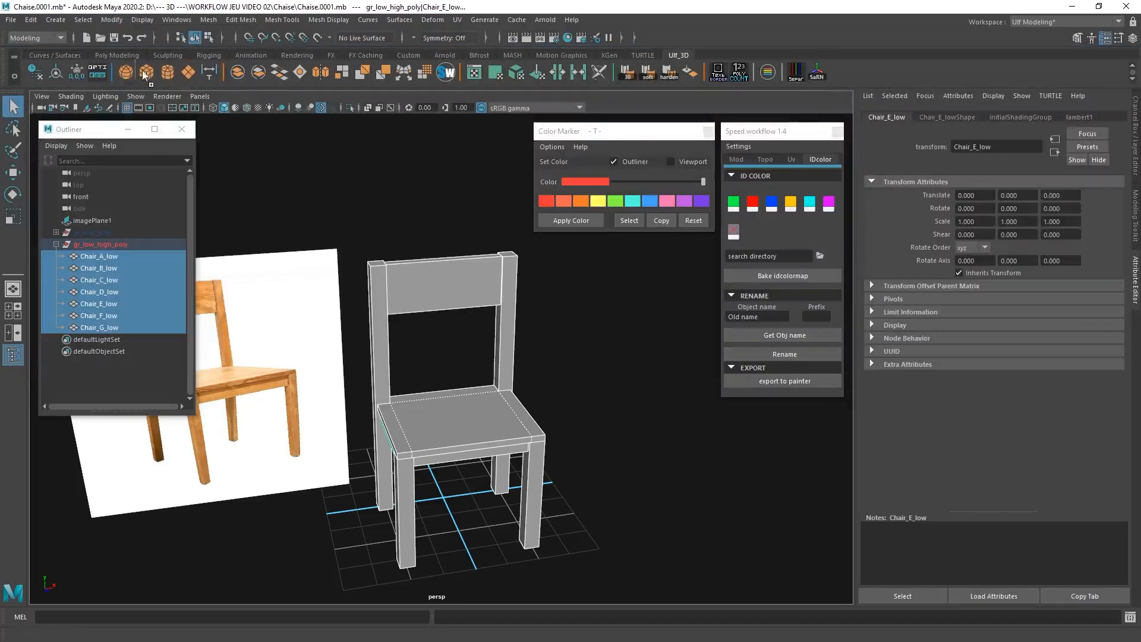
# Move the Search and Replace Names shelf command to just before the Combine group's separator and set its icon to search.png
pyautogui.moveTo(220, 80); pyautogui.dragTo(220, 80, button='middle')
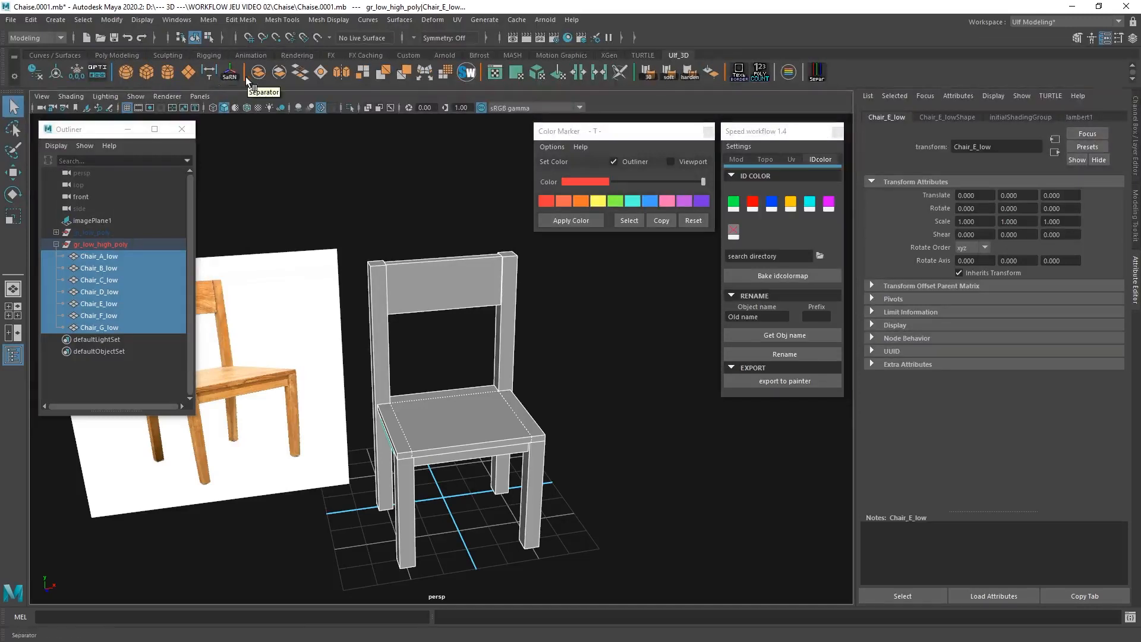
pyautogui.rightClick(230, 74)
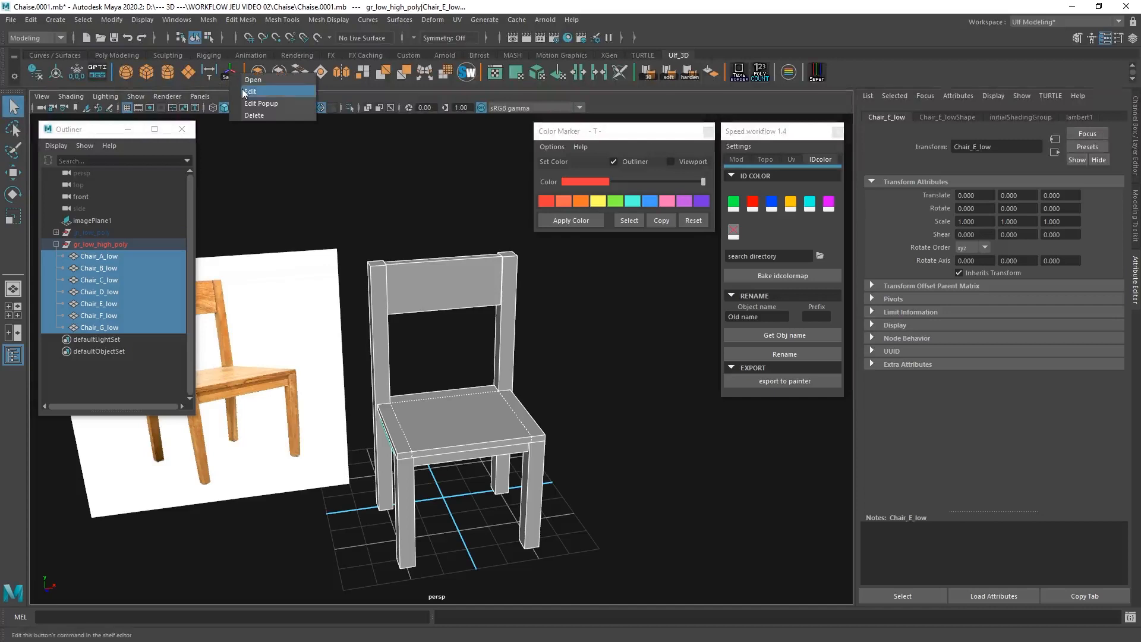
pyautogui.click(248, 92)
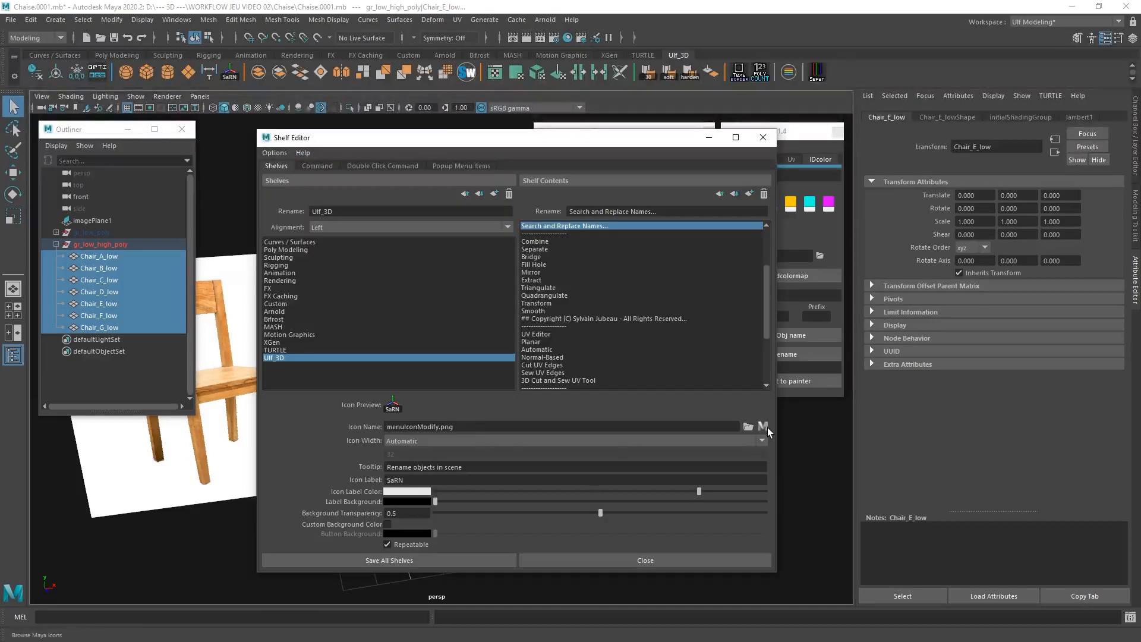
pyautogui.click(763, 427)
pyautogui.write('search')
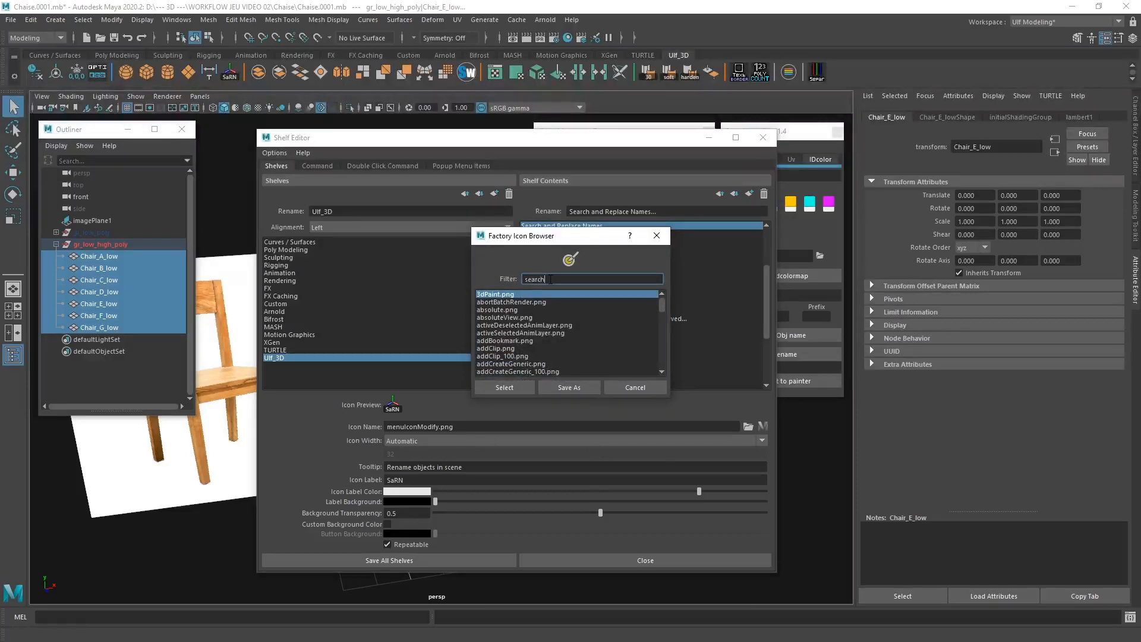
pyautogui.press('Return')
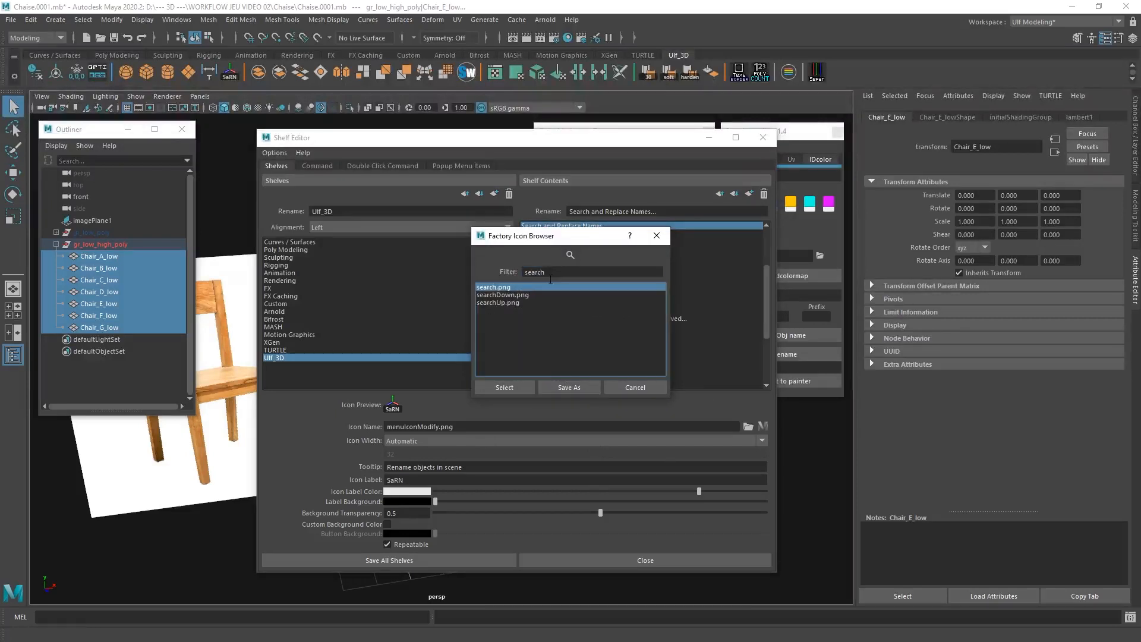
pyautogui.click(508, 296)
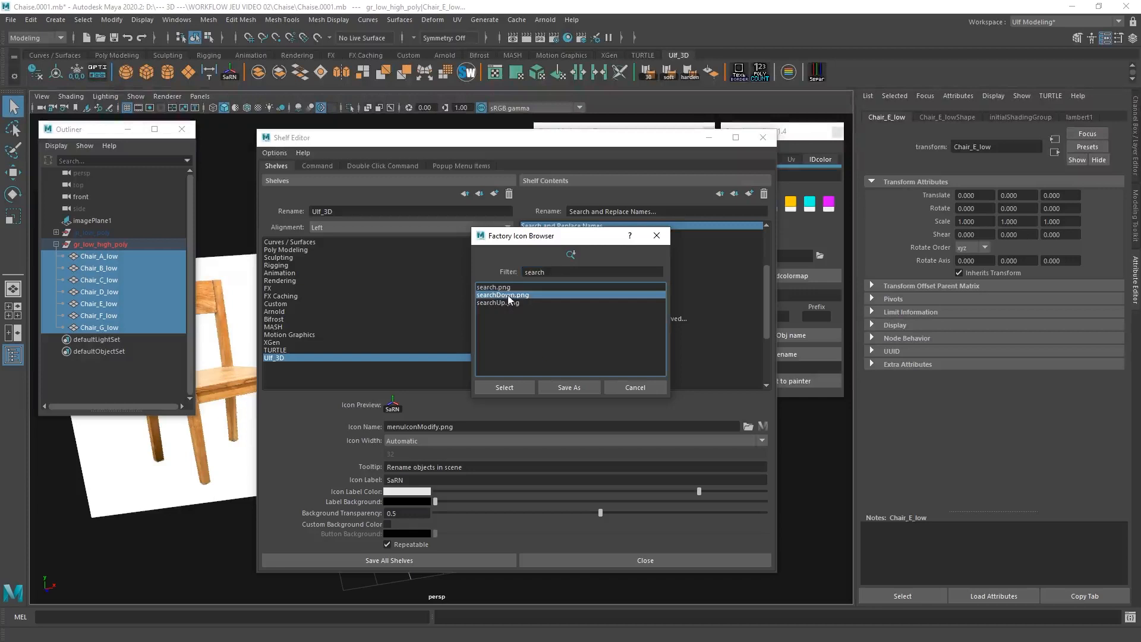
pyautogui.click(505, 303)
pyautogui.click(502, 287)
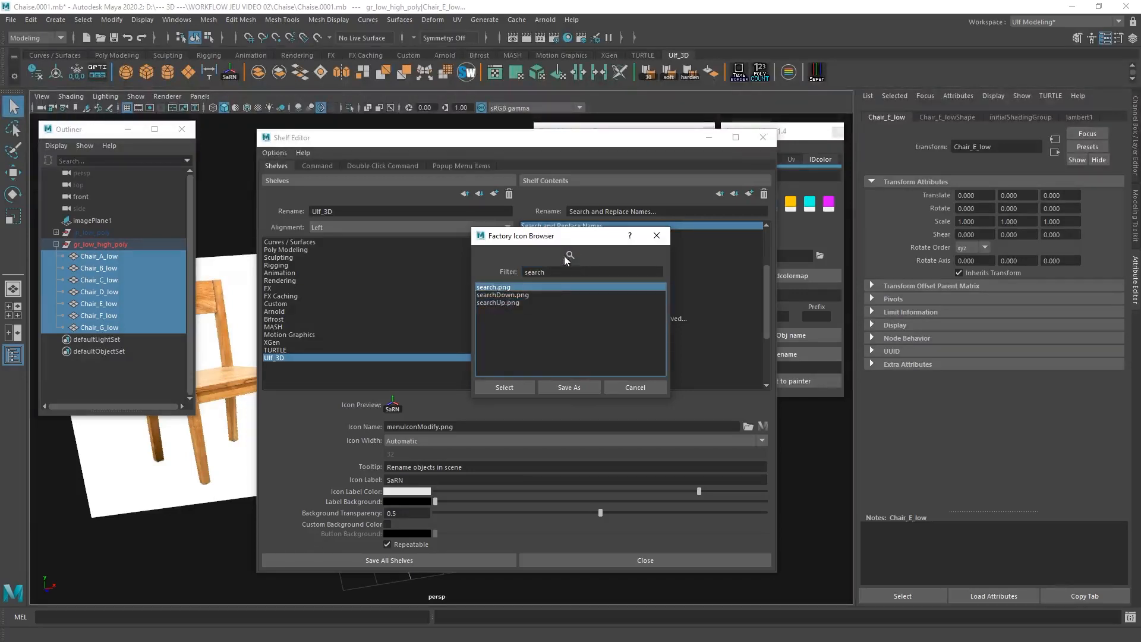
pyautogui.click(577, 389)
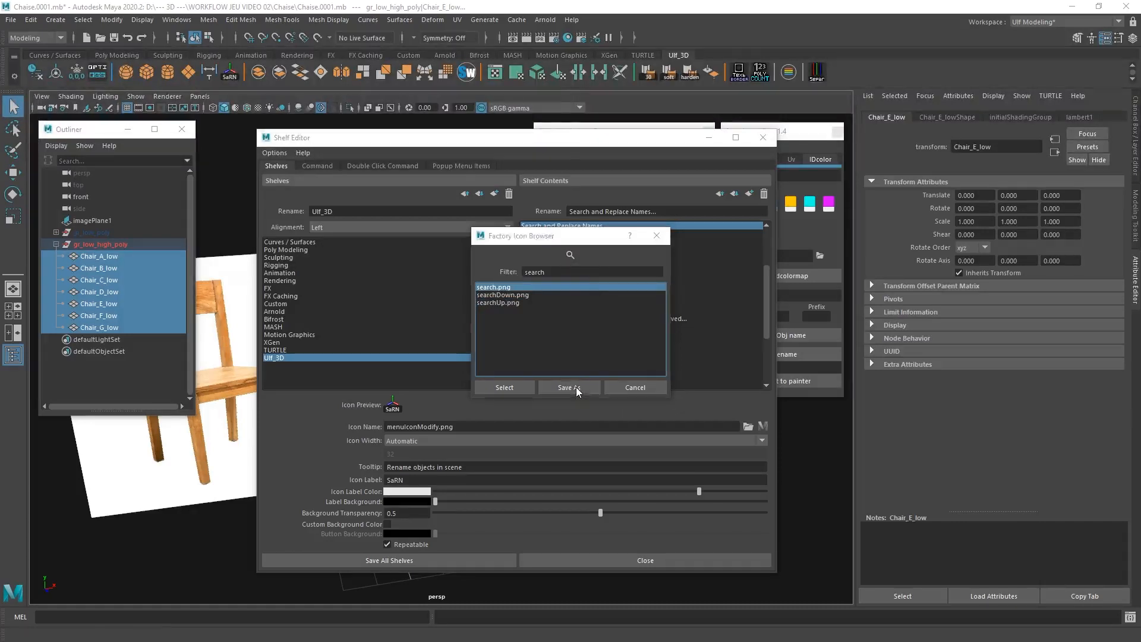
pyautogui.click(523, 315)
pyautogui.click(504, 387)
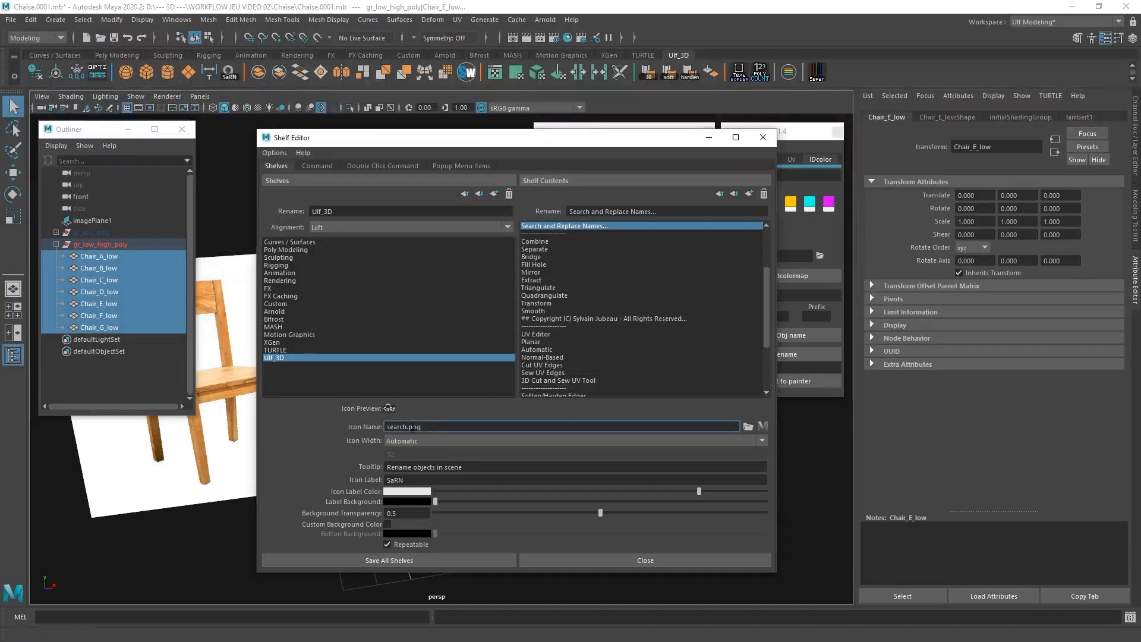
# Set the shelf command's icon label to Name and close the Shelf Editor
pyautogui.click(446, 468)
pyautogui.press('Tab')
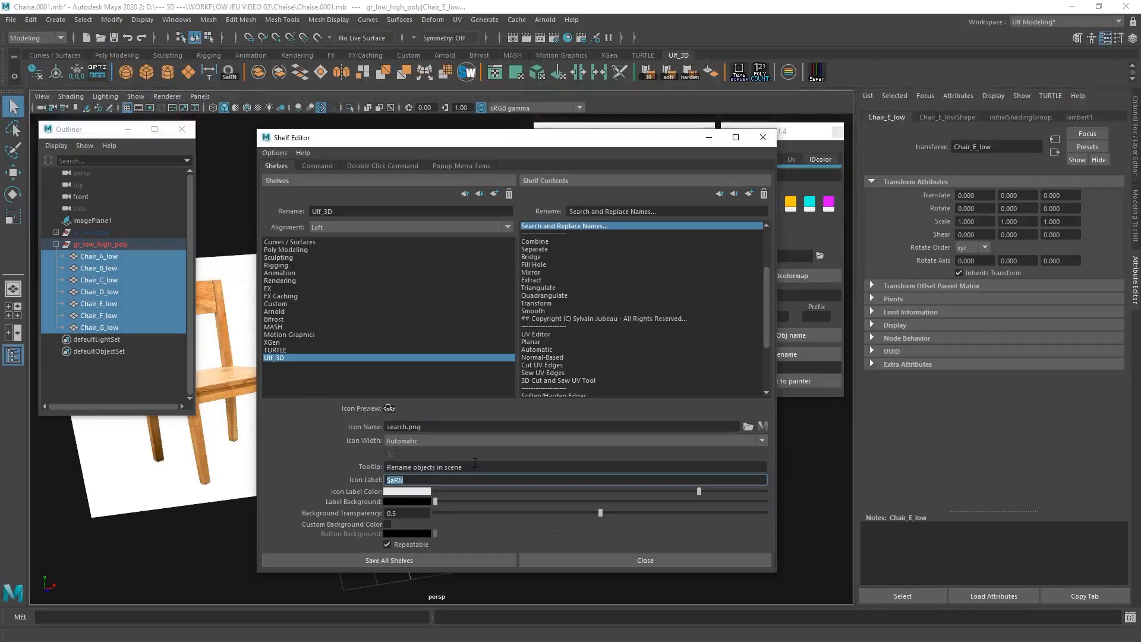
pyautogui.press('Tab')
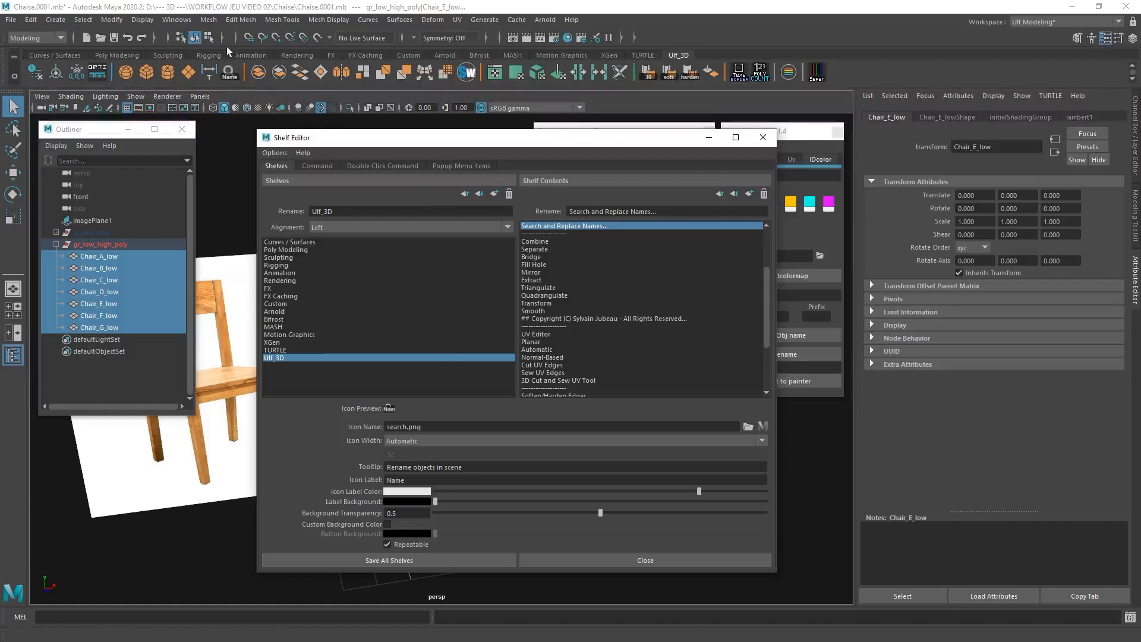
pyautogui.moveTo(502, 138)
pyautogui.mouseDown()
pyautogui.moveTo(475, 138)
pyautogui.moveTo(514, 143)
pyautogui.mouseUp()
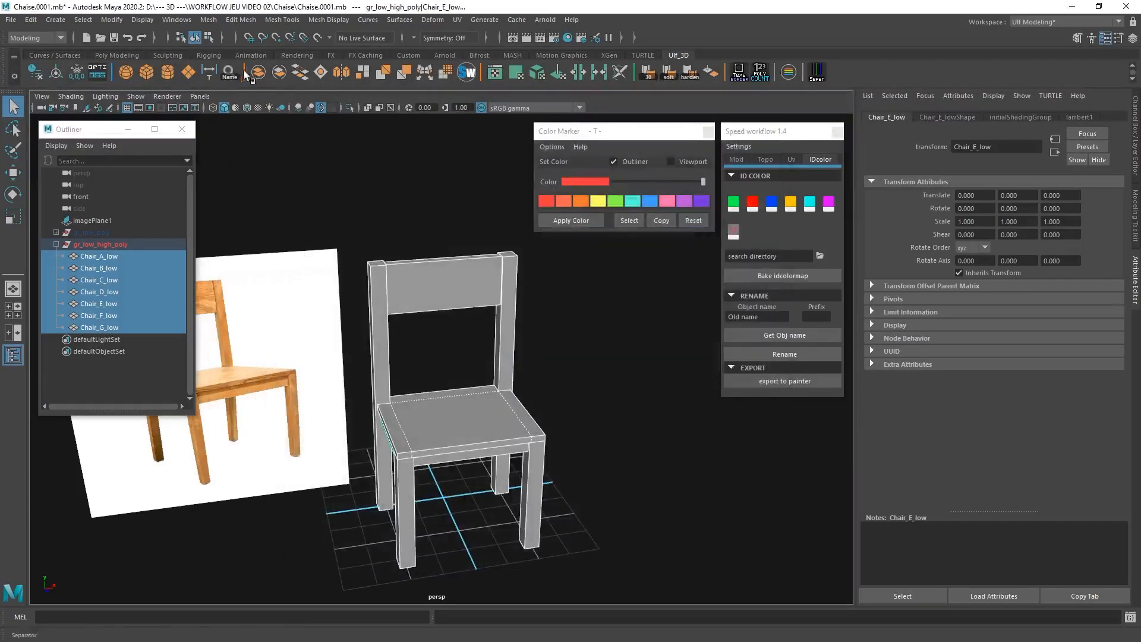
# Replace _low with _high in the names of the selected parts Chair_A_low through Chair_G_low, using the Selected scope
pyautogui.click(232, 69)
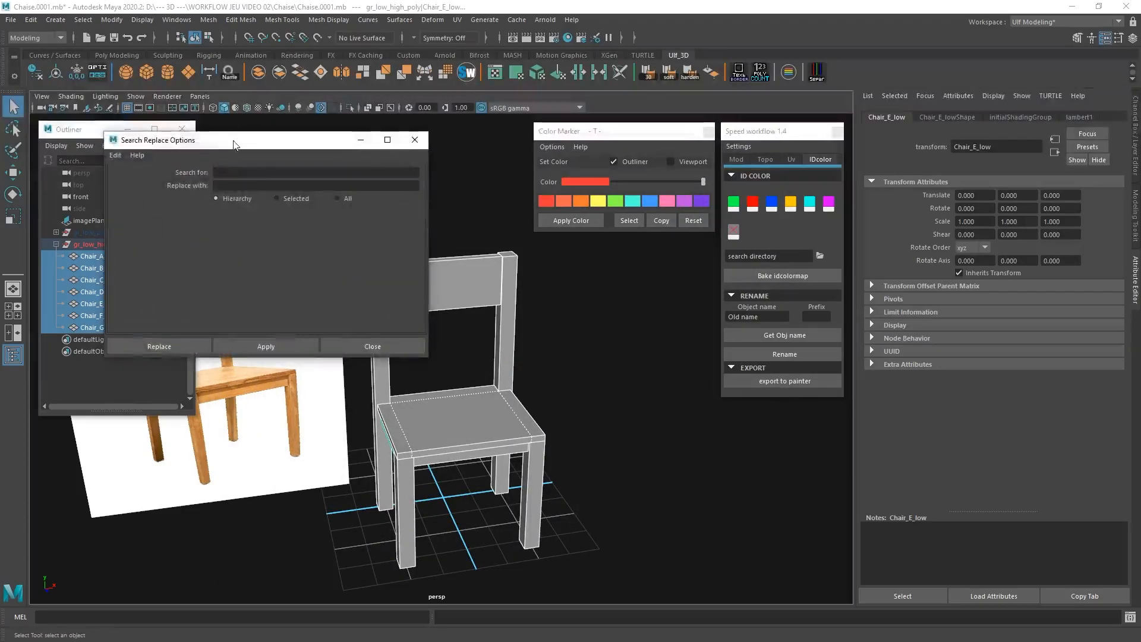
pyautogui.moveTo(231, 142); pyautogui.dragTo(369, 145)
pyautogui.click(102, 245)
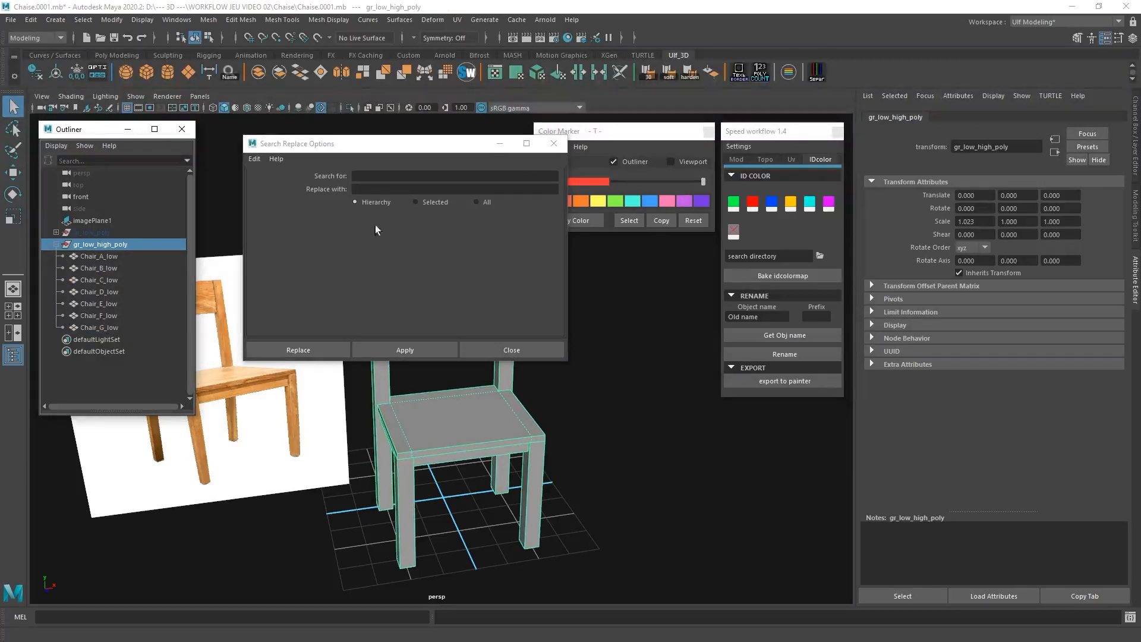
pyautogui.click(369, 173)
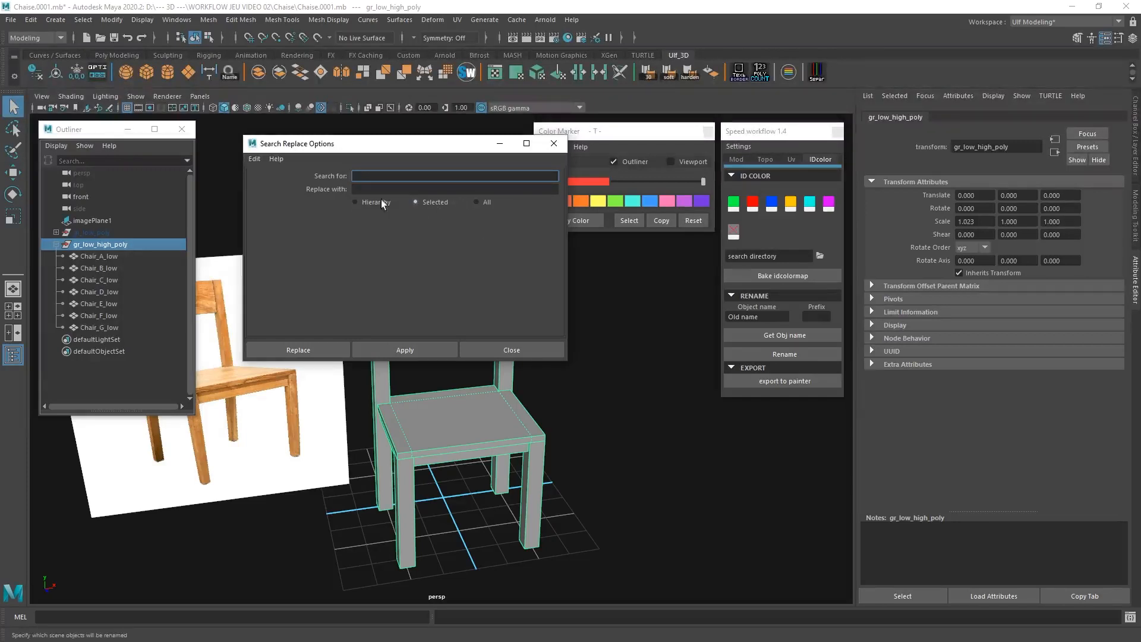
pyautogui.click(110, 256)
pyautogui.keyDown('shift'); pyautogui.click(113, 328); pyautogui.keyUp('shift')
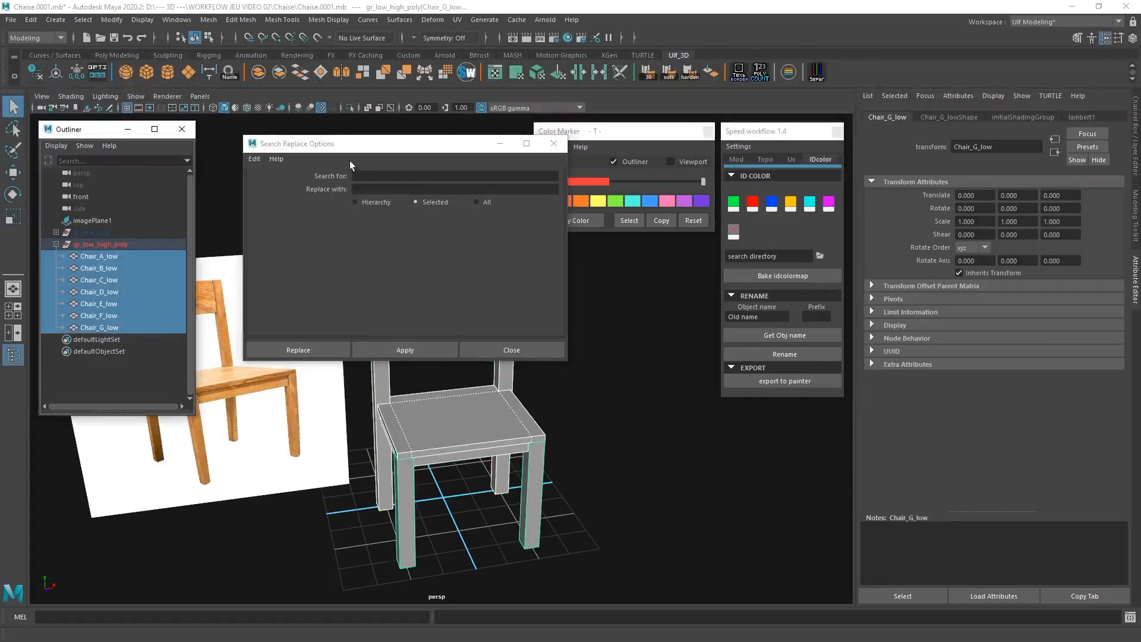
pyautogui.click(377, 177)
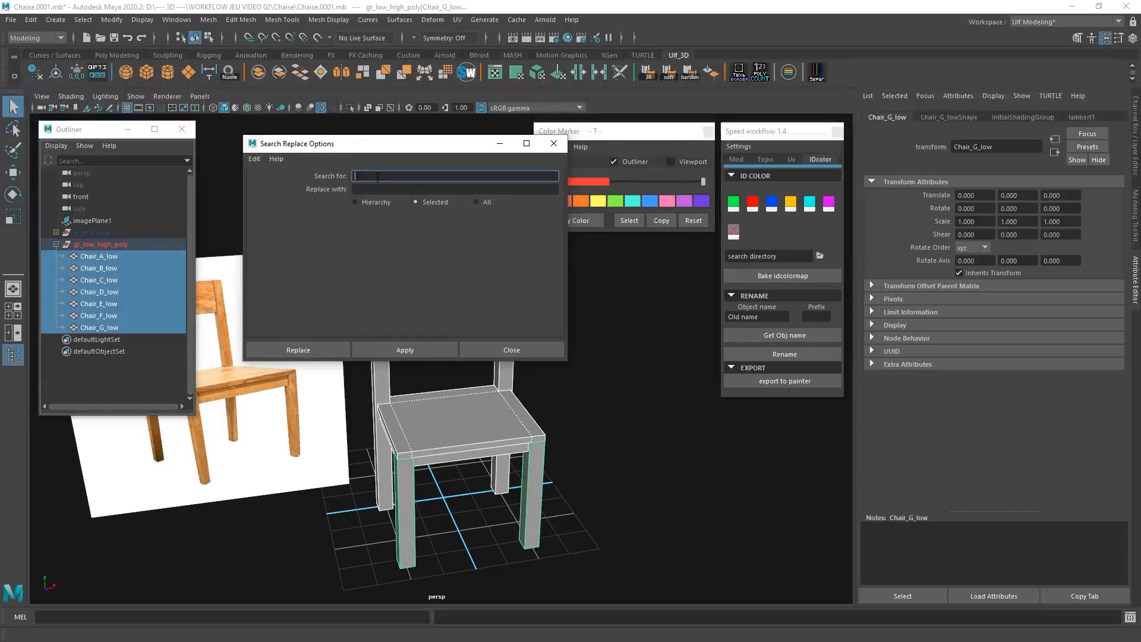
pyautogui.write('_low')
pyautogui.click(373, 190)
pyautogui.write('_')
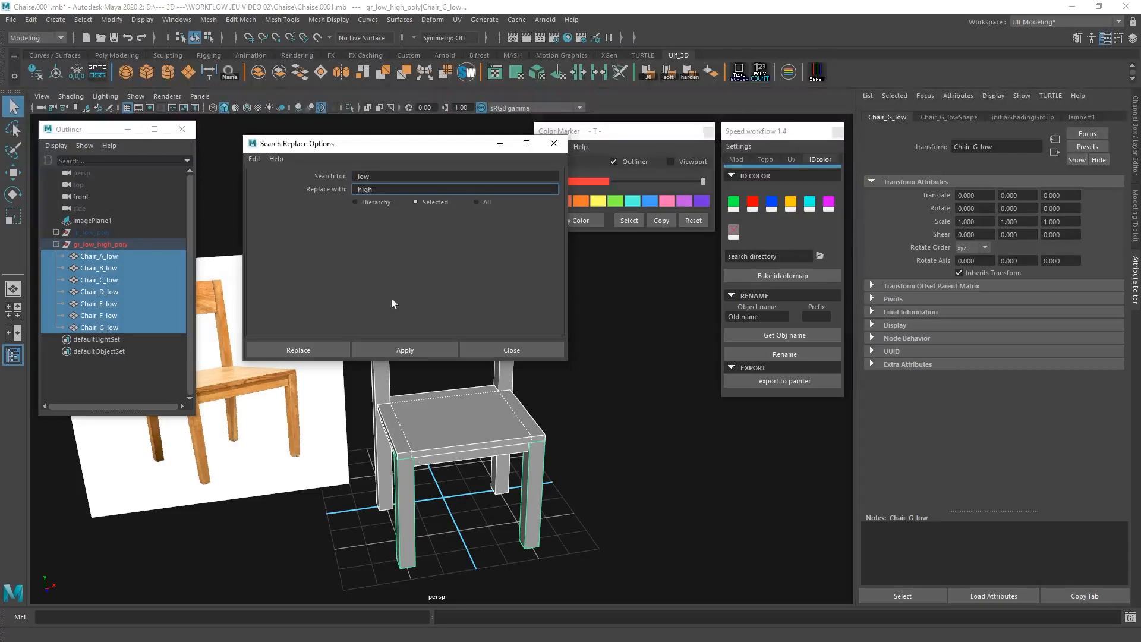
pyautogui.click(428, 348)
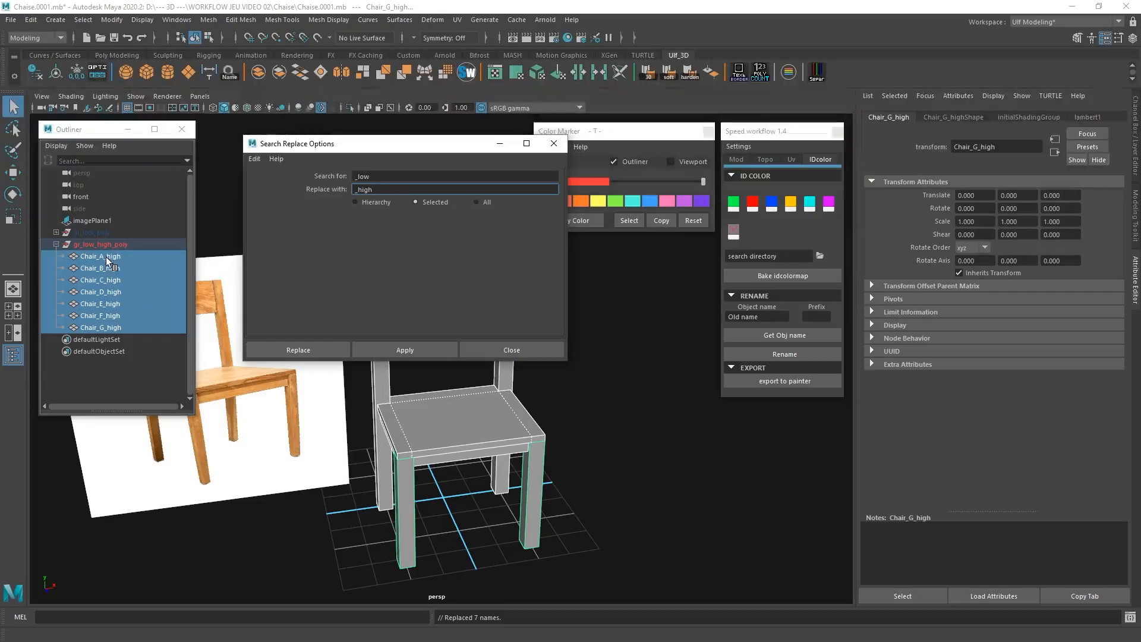
# Compare the part names in the gr_low_poly group with those in gr_low_high_poly and close the Search Replace options
pyautogui.click(98, 233)
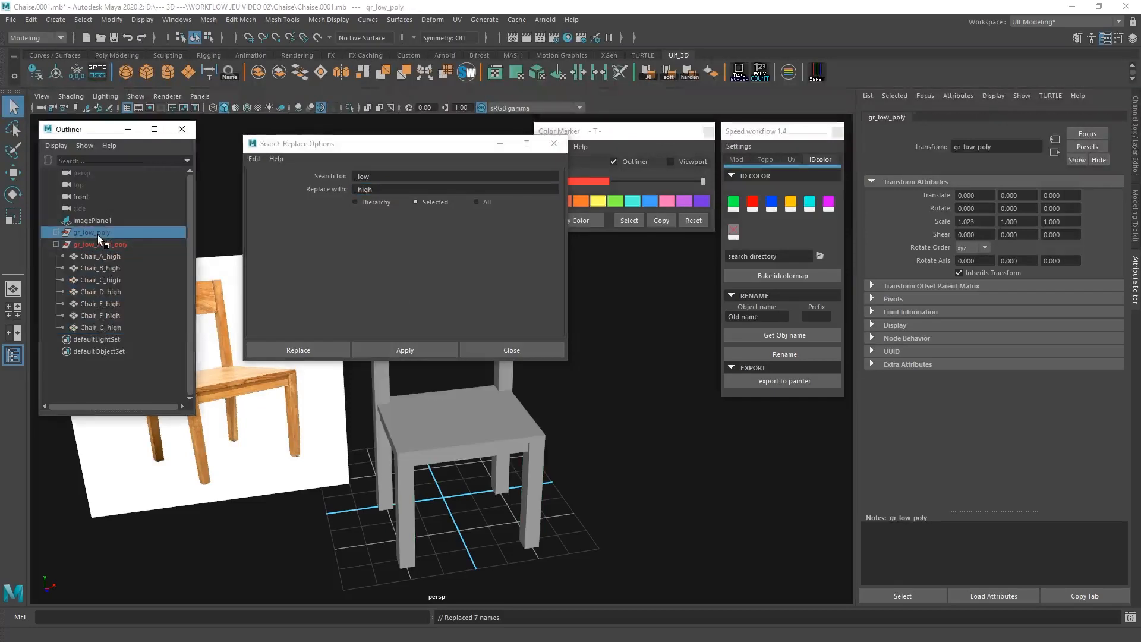
pyautogui.click(56, 233)
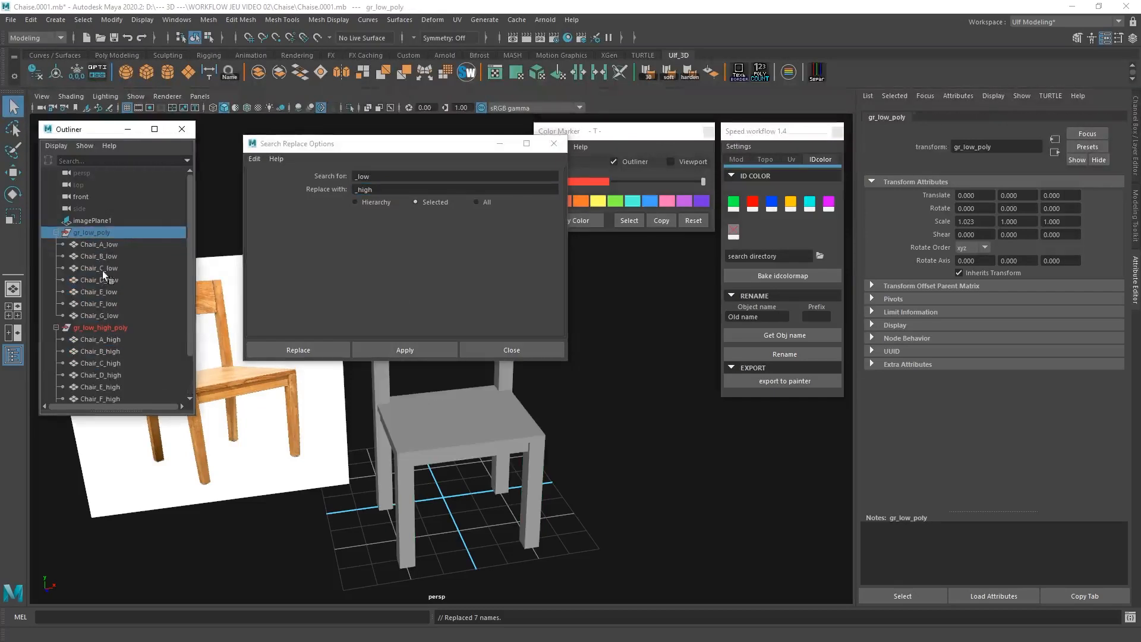
pyautogui.click(56, 232)
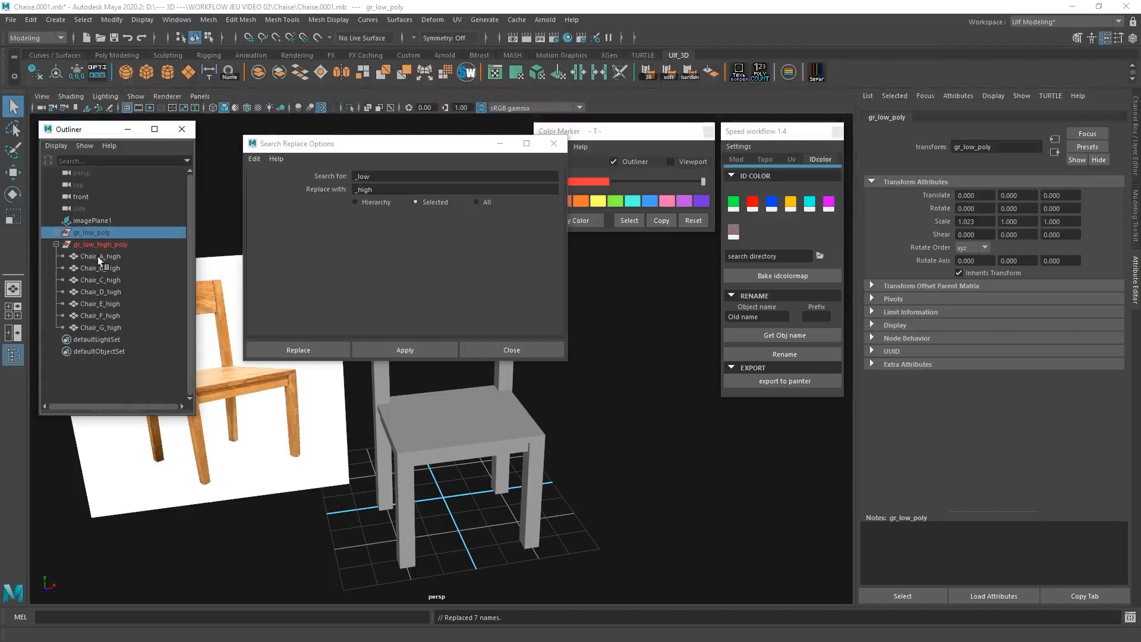
pyautogui.click(448, 263)
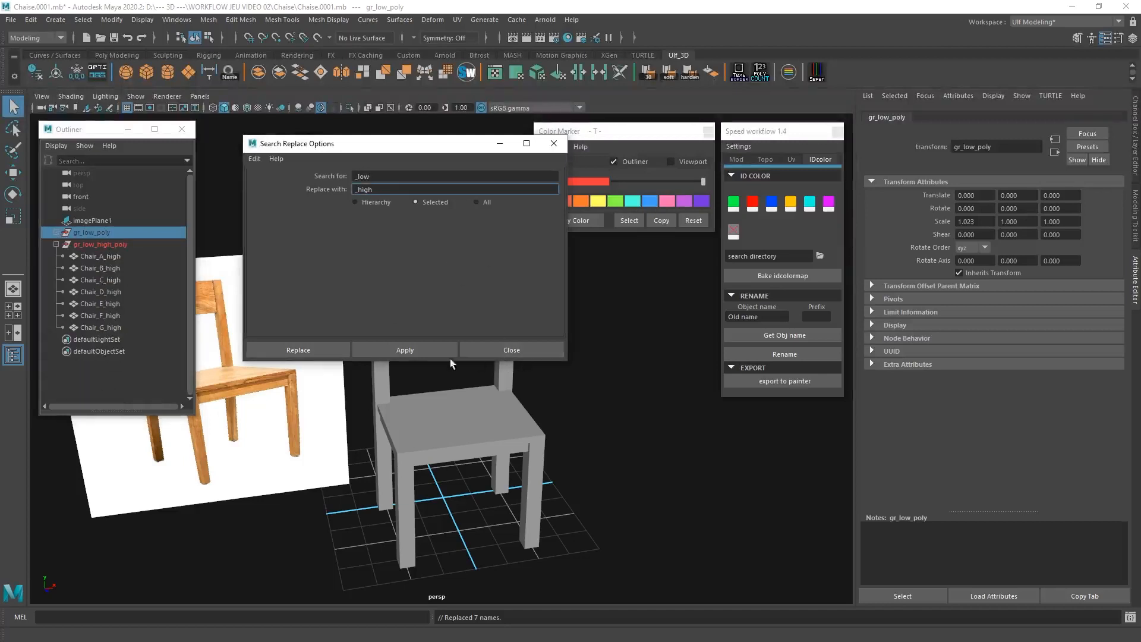
pyautogui.click(493, 347)
pyautogui.click(578, 372)
# Isolate the rear uprights, Chair_A_high, in the perspective view
pyautogui.keyDown('alt'); pyautogui.moveTo(576, 363); pyautogui.dragTo(538, 330, button='middle'); pyautogui.keyUp('alt')
pyautogui.keyDown('alt'); pyautogui.moveTo(407, 266); pyautogui.dragTo(416, 273, button='middle'); pyautogui.keyUp('alt')
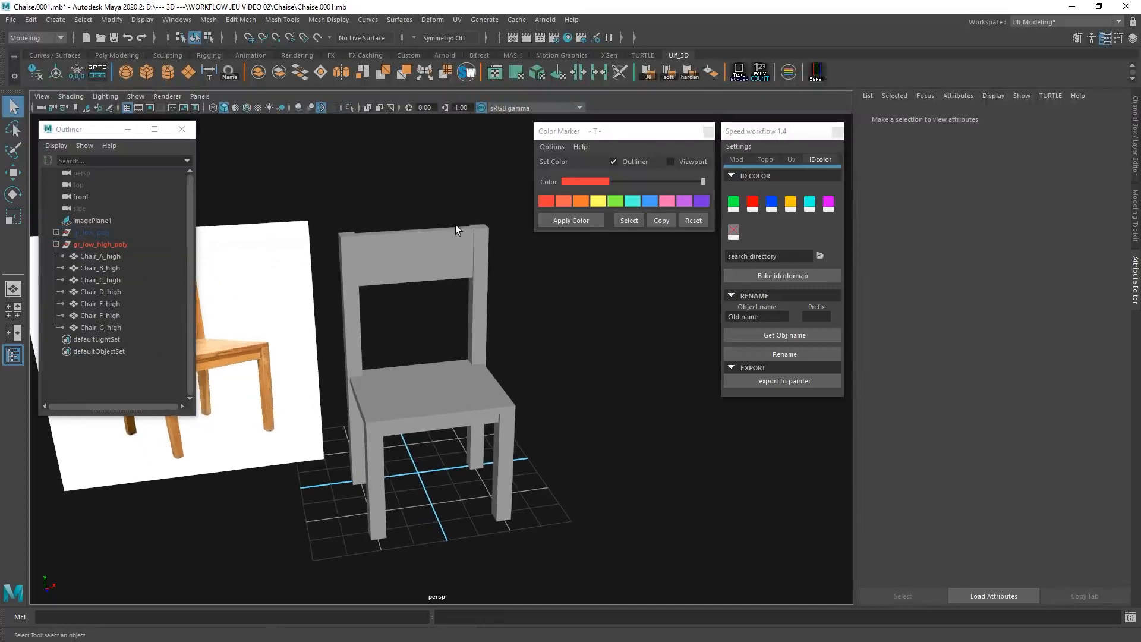
pyautogui.keyDown('alt'); pyautogui.moveTo(456, 225); pyautogui.dragTo(491, 237); pyautogui.keyUp('alt')
pyautogui.keyDown('alt'); pyautogui.moveTo(490, 256); pyautogui.dragTo(445, 254, button='middle'); pyautogui.keyUp('alt')
pyautogui.keyDown('alt'); pyautogui.moveTo(446, 254); pyautogui.dragTo(476, 250, button='right'); pyautogui.keyUp('alt')
pyautogui.keyDown('alt'); pyautogui.moveTo(495, 247); pyautogui.dragTo(529, 249); pyautogui.keyUp('alt')
pyautogui.keyDown('alt'); pyautogui.moveTo(505, 243); pyautogui.dragTo(450, 256, button='middle'); pyautogui.keyUp('alt')
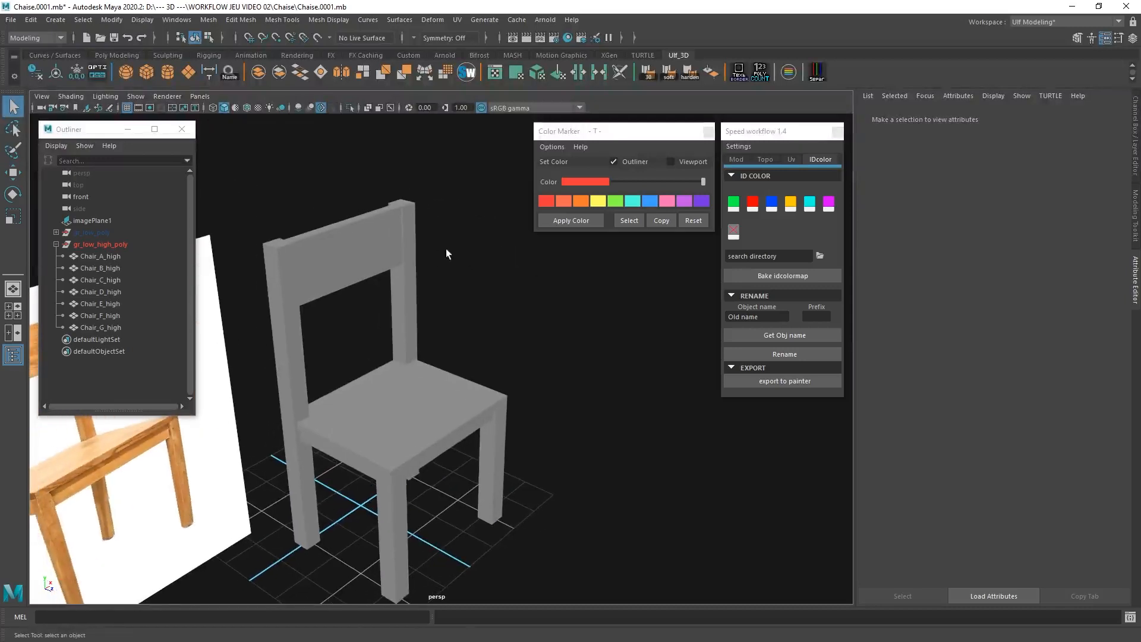
pyautogui.click(408, 237)
pyautogui.keyDown('alt'); pyautogui.moveTo(408, 238); pyautogui.dragTo(525, 220); pyautogui.keyUp('alt')
pyautogui.keyDown('alt'); pyautogui.moveTo(440, 205); pyautogui.dragTo(427, 224, button='middle'); pyautogui.keyUp('alt')
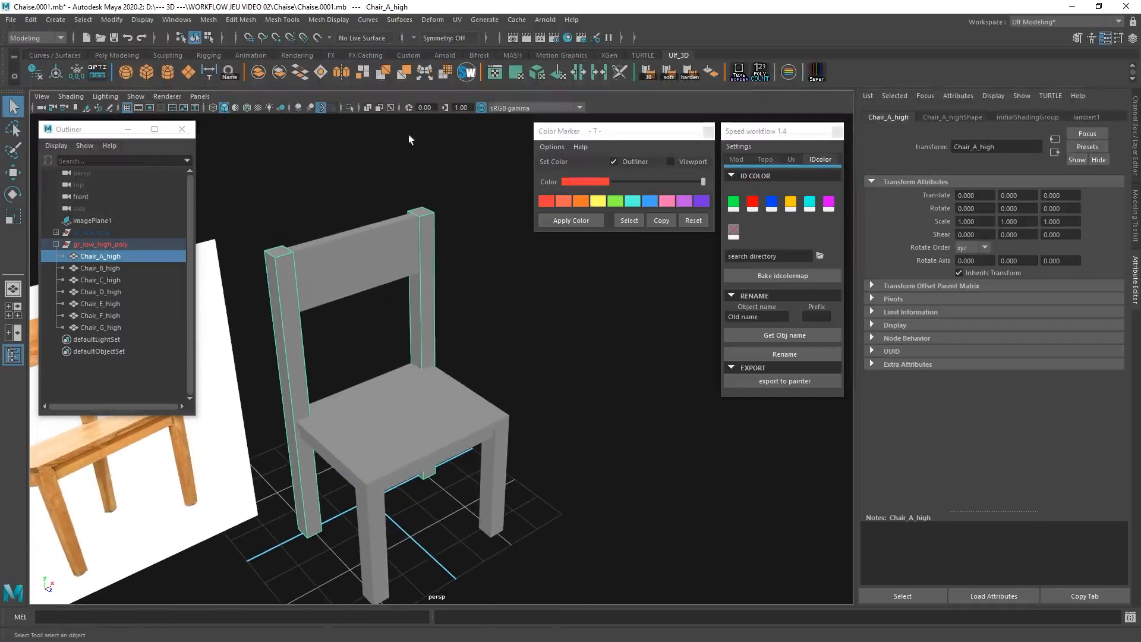
pyautogui.click(349, 107)
pyautogui.keyDown('alt'); pyautogui.moveTo(380, 179); pyautogui.dragTo(441, 264); pyautogui.keyUp('alt')
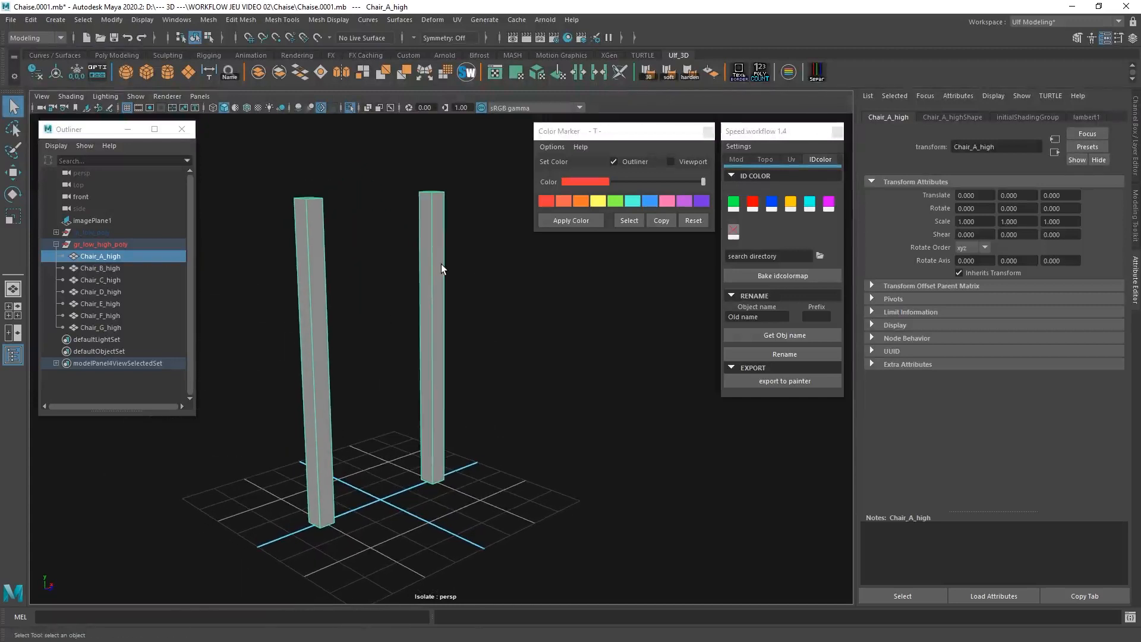
pyautogui.keyDown('alt'); pyautogui.moveTo(448, 208); pyautogui.dragTo(439, 217); pyautogui.keyUp('alt')
pyautogui.rightClick(440, 217)
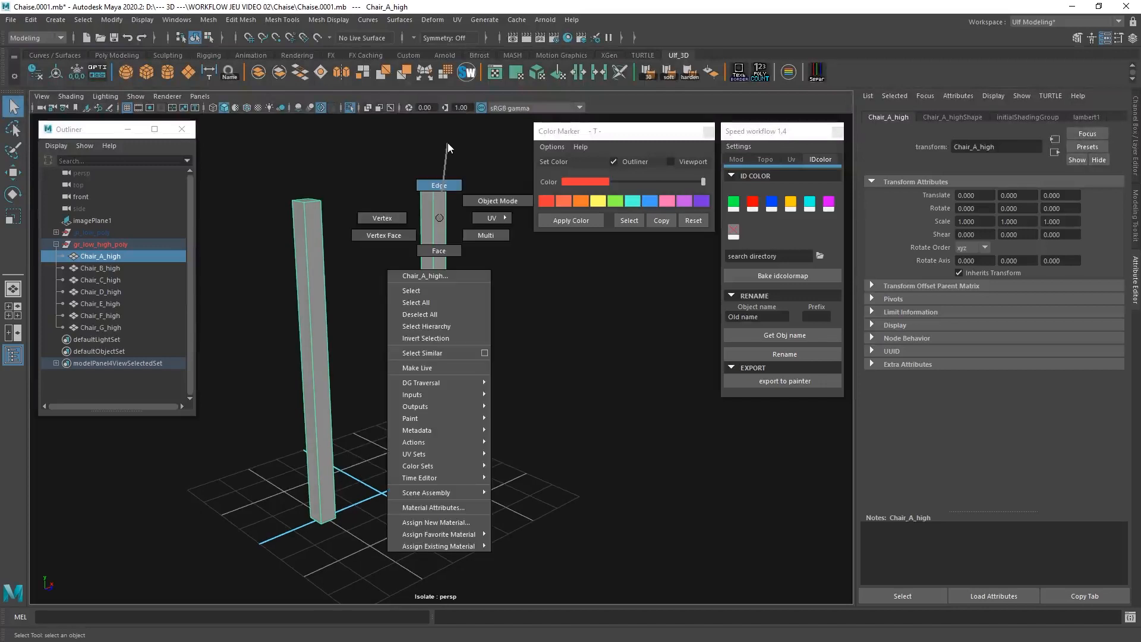
pyautogui.click(448, 142)
pyautogui.moveTo(433, 204); pyautogui.dragTo(501, 182, button='right')
pyautogui.click(501, 182)
# Add a bevel to the isolated Chair_A_high uprights with the Speed workflow topology tools
pyautogui.click(764, 144)
pyautogui.click(770, 159)
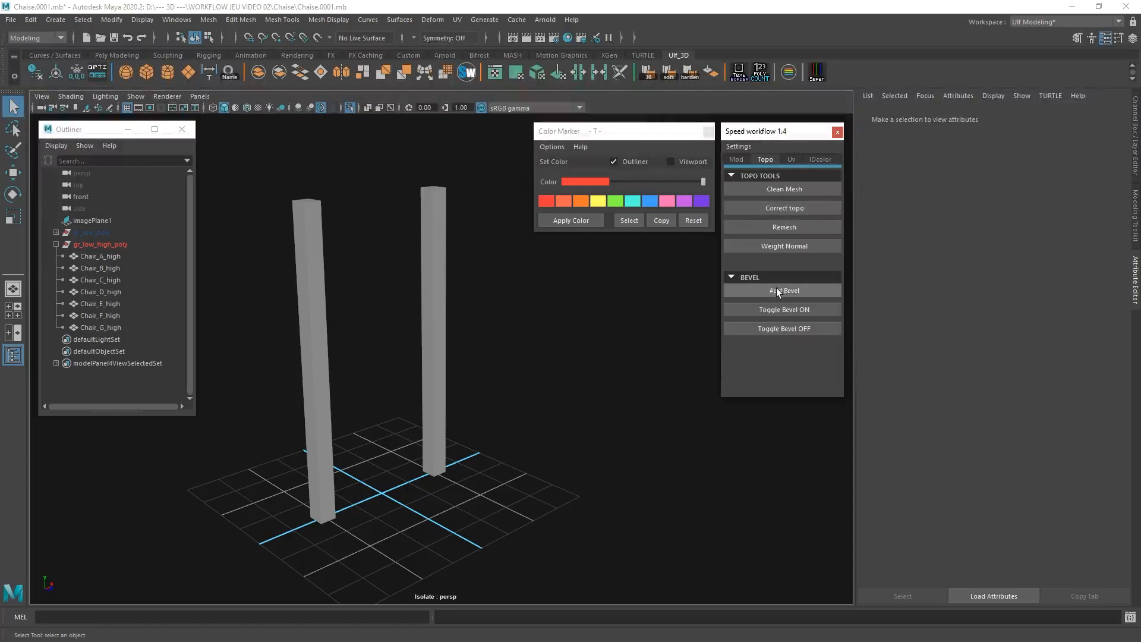
pyautogui.click(802, 291)
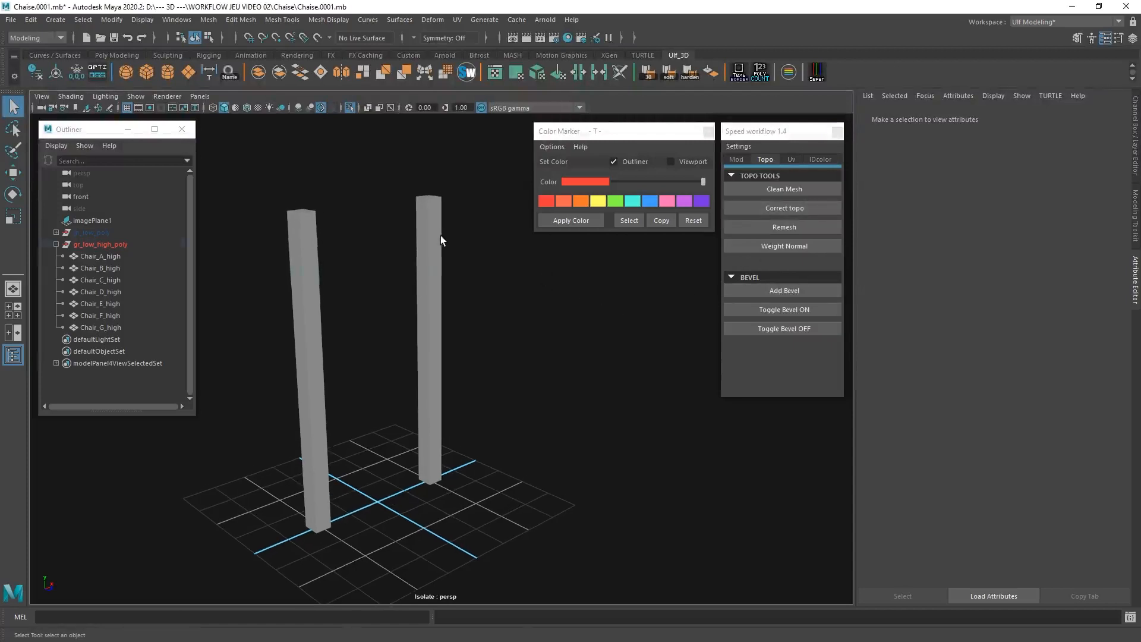
pyautogui.click(439, 236)
pyautogui.click(779, 290)
pyautogui.scroll(5, 429, 262)
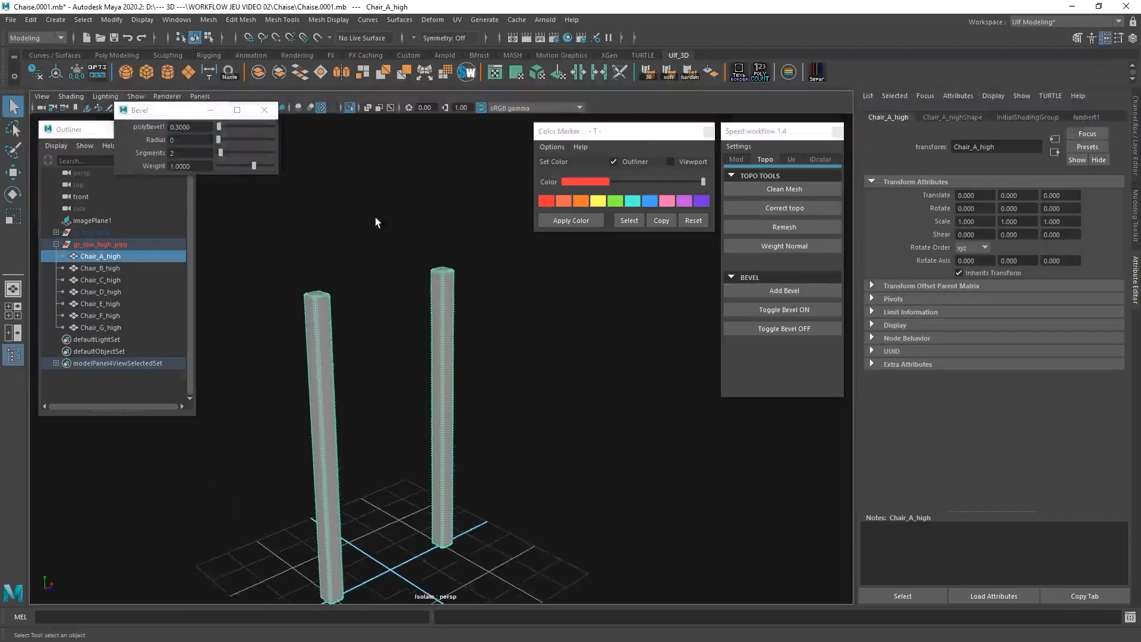
pyautogui.keyDown('alt'); pyautogui.moveTo(429, 262); pyautogui.dragTo(420, 300, button='middle'); pyautogui.keyUp('alt')
pyautogui.keyDown('alt'); pyautogui.moveTo(415, 227); pyautogui.dragTo(456, 446); pyautogui.keyUp('alt')
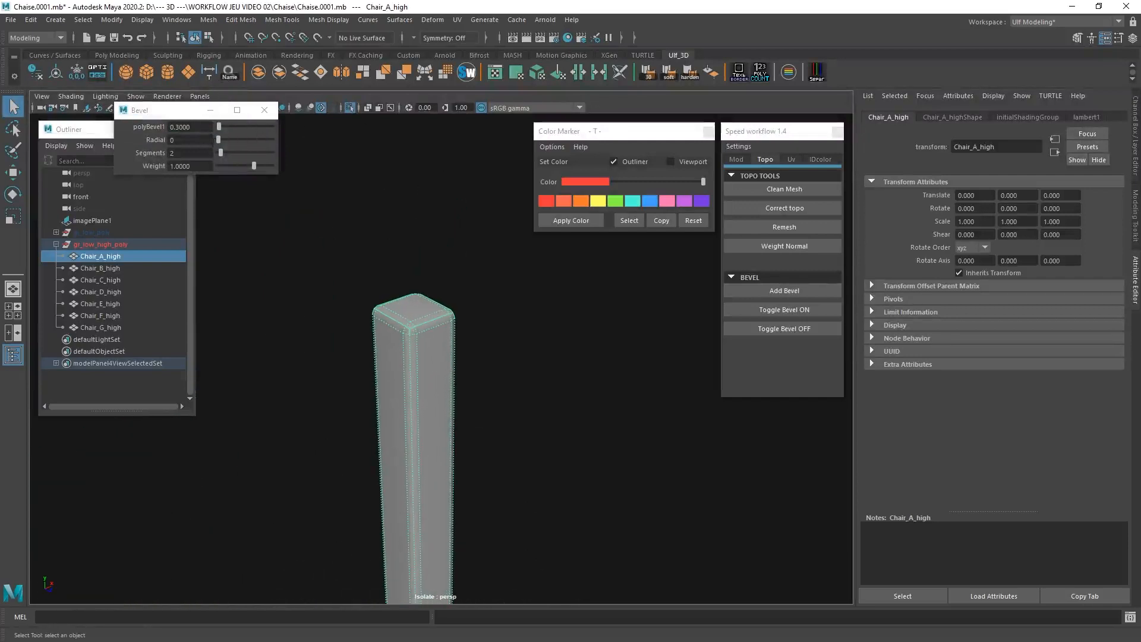
# Set the bevel on the Chair_A_high uprights to 12 segments and inspect the rounded edges without the selection highlight
pyautogui.click(223, 153)
pyautogui.moveTo(223, 155); pyautogui.dragTo(251, 154)
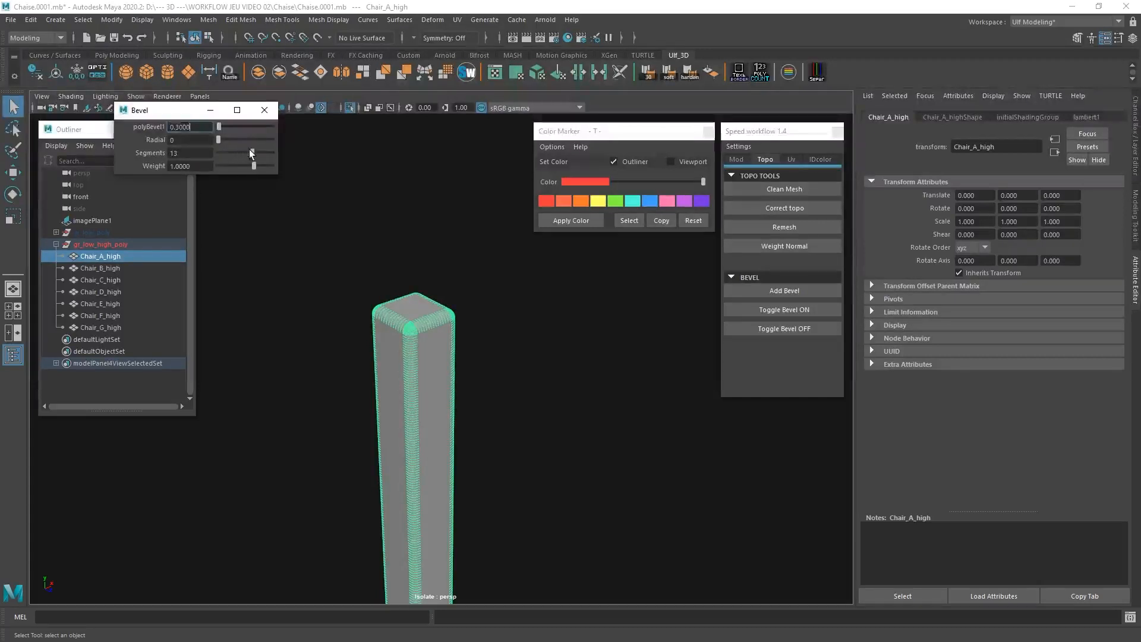
pyautogui.click(416, 265)
pyautogui.scroll(5, 441, 322)
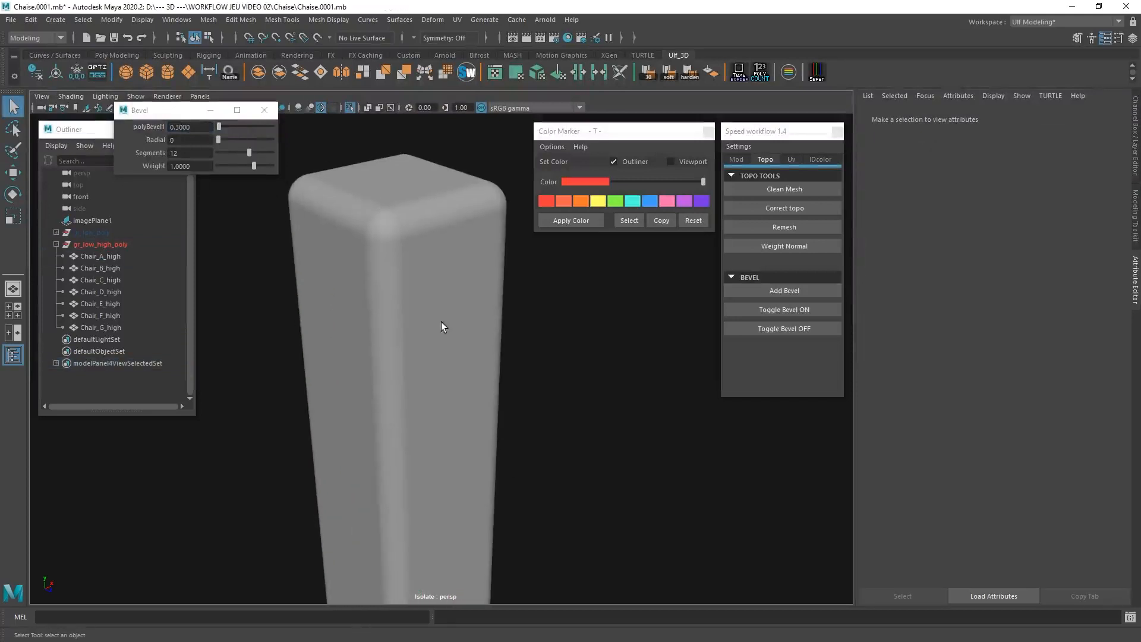
pyautogui.scroll(-10, 427, 242)
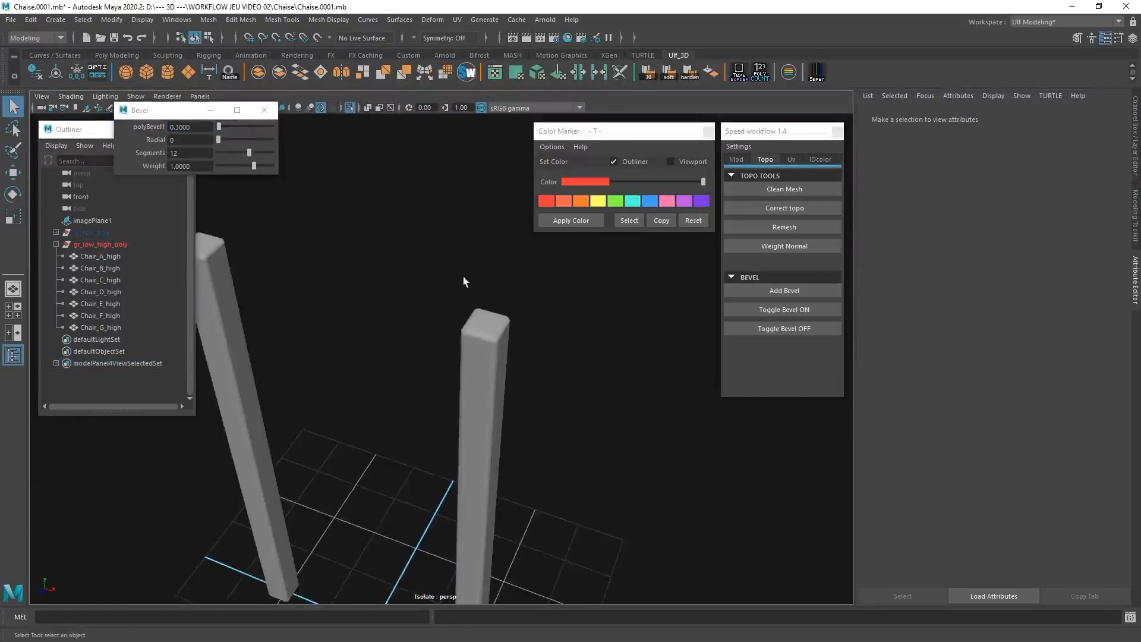
# Show all chair parts again and examine the rounded uprights against the backrest, seat and legs
pyautogui.click(349, 107)
pyautogui.scroll(8, 527, 489)
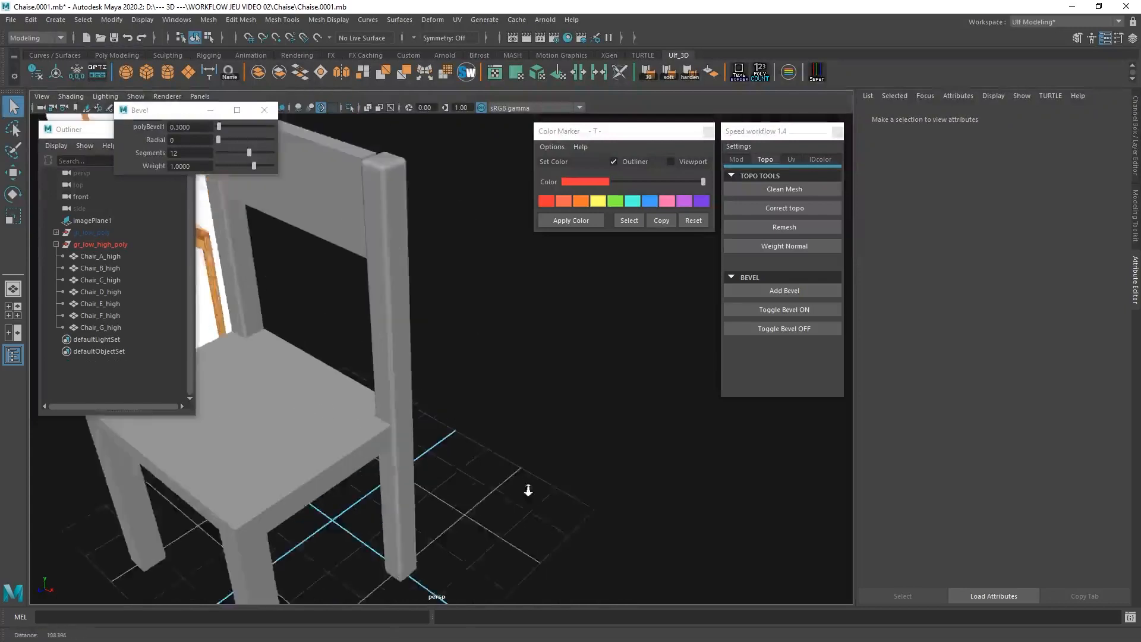
pyautogui.scroll(5, 439, 295)
pyautogui.keyDown('alt'); pyautogui.moveTo(419, 293); pyautogui.dragTo(413, 251); pyautogui.keyUp('alt')
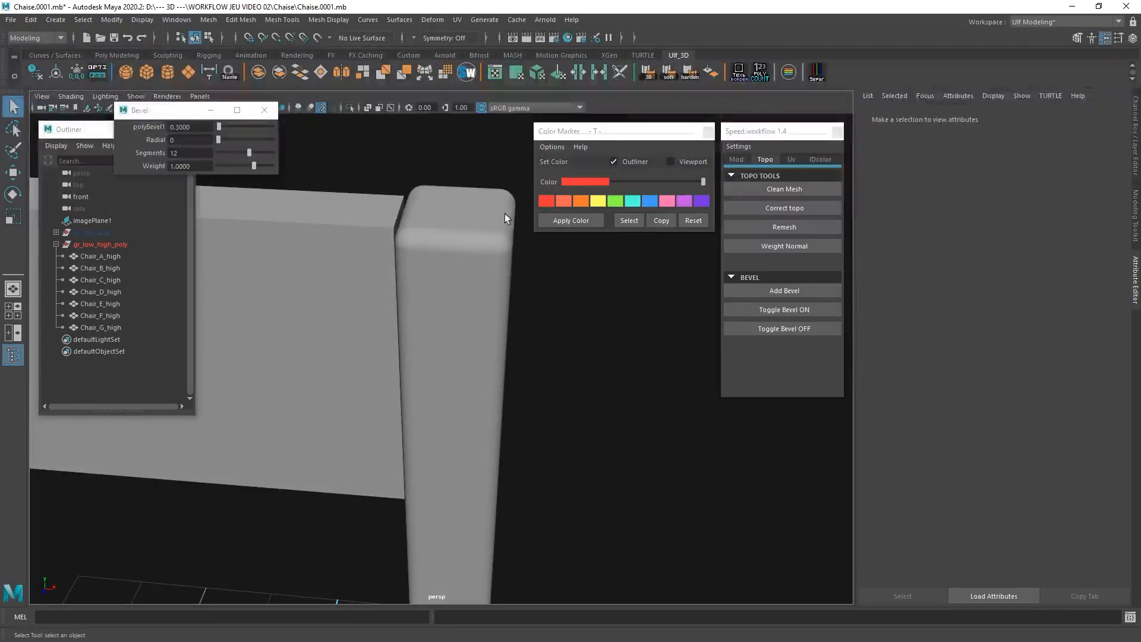
pyautogui.scroll(-10, 479, 303)
pyautogui.keyDown('alt'); pyautogui.moveTo(479, 306); pyautogui.dragTo(402, 289); pyautogui.keyUp('alt')
pyautogui.keyDown('alt'); pyautogui.moveTo(402, 289); pyautogui.dragTo(397, 218, button='middle'); pyautogui.keyUp('alt')
pyautogui.scroll(8, 479, 273)
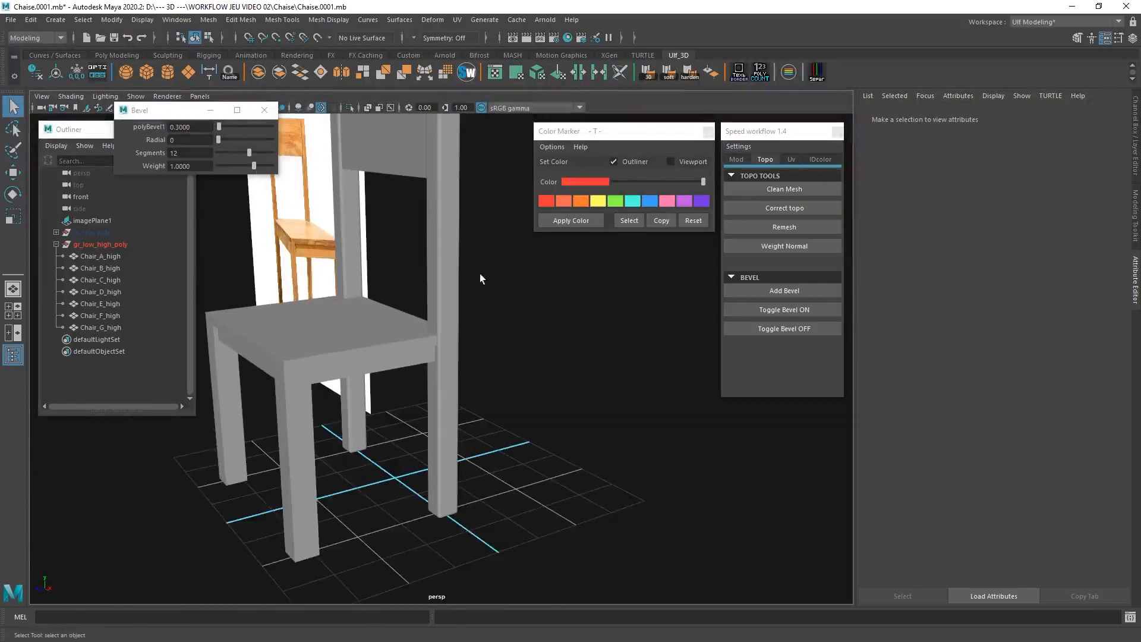
pyautogui.keyDown('alt'); pyautogui.moveTo(457, 487); pyautogui.dragTo(397, 363, button='middle'); pyautogui.keyUp('alt')
pyautogui.moveTo(397, 366)
pyautogui.keyDown('alt'); pyautogui.mouseDown()
pyautogui.moveTo(387, 279)
pyautogui.moveTo(492, 483)
pyautogui.moveTo(459, 372)
pyautogui.moveTo(388, 383)
pyautogui.moveTo(433, 374)
pyautogui.moveTo(402, 365)
pyautogui.mouseUp(); pyautogui.keyUp('alt')
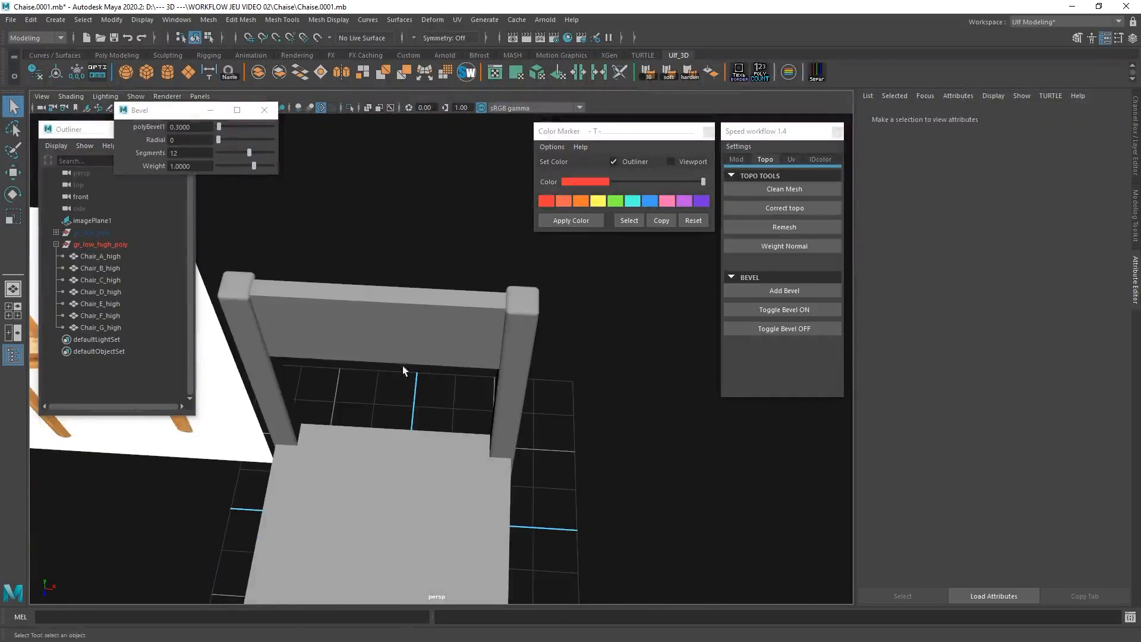
# Try to add a bevel to the seat and the front leg and frame parts together, Chair_C_high, E, F and G
pyautogui.click(368, 301)
pyautogui.scroll(2, 412, 309)
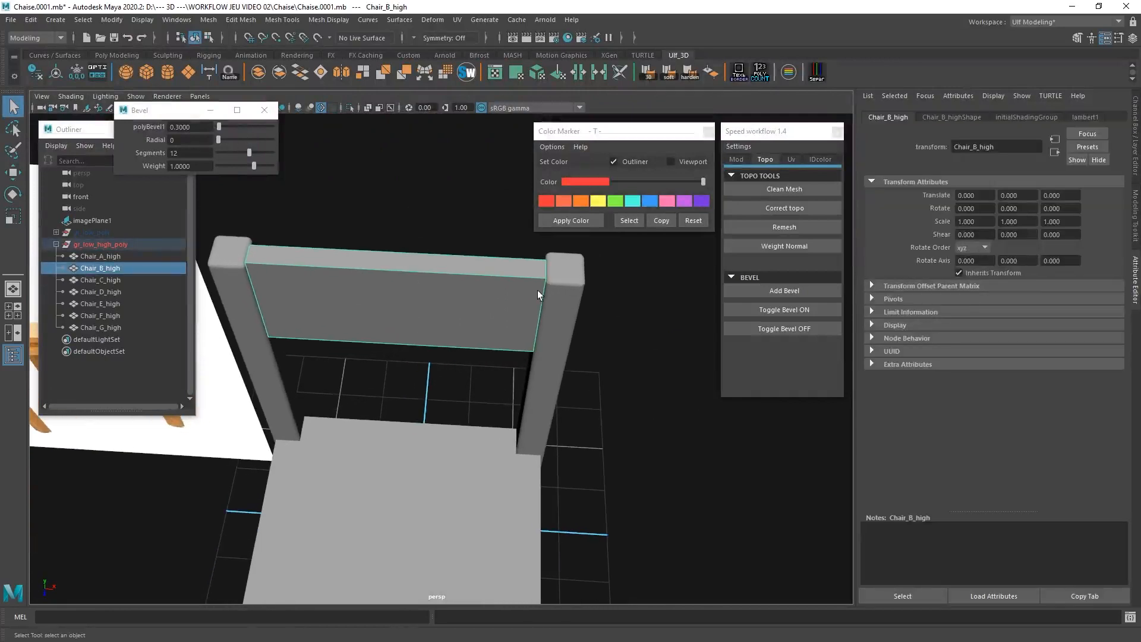
pyautogui.click(559, 297)
pyautogui.scroll(-5, 461, 260)
pyautogui.keyDown('alt'); pyautogui.moveTo(527, 334); pyautogui.dragTo(425, 423); pyautogui.keyUp('alt')
pyautogui.keyDown('alt'); pyautogui.moveTo(425, 423); pyautogui.dragTo(370, 420, button='middle'); pyautogui.keyUp('alt')
pyautogui.click(337, 399)
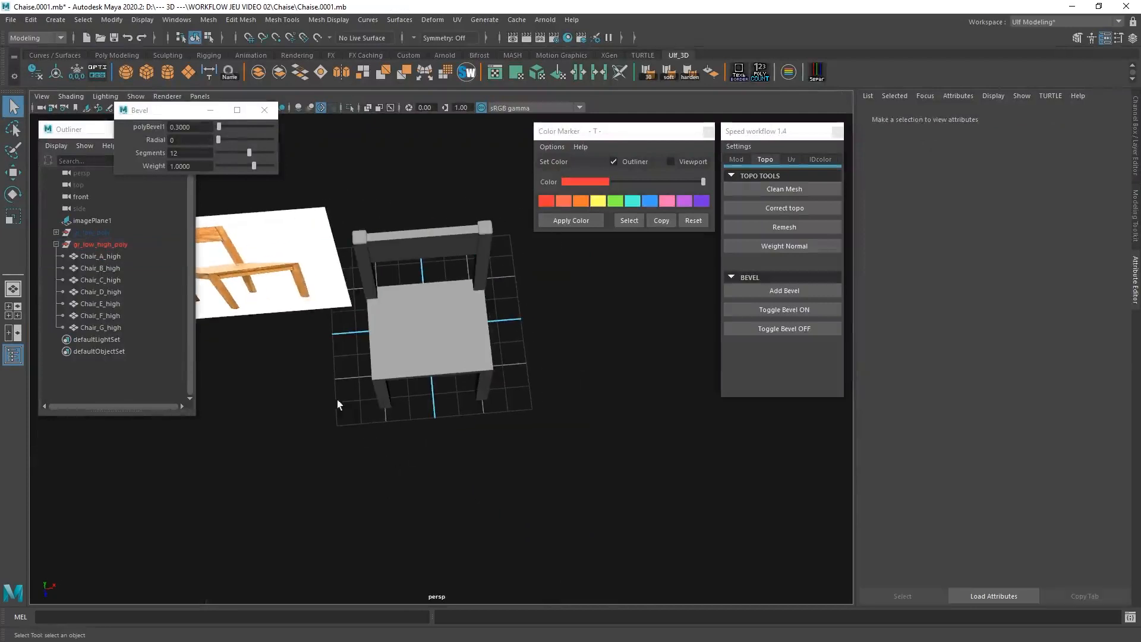
pyautogui.moveTo(310, 354); pyautogui.dragTo(583, 490)
pyautogui.keyDown('alt'); pyautogui.moveTo(391, 372); pyautogui.dragTo(395, 334); pyautogui.keyUp('alt')
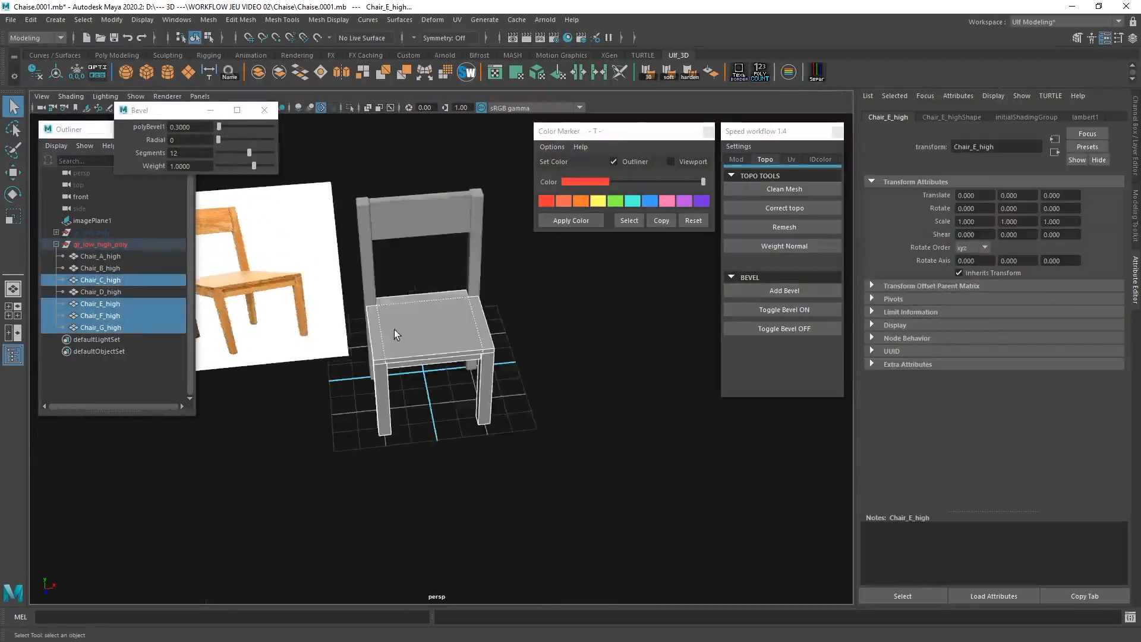
pyautogui.keyDown('alt'); pyautogui.moveTo(395, 333); pyautogui.dragTo(501, 398, button='right'); pyautogui.keyUp('alt')
pyautogui.keyDown('alt'); pyautogui.moveTo(501, 397); pyautogui.dragTo(604, 349); pyautogui.keyUp('alt')
pyautogui.click(765, 284)
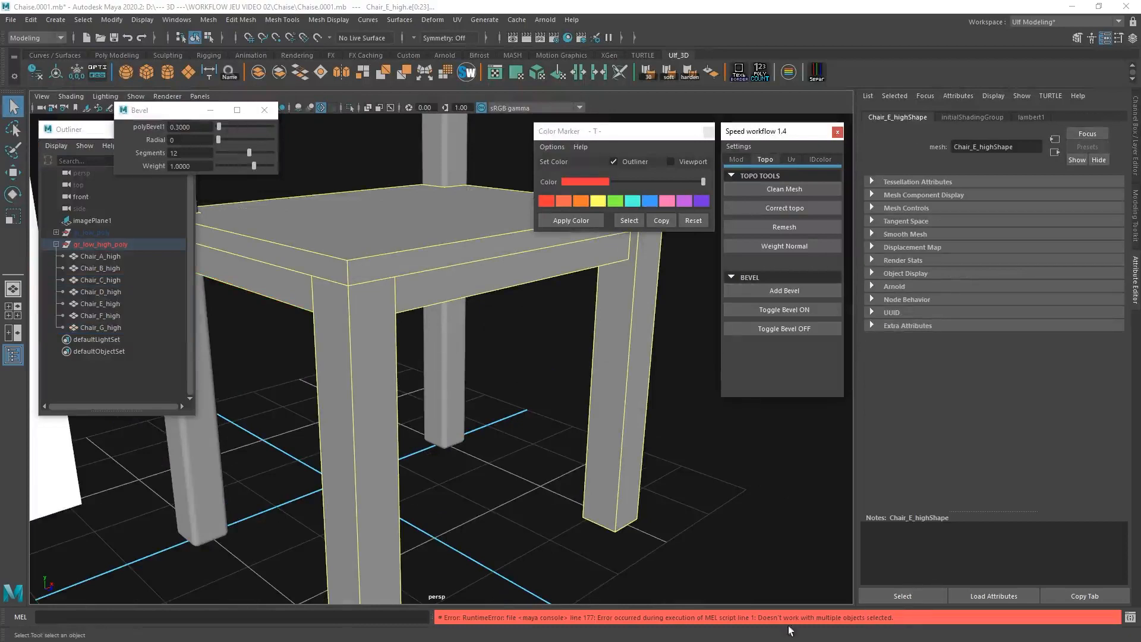
pyautogui.keyDown('alt'); pyautogui.moveTo(515, 362); pyautogui.dragTo(538, 526, button='middle'); pyautogui.keyUp('alt')
pyautogui.keyDown('alt'); pyautogui.moveTo(479, 389); pyautogui.dragTo(448, 416); pyautogui.keyUp('alt')
# Return to whole-object selection and isolate the backrest panel, Chair_B_high, framed in the perspective view
pyautogui.click(448, 416)
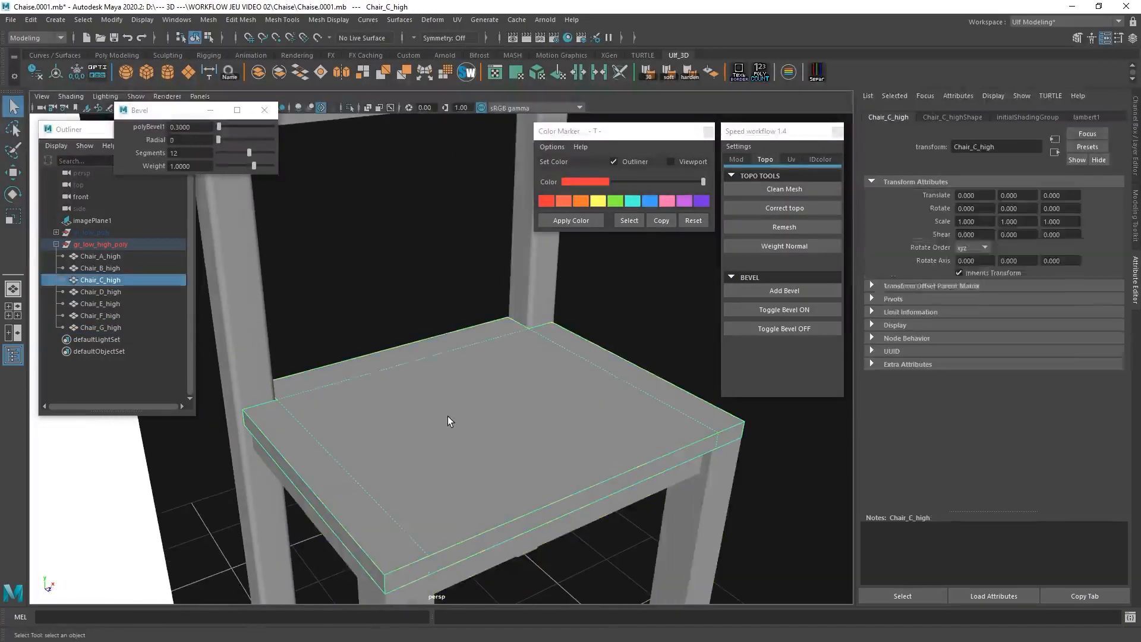
pyautogui.moveTo(446, 414); pyautogui.dragTo(526, 340, button='right')
pyautogui.keyDown('alt'); pyautogui.moveTo(432, 299); pyautogui.dragTo(458, 409, button='middle'); pyautogui.keyUp('alt')
pyautogui.click(457, 409)
pyautogui.scroll(-4, 455, 398)
pyautogui.keyDown('alt'); pyautogui.moveTo(449, 369); pyautogui.dragTo(418, 368); pyautogui.keyUp('alt')
pyautogui.click(446, 266)
pyautogui.keyDown('alt'); pyautogui.moveTo(417, 368); pyautogui.dragTo(467, 517, button='right'); pyautogui.keyUp('alt')
pyautogui.keyDown('alt'); pyautogui.moveTo(402, 336); pyautogui.dragTo(392, 367, button='middle'); pyautogui.keyUp('alt')
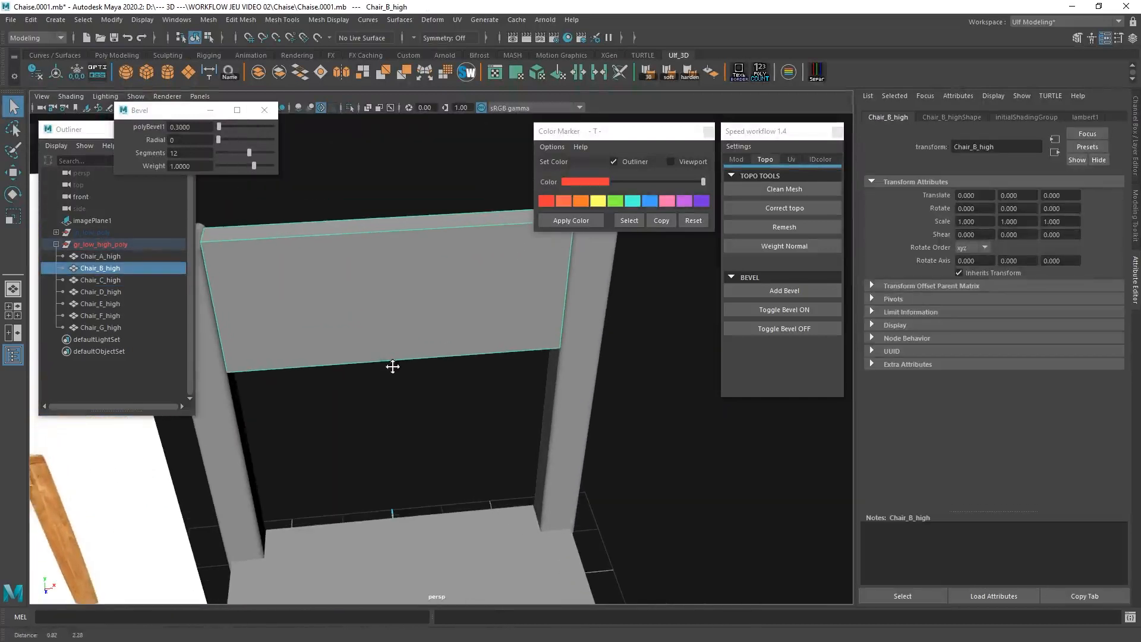
pyautogui.keyDown('alt'); pyautogui.moveTo(480, 340); pyautogui.dragTo(427, 376); pyautogui.keyUp('alt')
pyautogui.keyDown('alt'); pyautogui.moveTo(428, 377); pyautogui.dragTo(402, 308, button='right'); pyautogui.keyUp('alt')
pyautogui.scroll(-4, 402, 304)
pyautogui.keyDown('alt'); pyautogui.moveTo(451, 303); pyautogui.dragTo(357, 125); pyautogui.keyUp('alt')
pyautogui.click(347, 106)
pyautogui.press('f')
# Add a bevel to the isolated Chair_B_high backrest with the Speed workflow topology tools
pyautogui.keyDown('alt'); pyautogui.moveTo(361, 300); pyautogui.dragTo(408, 294); pyautogui.keyUp('alt')
pyautogui.click(755, 291)
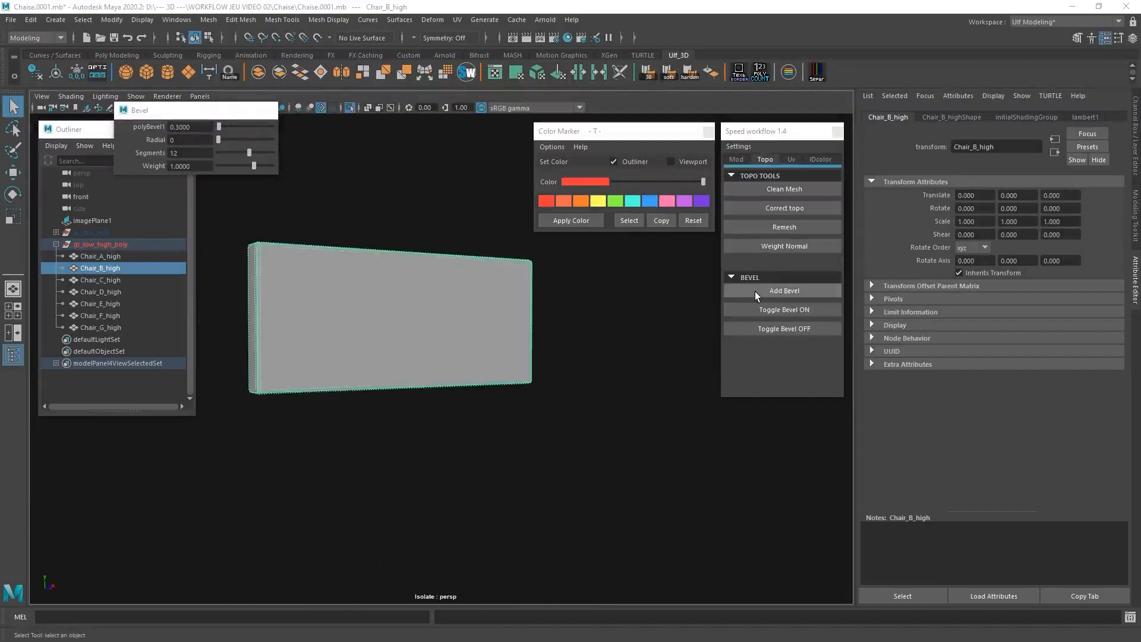
pyautogui.keyDown('alt'); pyautogui.moveTo(318, 242); pyautogui.dragTo(433, 268, button='middle'); pyautogui.keyUp('alt')
pyautogui.keyDown('alt'); pyautogui.moveTo(433, 267); pyautogui.dragTo(469, 341, button='right'); pyautogui.keyUp('alt')
pyautogui.keyDown('alt'); pyautogui.moveTo(469, 341); pyautogui.dragTo(356, 255); pyautogui.keyUp('alt')
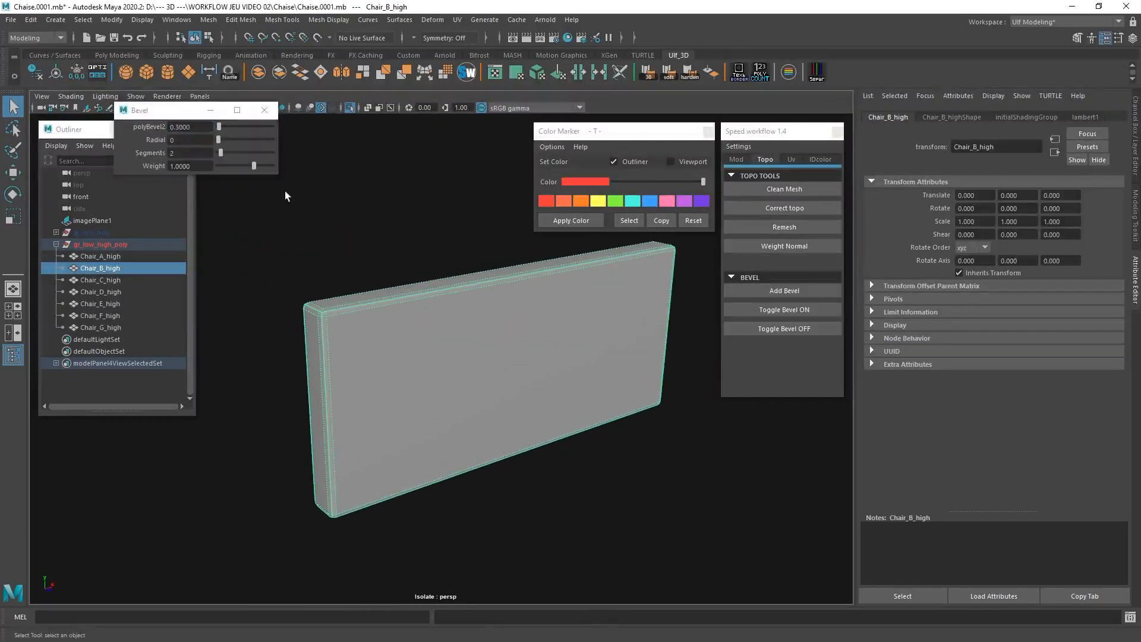
pyautogui.moveTo(268, 188)
pyautogui.keyDown('alt'); pyautogui.mouseDown()
pyautogui.moveTo(341, 198)
pyautogui.moveTo(285, 188)
pyautogui.mouseUp(); pyautogui.keyUp('alt')
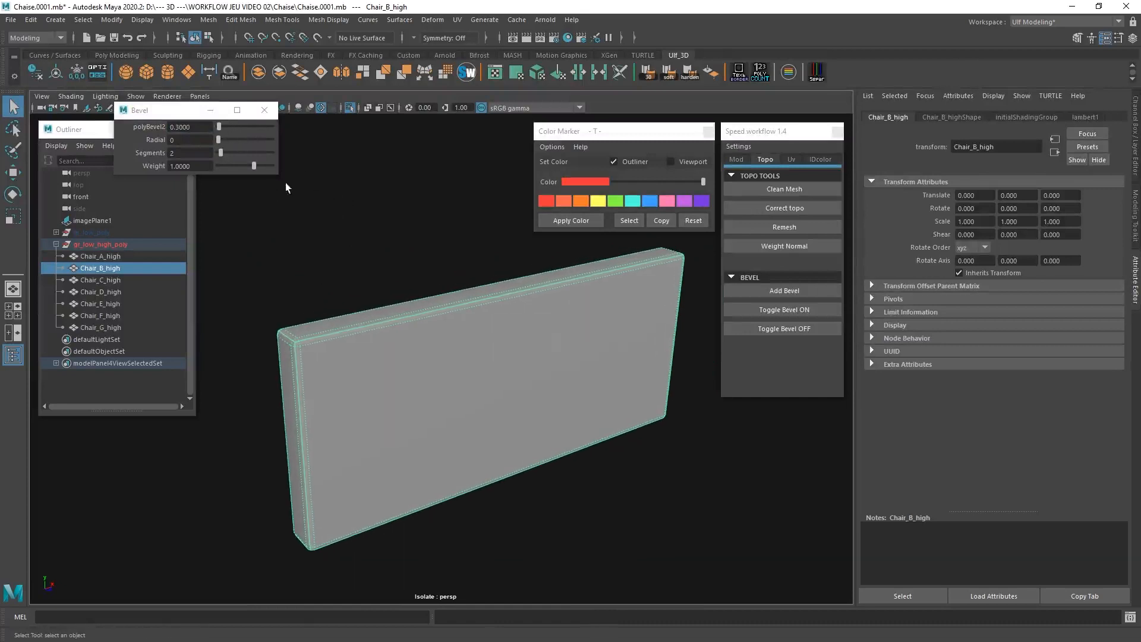
# Set the bevel on the Chair_B_high backrest to 12 segments and check its rounded edges
pyautogui.moveTo(224, 155); pyautogui.dragTo(249, 152)
pyautogui.click(346, 207)
pyautogui.click(402, 365)
pyautogui.scroll(2, 439, 366)
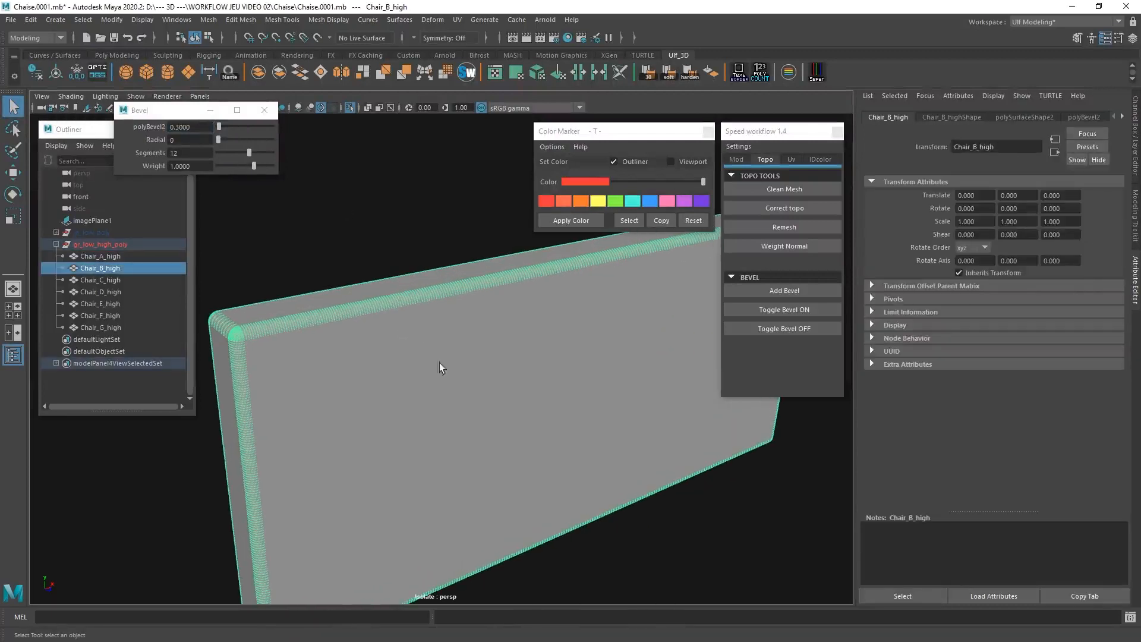
pyautogui.scroll(-2, 349, 224)
# Bring the other chair parts back into view and examine how the beveled backrest meets the uprights
pyautogui.click(350, 107)
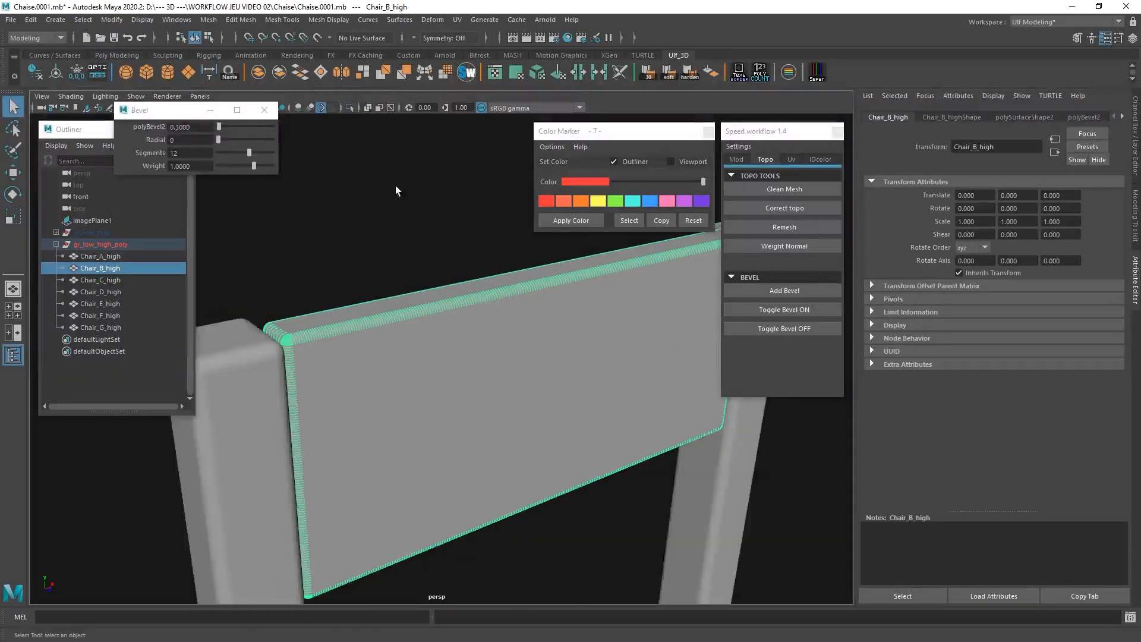
pyautogui.keyDown('alt'); pyautogui.moveTo(397, 190); pyautogui.dragTo(412, 233); pyautogui.keyUp('alt')
pyautogui.scroll(-2, 452, 244)
pyautogui.click(494, 252)
pyautogui.keyDown('alt'); pyautogui.moveTo(494, 252); pyautogui.dragTo(433, 262); pyautogui.keyUp('alt')
pyautogui.scroll(3, 441, 309)
pyautogui.keyDown('alt'); pyautogui.moveTo(441, 309); pyautogui.dragTo(649, 364); pyautogui.keyUp('alt')
pyautogui.click(526, 387)
pyautogui.keyDown('alt'); pyautogui.moveTo(526, 387); pyautogui.dragTo(500, 358); pyautogui.keyUp('alt')
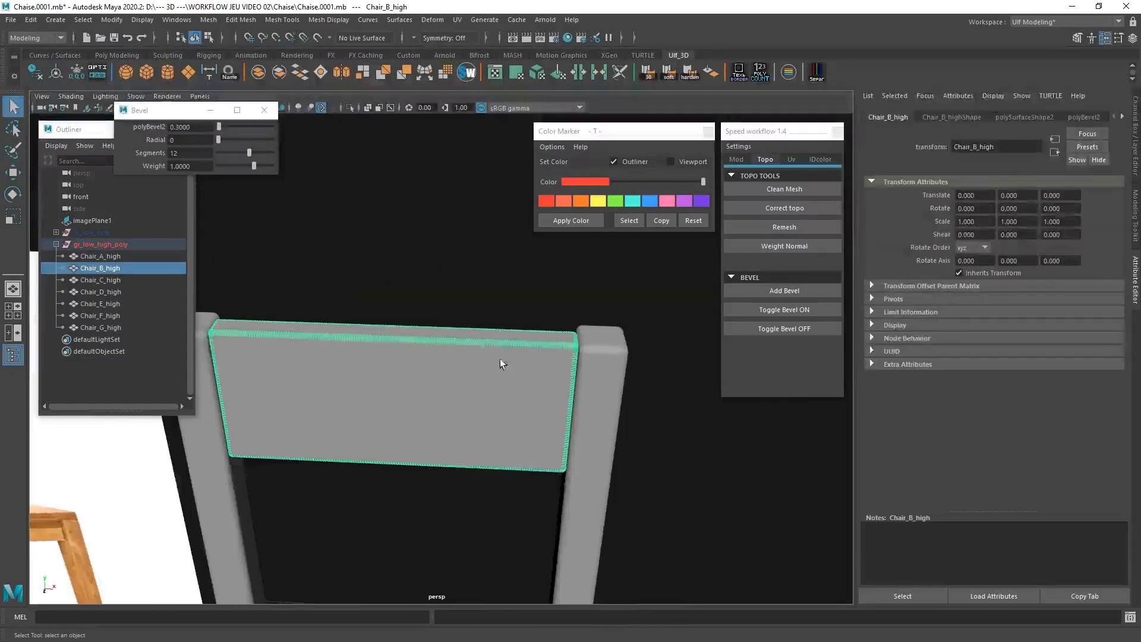
# Toggle the bevels off and on twice with the Chair_A_high uprights selected to compare both versions
pyautogui.click(614, 360)
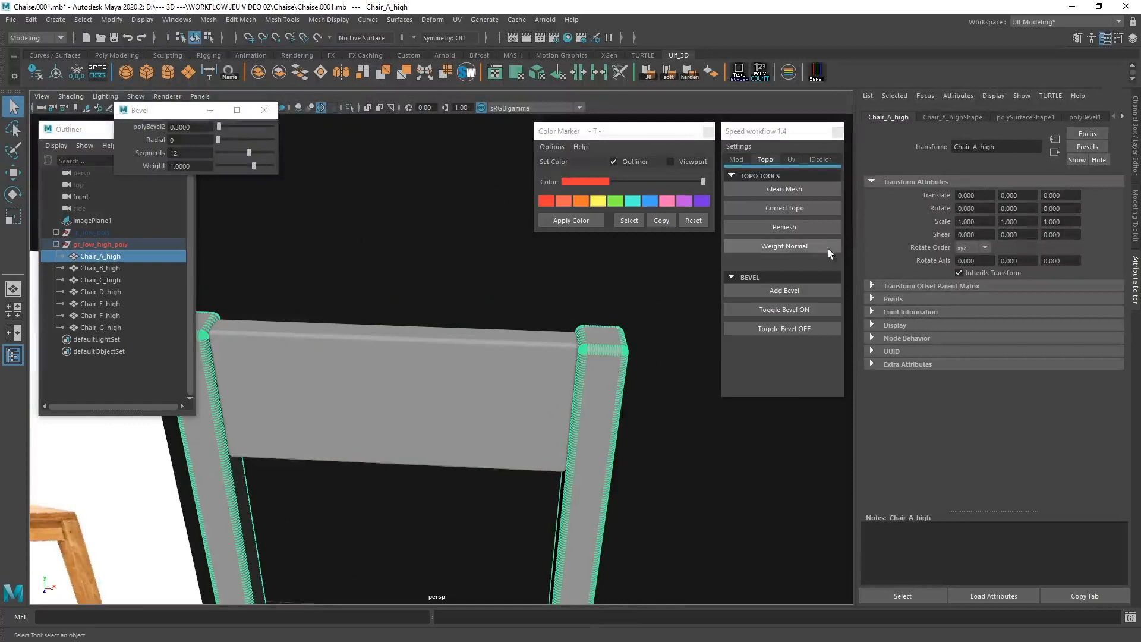
pyautogui.click(808, 331)
pyautogui.click(802, 312)
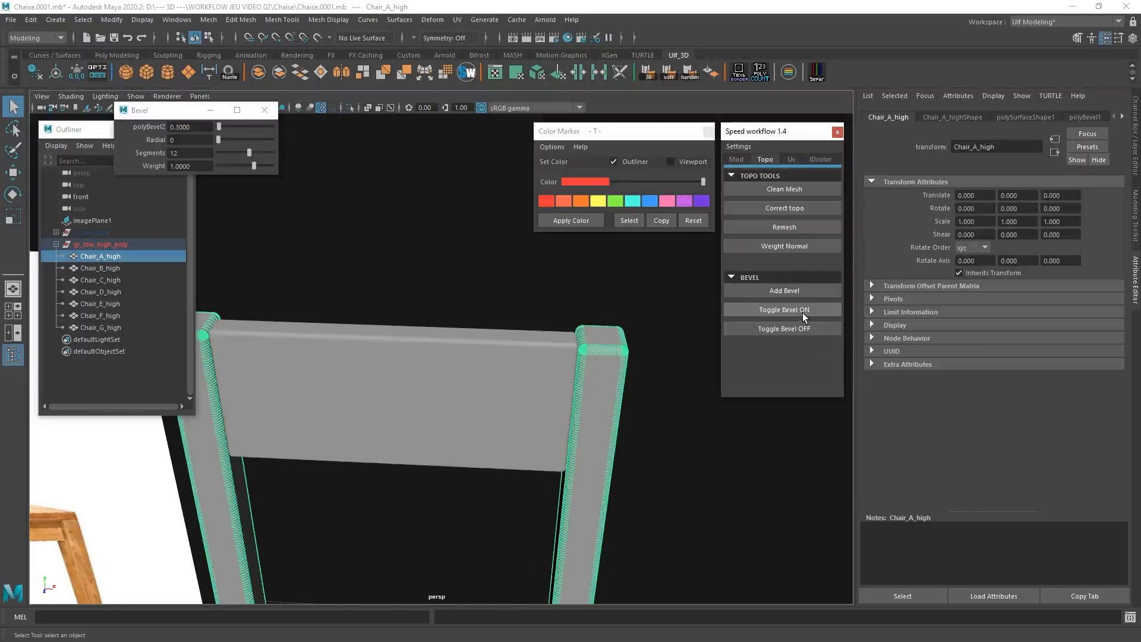
pyautogui.click(794, 331)
pyautogui.click(802, 315)
# Inspect the beveled chair back, then reselect the Chair_A_high uprights and show their inputs in the Channel Box
pyautogui.click(605, 291)
pyautogui.keyDown('alt'); pyautogui.moveTo(605, 291); pyautogui.dragTo(554, 324); pyautogui.keyUp('alt')
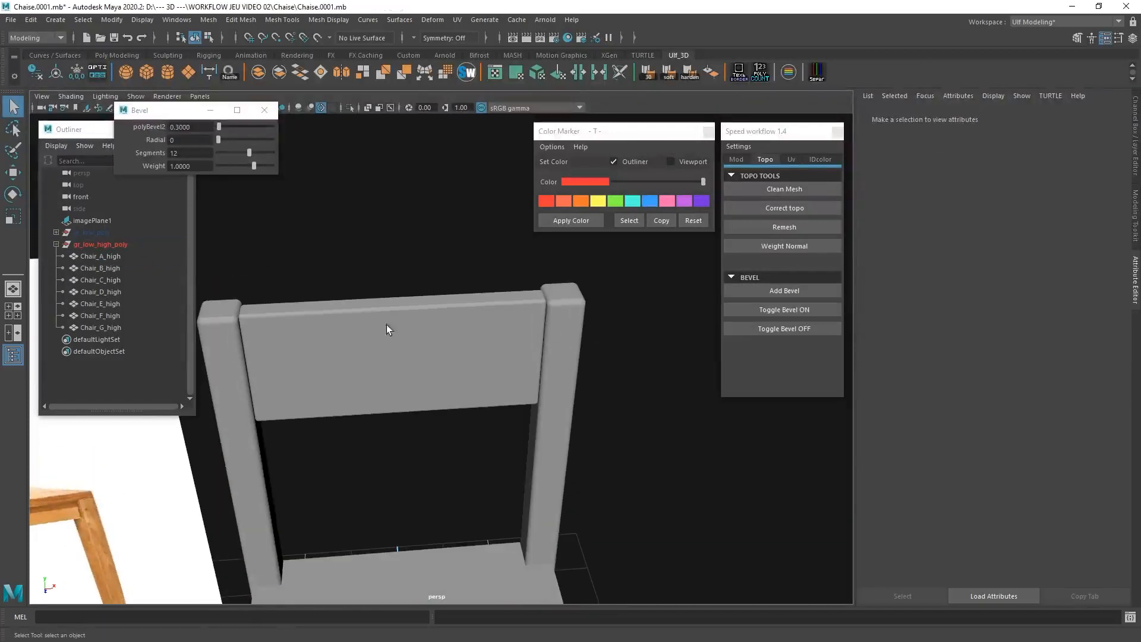
pyautogui.keyDown('alt'); pyautogui.moveTo(387, 326); pyautogui.dragTo(428, 311); pyautogui.keyUp('alt')
pyautogui.keyDown('alt'); pyautogui.moveTo(594, 331); pyautogui.dragTo(537, 332); pyautogui.keyUp('alt')
pyautogui.click(481, 334)
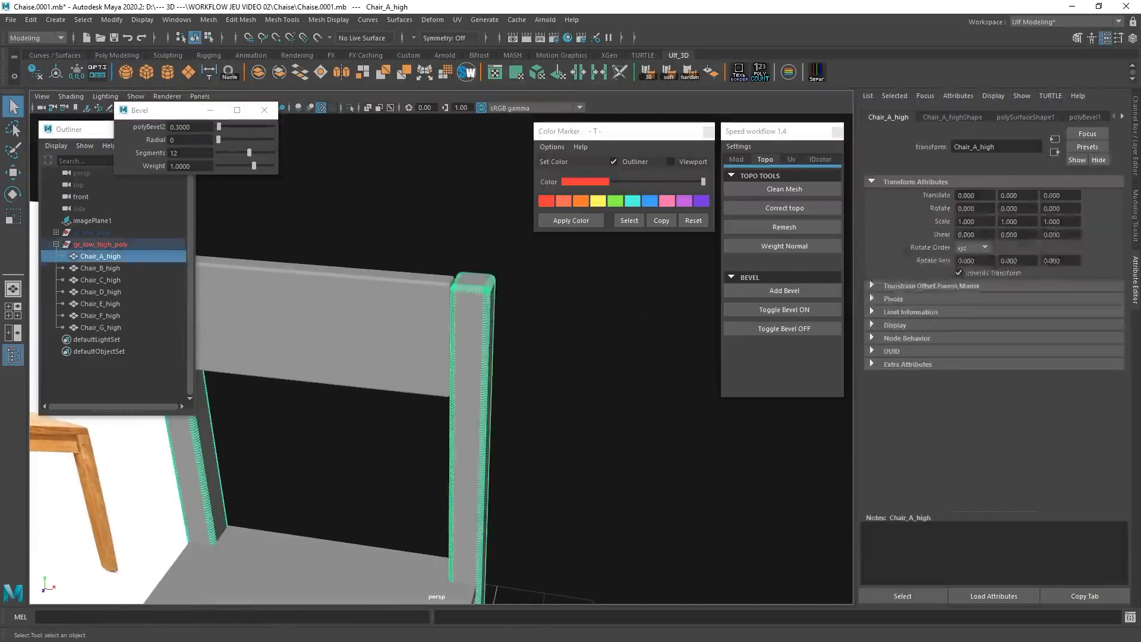
pyautogui.click(1132, 37)
pyautogui.keyDown('alt'); pyautogui.moveTo(446, 350); pyautogui.dragTo(474, 342); pyautogui.keyUp('alt')
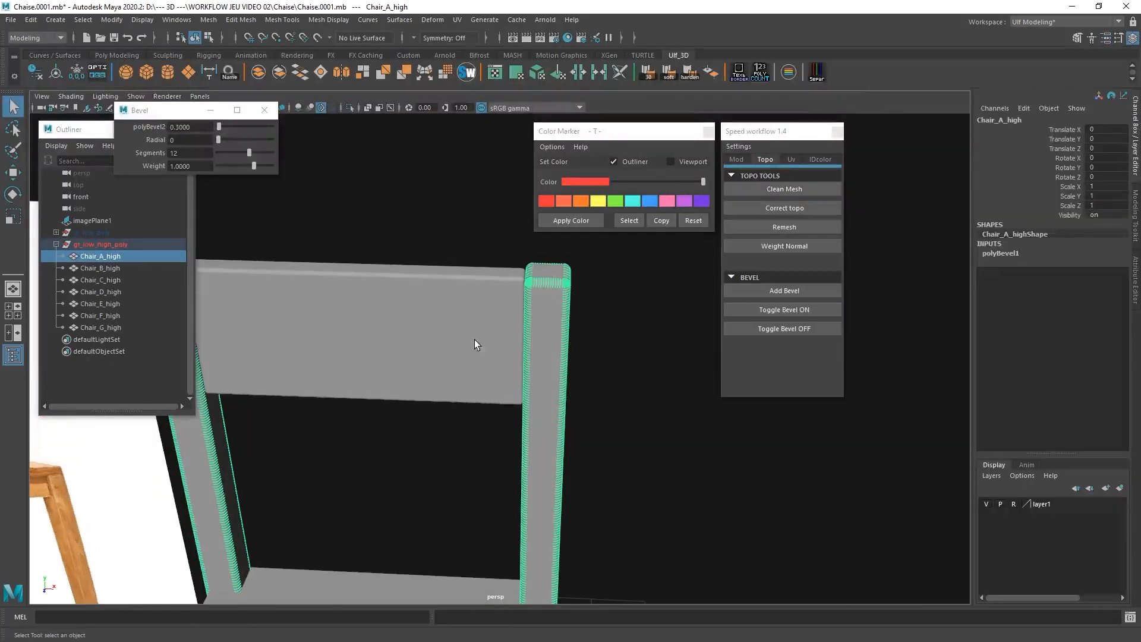
# Delete the construction history of the Chair_A_high uprights and reselect them
pyautogui.click(601, 354)
pyautogui.hotkey('ctrl', 'z')
pyautogui.hotkey('alt', 'shift', 'd')
pyautogui.click(629, 310)
pyautogui.click(554, 334)
# Test Toggle Bevel OFF and ON with the history-free Chair_A_high uprights, viewing the upper corner up close
pyautogui.click(811, 326)
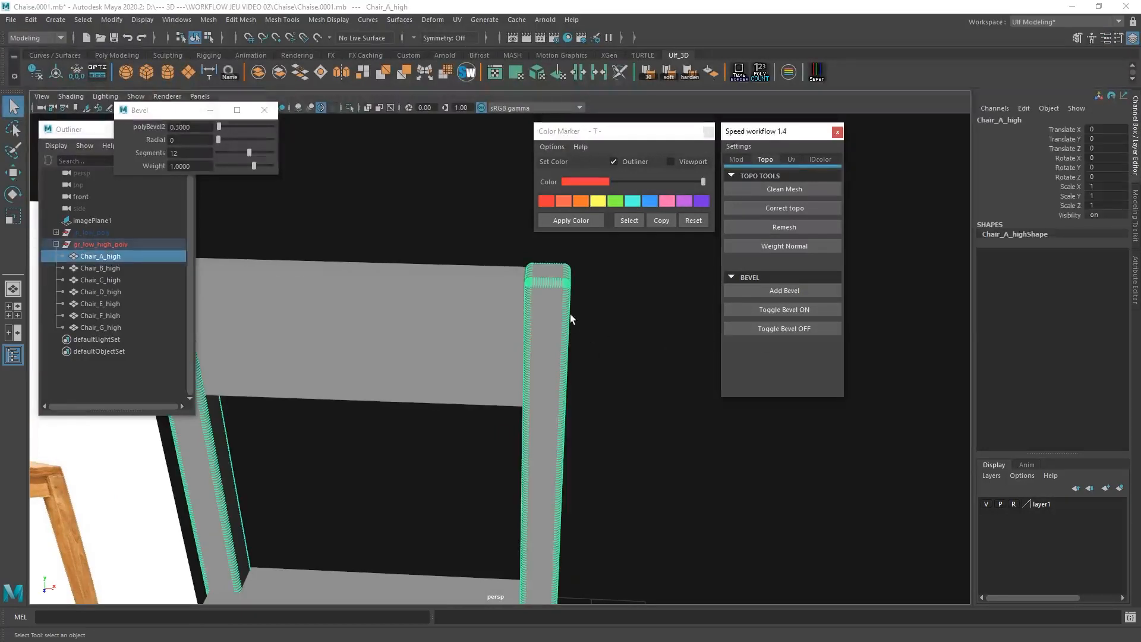
pyautogui.keyDown('alt'); pyautogui.moveTo(570, 314); pyautogui.dragTo(575, 306); pyautogui.keyUp('alt')
pyautogui.keyDown('alt'); pyautogui.moveTo(575, 307); pyautogui.dragTo(585, 493, button='right'); pyautogui.keyUp('alt')
pyautogui.click(623, 282)
pyautogui.click(569, 277)
pyautogui.click(797, 310)
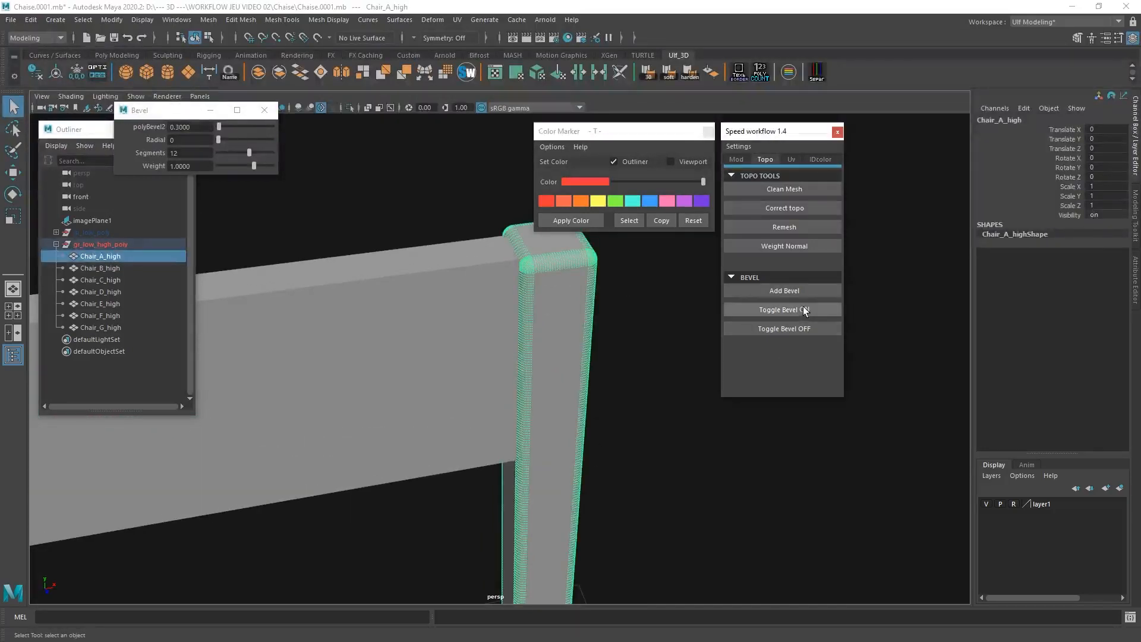
pyautogui.click(795, 309)
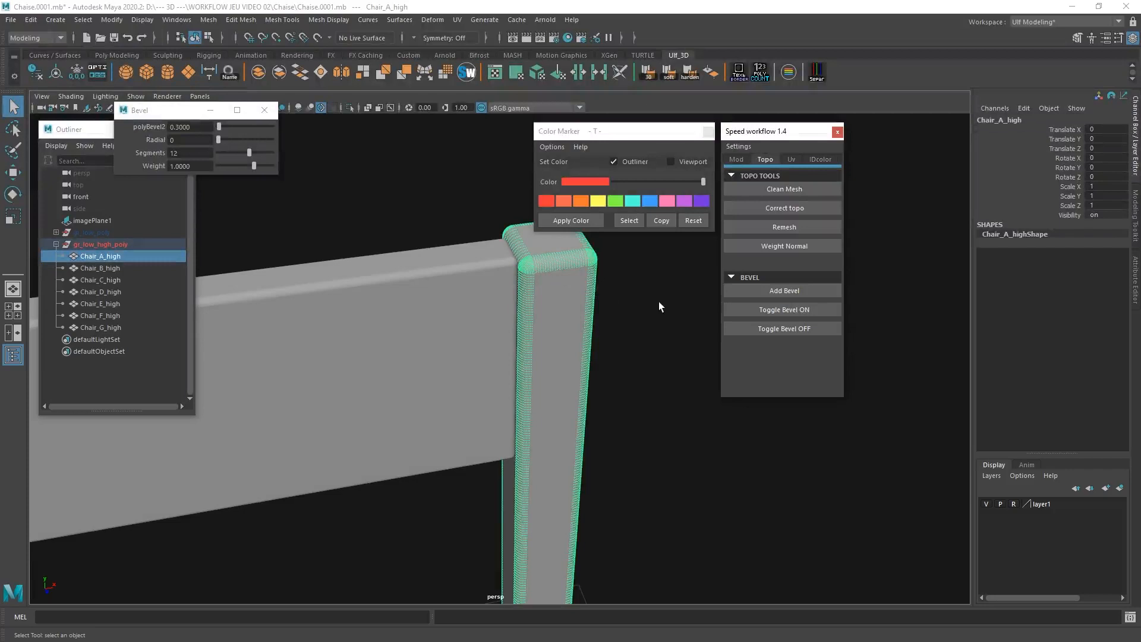
# Undo back past the history deletion on the Chair_A_high uprights
pyautogui.hotkey('ctrl', 'z')
pyautogui.hotkey('ctrl', 'z')
pyautogui.hotkey('ctrl', 'z')
pyautogui.hotkey('ctrl', 'z')
pyautogui.hotkey('ctrl', 'z')
pyautogui.hotkey('ctrl', 'z')
pyautogui.hotkey('ctrl', 'z')
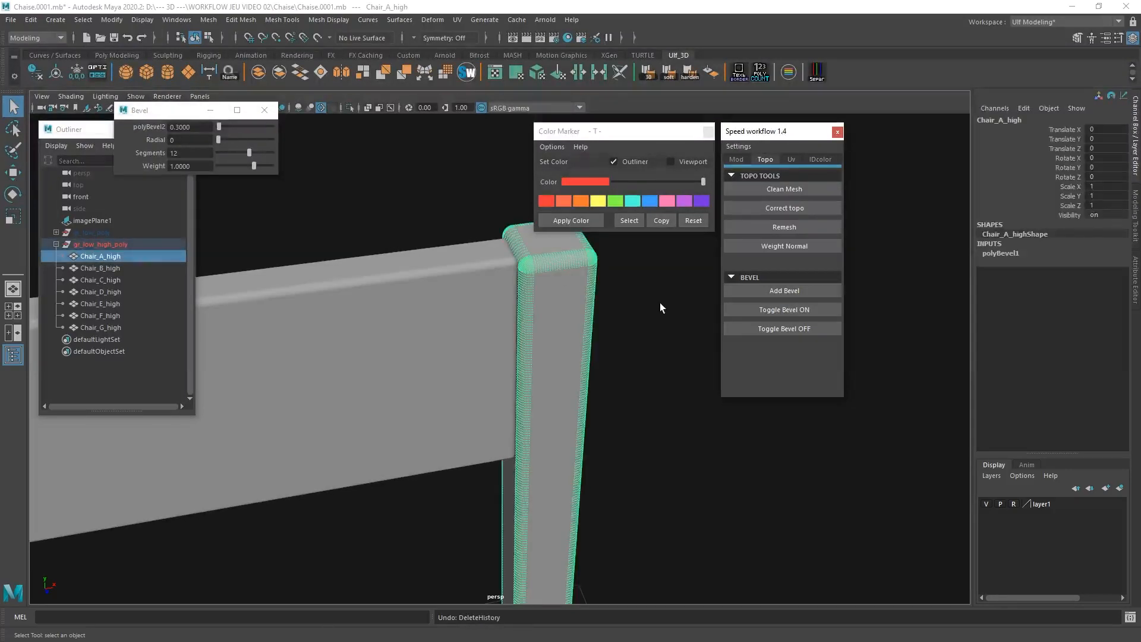
# Toggle the restored Chair_A_high bevel off and back on, then clear the selection
pyautogui.click(794, 327)
pyautogui.click(802, 310)
pyautogui.scroll(-2, 596, 370)
pyautogui.click(618, 367)
# Isolate the seat, Chair_C_high, and frame its notched corner up close
pyautogui.scroll(-5, 618, 367)
pyautogui.keyDown('alt'); pyautogui.moveTo(618, 367); pyautogui.dragTo(578, 274, button='middle'); pyautogui.keyUp('alt')
pyautogui.keyDown('alt'); pyautogui.moveTo(579, 274); pyautogui.dragTo(470, 292); pyautogui.keyUp('alt')
pyautogui.scroll(1, 501, 414)
pyautogui.click(438, 408)
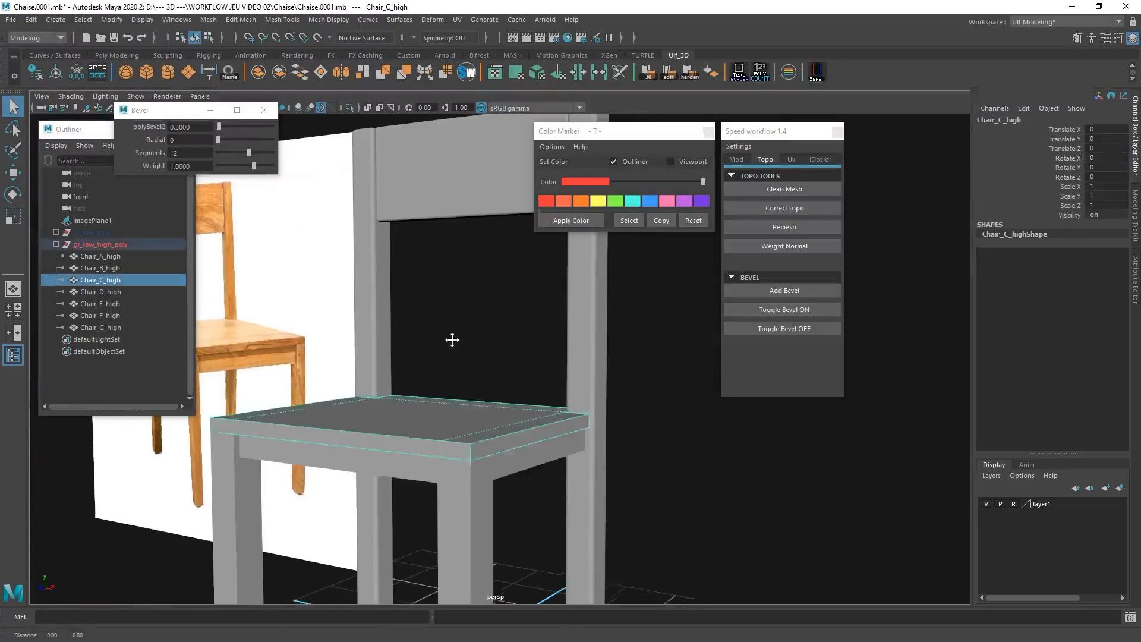
pyautogui.keyDown('alt'); pyautogui.moveTo(451, 340); pyautogui.dragTo(389, 374); pyautogui.keyUp('alt')
pyautogui.keyDown('alt'); pyautogui.moveTo(370, 375); pyautogui.dragTo(376, 321, button='middle'); pyautogui.keyUp('alt')
pyautogui.click(351, 108)
pyautogui.keyDown('alt'); pyautogui.moveTo(349, 292); pyautogui.dragTo(420, 350); pyautogui.keyUp('alt')
pyautogui.keyDown('alt'); pyautogui.moveTo(421, 350); pyautogui.dragTo(357, 252, button='middle'); pyautogui.keyUp('alt')
pyautogui.keyDown('alt'); pyautogui.moveTo(356, 252); pyautogui.dragTo(434, 426, button='right'); pyautogui.keyUp('alt')
pyautogui.keyDown('alt'); pyautogui.moveTo(434, 426); pyautogui.dragTo(446, 342); pyautogui.keyUp('alt')
# Add a bevel to the isolated Chair_C_high seat and set it to 12 segments
pyautogui.click(782, 294)
pyautogui.keyDown('alt'); pyautogui.moveTo(379, 284); pyautogui.dragTo(423, 380, button='right'); pyautogui.keyUp('alt')
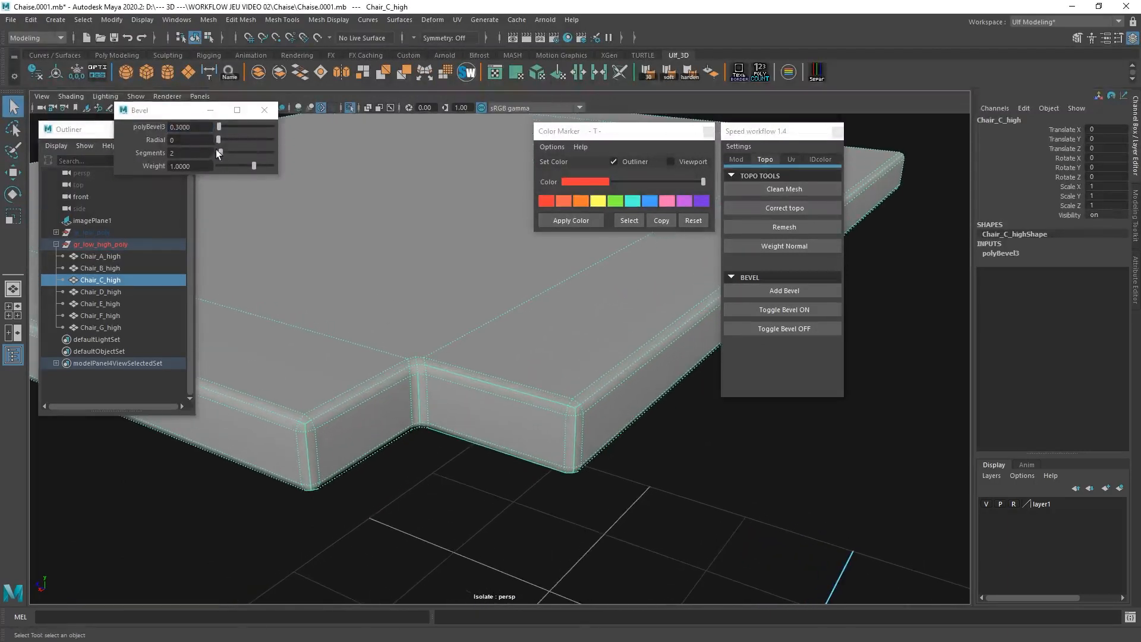
pyautogui.moveTo(220, 152); pyautogui.dragTo(244, 152)
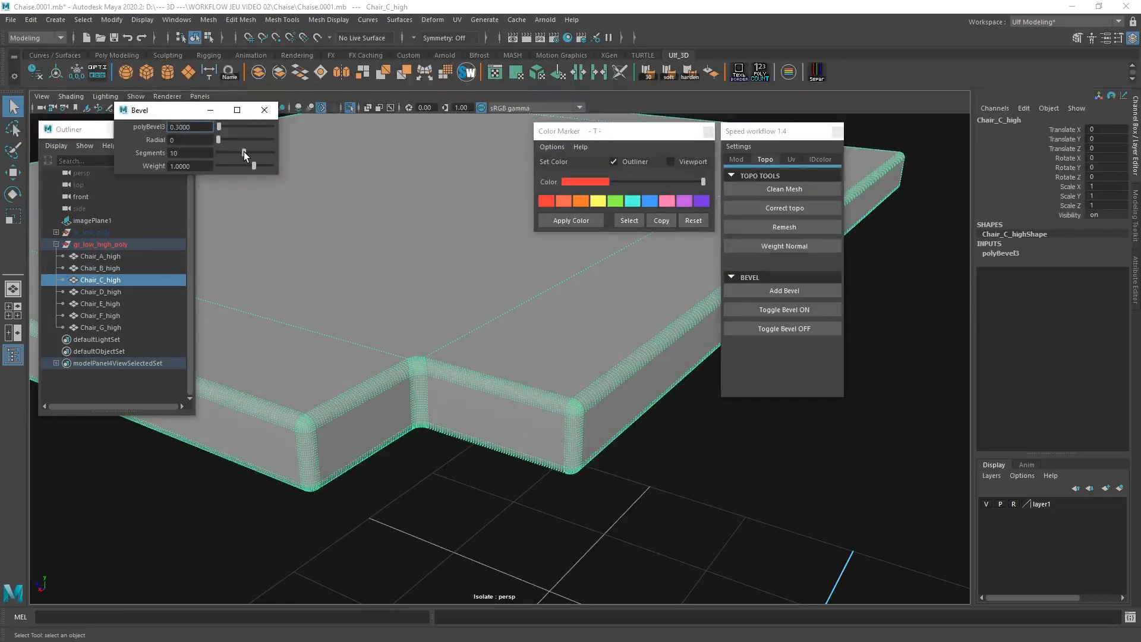
pyautogui.click(483, 340)
pyautogui.click(473, 476)
# Examine the bevel topology around the notched corners of the Chair_C_high seat
pyautogui.scroll(-5, 468, 484)
pyautogui.keyDown('alt'); pyautogui.moveTo(466, 488); pyautogui.dragTo(508, 311); pyautogui.keyUp('alt')
pyautogui.keyDown('alt'); pyautogui.moveTo(508, 310); pyautogui.dragTo(585, 547, button='right'); pyautogui.keyUp('alt')
pyautogui.keyDown('alt'); pyautogui.moveTo(363, 190); pyautogui.dragTo(387, 426, button='middle'); pyautogui.keyUp('alt')
pyautogui.scroll(-3, 380, 285)
pyautogui.keyDown('alt'); pyautogui.moveTo(412, 403); pyautogui.dragTo(475, 341); pyautogui.keyUp('alt')
pyautogui.keyDown('alt'); pyautogui.moveTo(476, 342); pyautogui.dragTo(533, 417, button='right'); pyautogui.keyUp('alt')
pyautogui.click(418, 316)
pyautogui.keyDown('alt'); pyautogui.moveTo(416, 315); pyautogui.dragTo(433, 302, button='middle'); pyautogui.keyUp('alt')
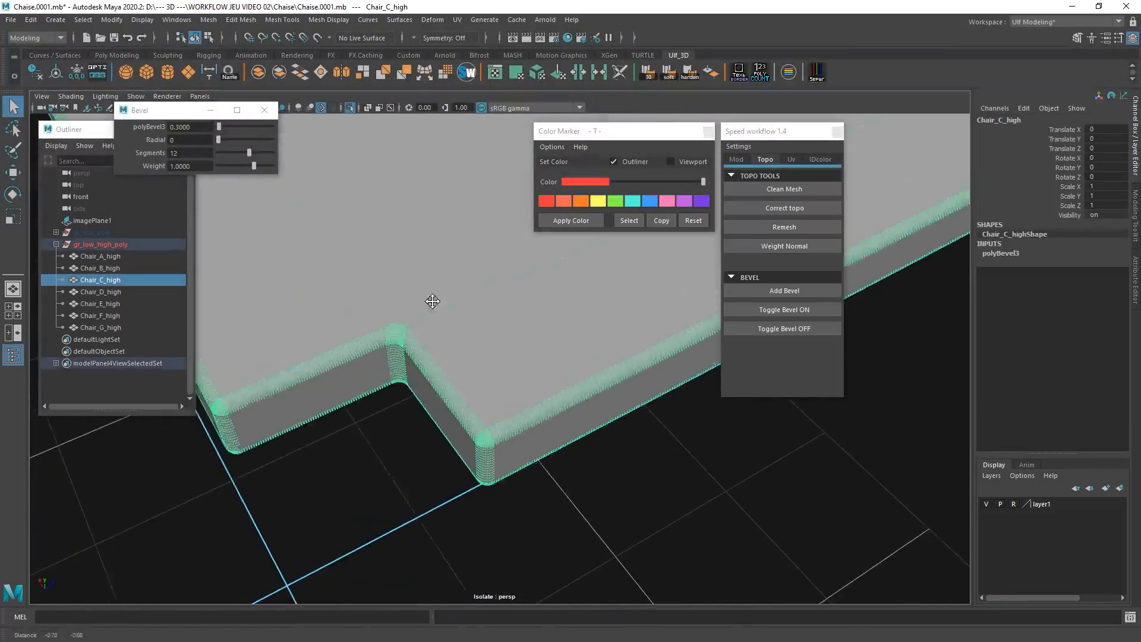
pyautogui.scroll(4, 439, 333)
pyautogui.keyDown('alt'); pyautogui.moveTo(298, 283); pyautogui.dragTo(419, 326, button='middle'); pyautogui.keyUp('alt')
pyautogui.scroll(-4, 421, 327)
pyautogui.keyDown('alt'); pyautogui.moveTo(462, 340); pyautogui.dragTo(479, 437, button='right'); pyautogui.keyUp('alt')
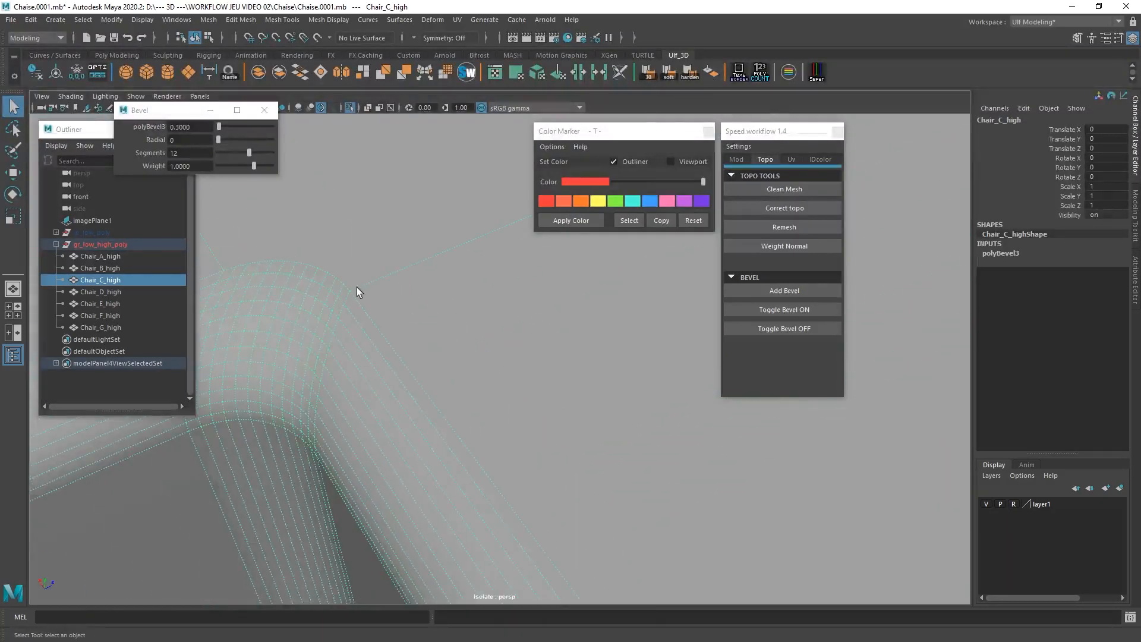
pyautogui.scroll(-5, 358, 286)
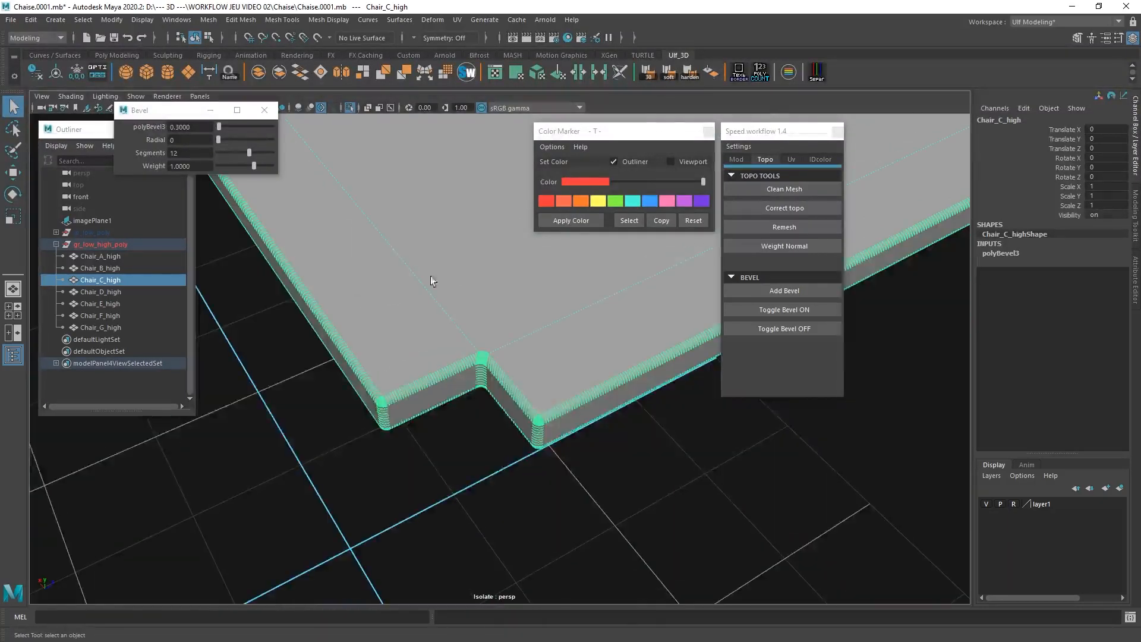
# Check the smoothed preview of the seat's inner notch corner and return the mesh to unsmoothed display
pyautogui.click(485, 471)
pyautogui.keyDown('alt'); pyautogui.moveTo(479, 368); pyautogui.dragTo(504, 337); pyautogui.keyUp('alt')
pyautogui.click(473, 347)
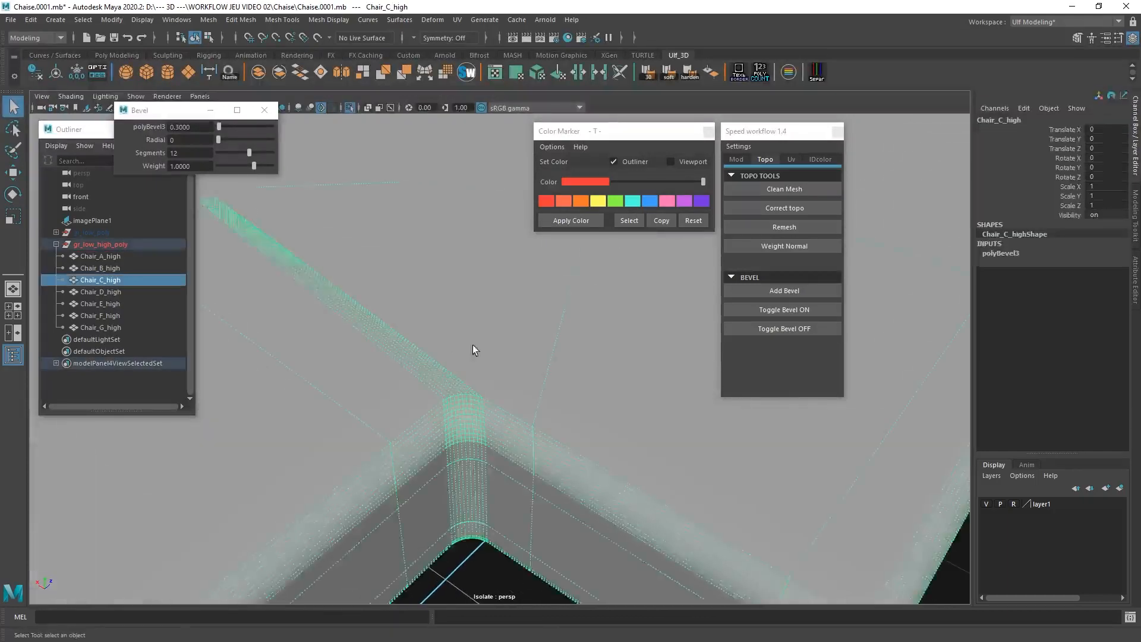
pyautogui.keyDown('alt'); pyautogui.moveTo(483, 326); pyautogui.dragTo(508, 368, button='right'); pyautogui.keyUp('alt')
pyautogui.press('1')
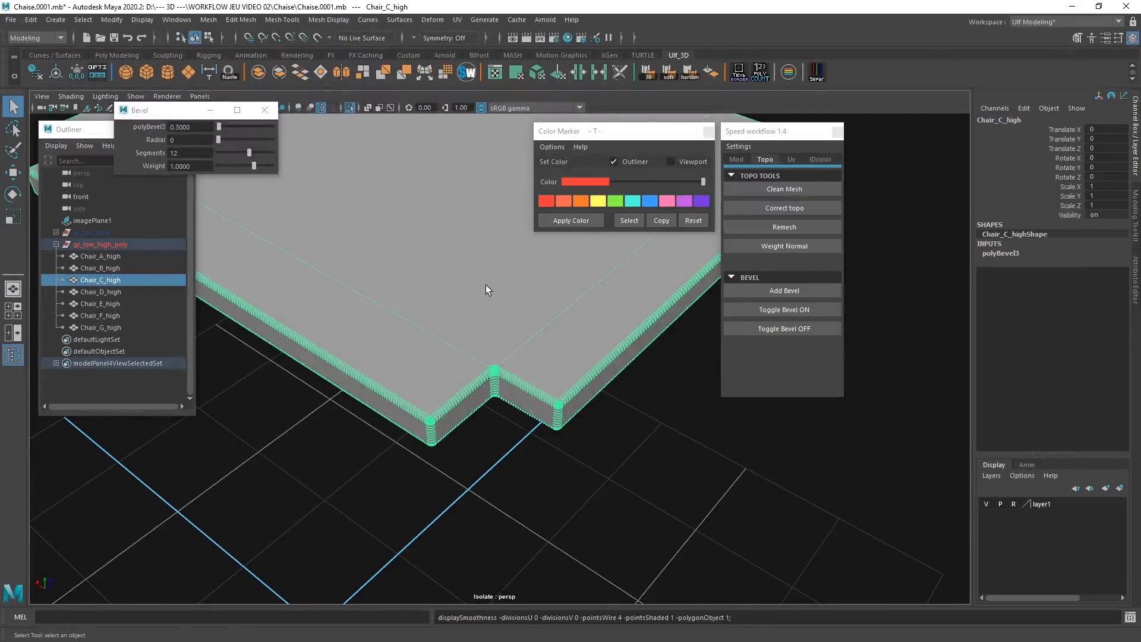
# Examine the seat's notched corner and the edges running from it across the seat from above
pyautogui.keyDown('alt'); pyautogui.moveTo(486, 284); pyautogui.dragTo(494, 288, button='right'); pyautogui.keyUp('alt')
pyautogui.keyDown('alt'); pyautogui.moveTo(494, 287); pyautogui.dragTo(431, 364); pyautogui.keyUp('alt')
pyautogui.keyDown('alt'); pyautogui.moveTo(431, 363); pyautogui.dragTo(437, 339, button='middle'); pyautogui.keyUp('alt')
pyautogui.moveTo(438, 339)
pyautogui.keyDown('alt'); pyautogui.mouseDown()
pyautogui.moveTo(428, 389)
pyautogui.moveTo(438, 387)
pyautogui.moveTo(426, 285)
pyautogui.moveTo(424, 329)
pyautogui.mouseUp(); pyautogui.keyUp('alt')
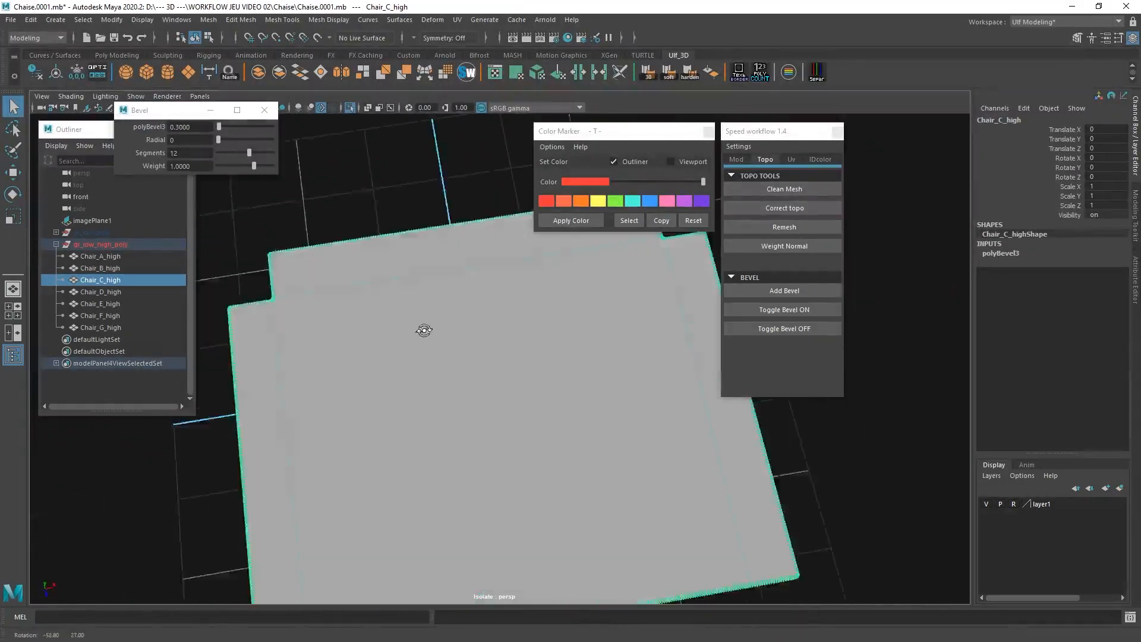
pyautogui.keyDown('alt'); pyautogui.moveTo(423, 330); pyautogui.dragTo(461, 499, button='right'); pyautogui.keyUp('alt')
pyautogui.keyDown('alt'); pyautogui.moveTo(461, 499); pyautogui.dragTo(542, 322, button='middle'); pyautogui.keyUp('alt')
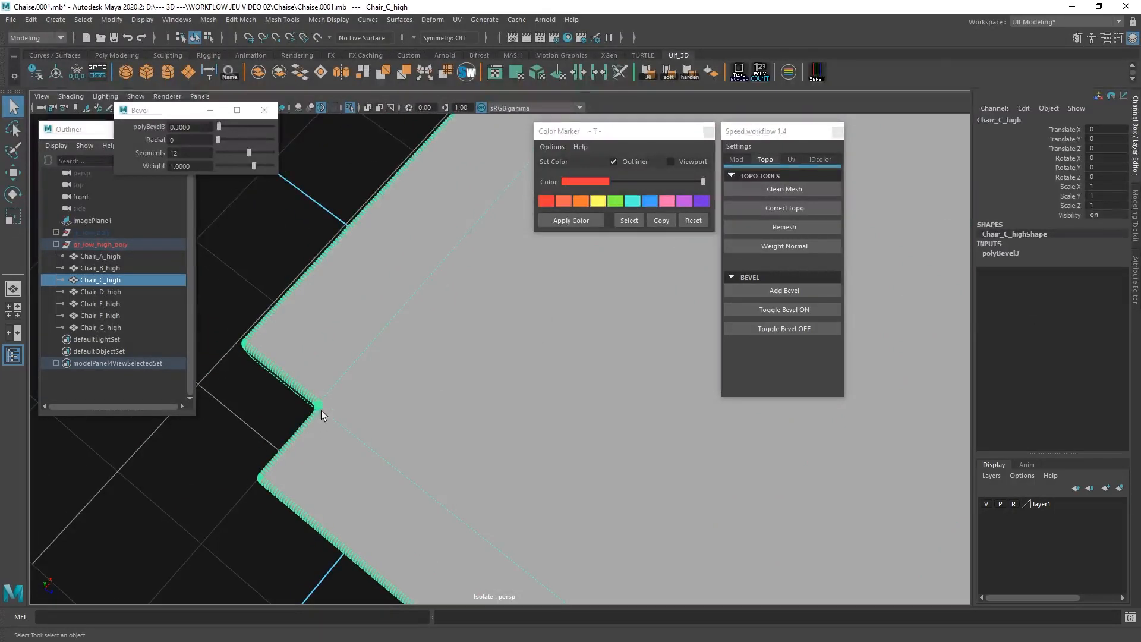
# Inspect the beveled outer corners of the seat and end its isolation to show the whole chair
pyautogui.scroll(-6, 401, 397)
pyautogui.keyDown('alt'); pyautogui.moveTo(401, 397); pyautogui.dragTo(377, 387); pyautogui.keyUp('alt')
pyautogui.keyDown('alt'); pyautogui.moveTo(551, 399); pyautogui.dragTo(351, 376, button='middle'); pyautogui.keyUp('alt')
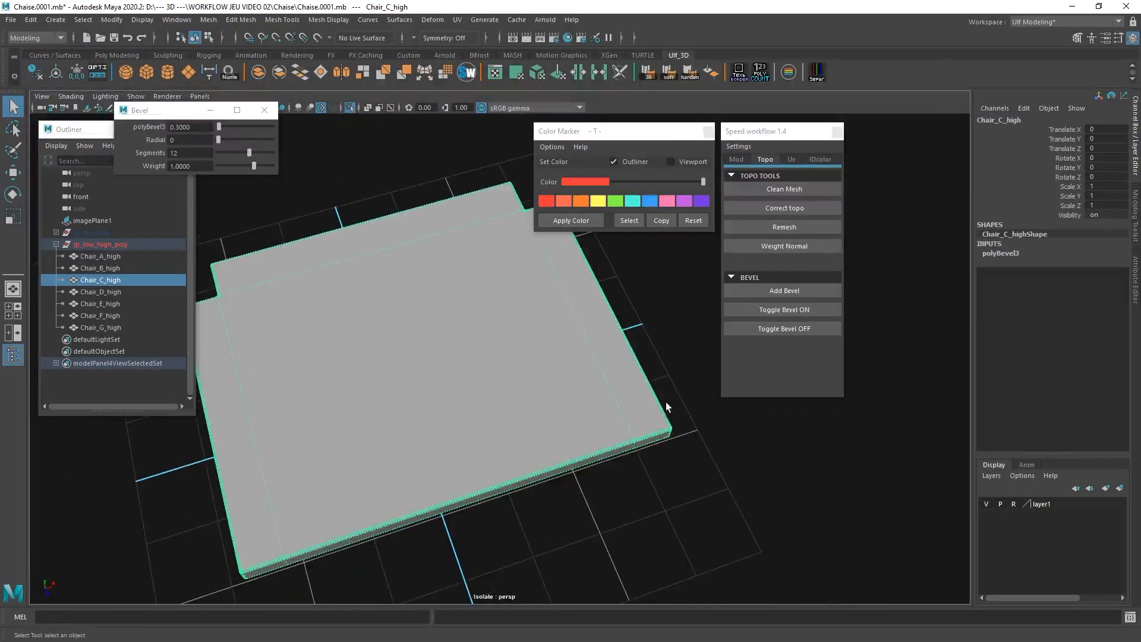
pyautogui.click(667, 404)
pyautogui.keyDown('alt'); pyautogui.moveTo(670, 434); pyautogui.dragTo(557, 384); pyautogui.keyUp('alt')
pyautogui.scroll(5, 486, 401)
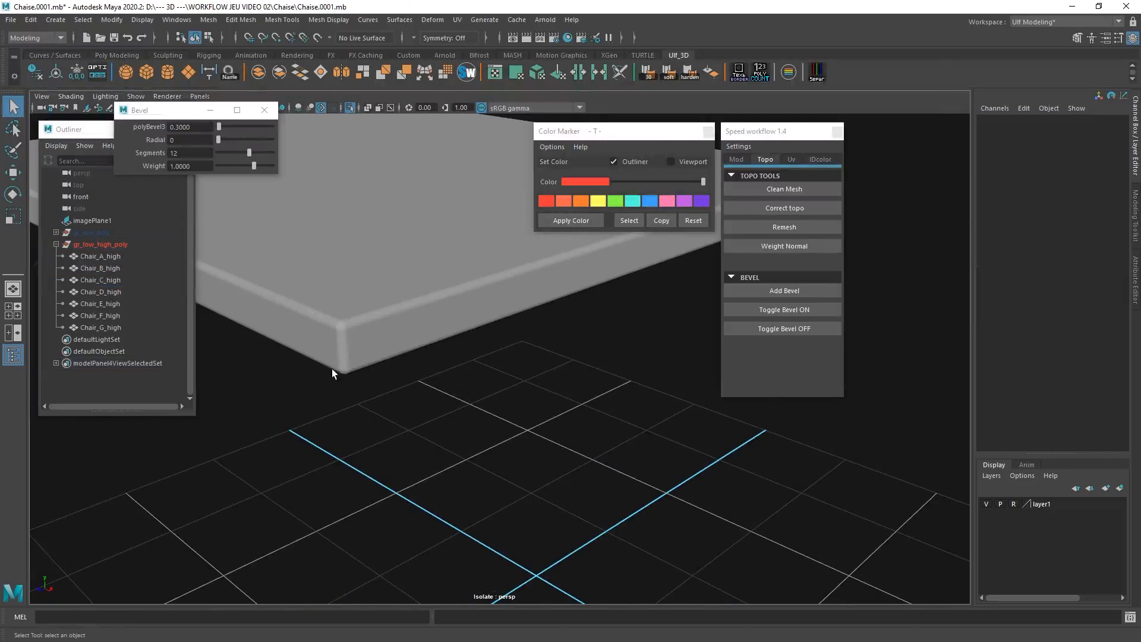
pyautogui.scroll(-5, 358, 334)
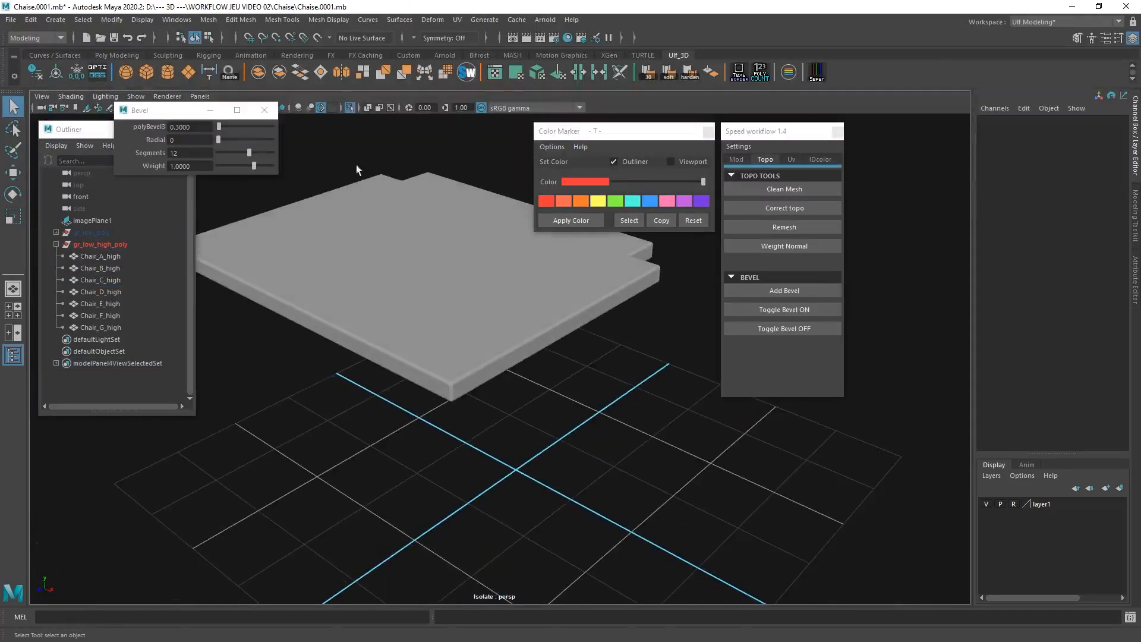
pyautogui.click(349, 108)
pyautogui.scroll(3, 464, 291)
# Try wider bevels on the Chair_C_high seat, increasing the bevel width up to about 2.25
pyautogui.click(457, 290)
pyautogui.scroll(3, 501, 383)
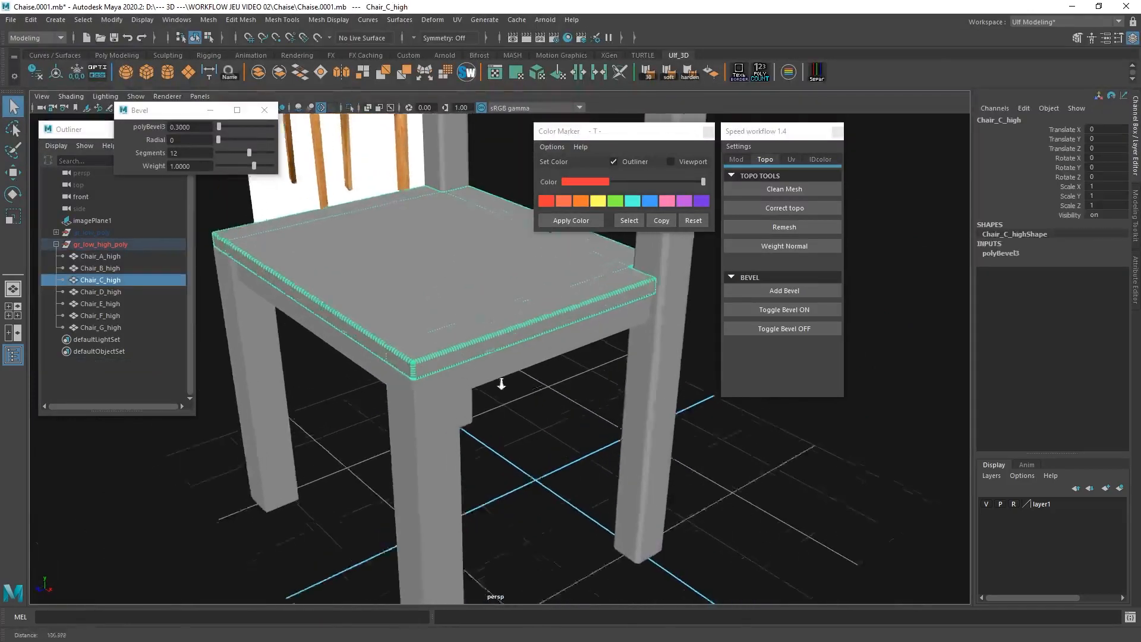
pyautogui.scroll(3, 501, 383)
pyautogui.moveTo(218, 127); pyautogui.dragTo(220, 127)
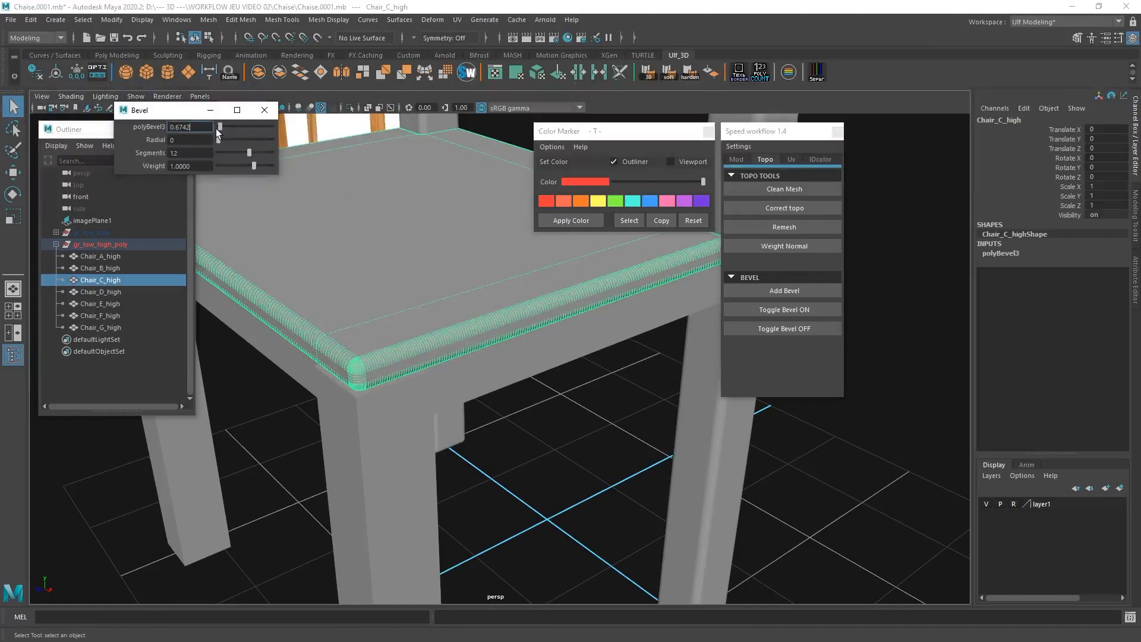
pyautogui.keyDown('alt'); pyautogui.moveTo(348, 200); pyautogui.dragTo(382, 232, button='middle'); pyautogui.keyUp('alt')
pyautogui.moveTo(219, 126); pyautogui.dragTo(226, 129)
pyautogui.click(571, 462)
pyautogui.keyDown('alt'); pyautogui.moveTo(379, 329); pyautogui.dragTo(407, 341); pyautogui.keyUp('alt')
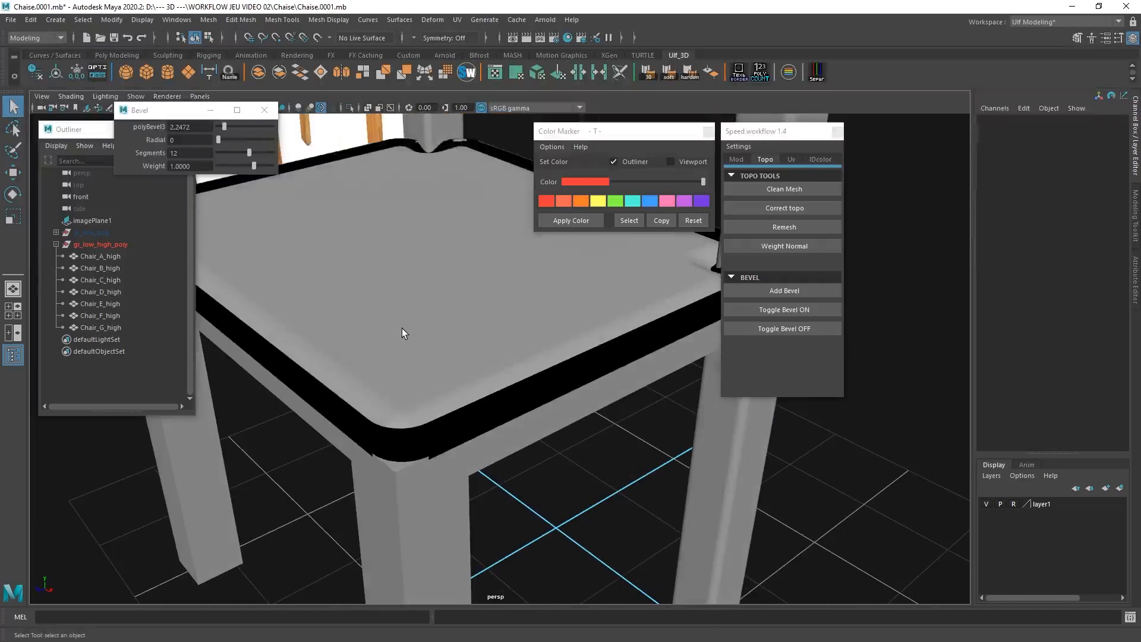
# Set the seat's bevel width to 1 and inspect the rounded corner above the leg
pyautogui.click(401, 328)
pyautogui.click(202, 129)
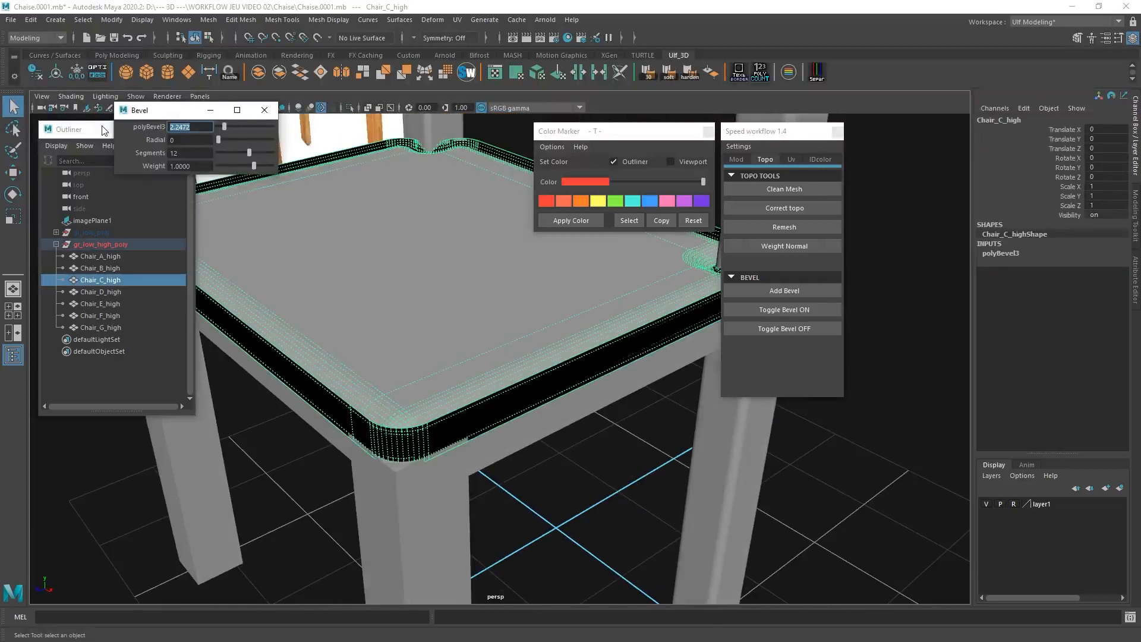
pyautogui.write('1')
pyautogui.press('Return')
pyautogui.keyDown('alt'); pyautogui.moveTo(461, 364); pyautogui.dragTo(389, 196, button='middle'); pyautogui.keyUp('alt')
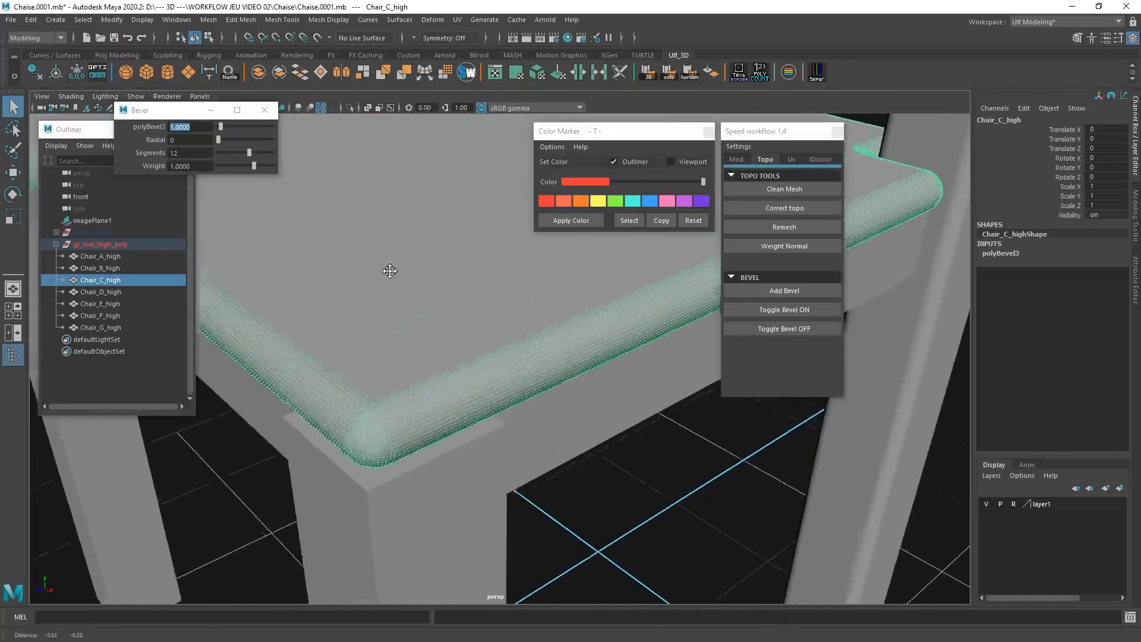
pyautogui.scroll(6, 415, 367)
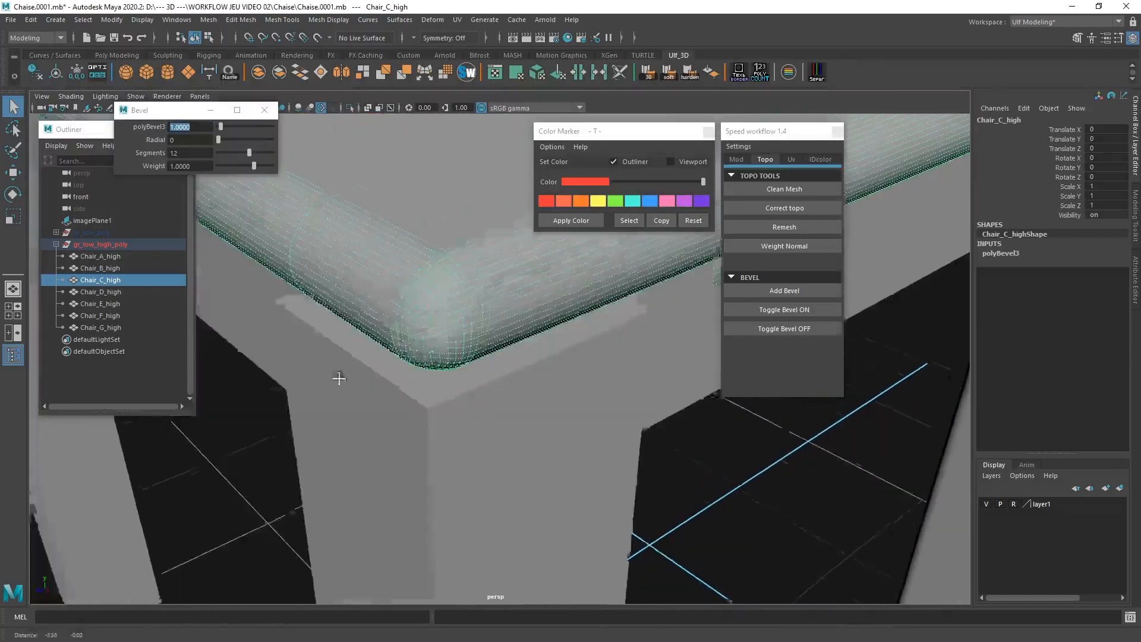
pyautogui.scroll(1, 339, 378)
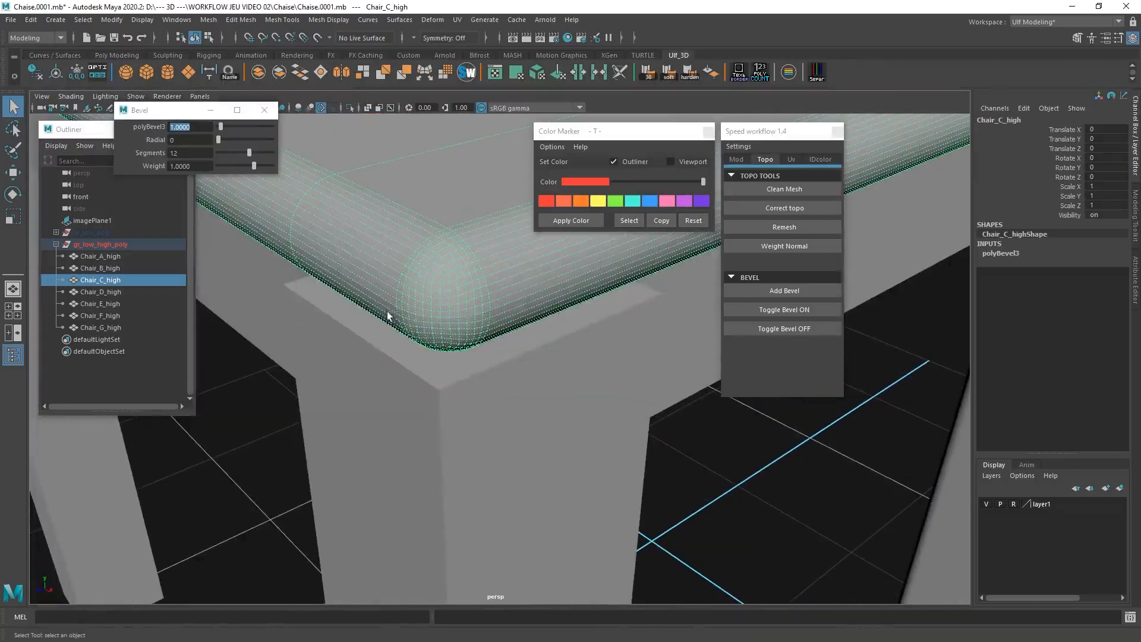
pyautogui.scroll(1, 421, 315)
# Reduce the seat's bevel width to 0.5 and check the corner with the seat deselected
pyautogui.click(217, 128)
pyautogui.doubleClick(190, 126)
pyautogui.write('0.5')
pyautogui.press('Return')
pyautogui.scroll(-5, 443, 315)
pyautogui.click(618, 493)
pyautogui.keyDown('alt'); pyautogui.moveTo(618, 492); pyautogui.dragTo(483, 429); pyautogui.keyUp('alt')
pyautogui.keyDown('alt'); pyautogui.moveTo(270, 337); pyautogui.dragTo(374, 367); pyautogui.keyUp('alt')
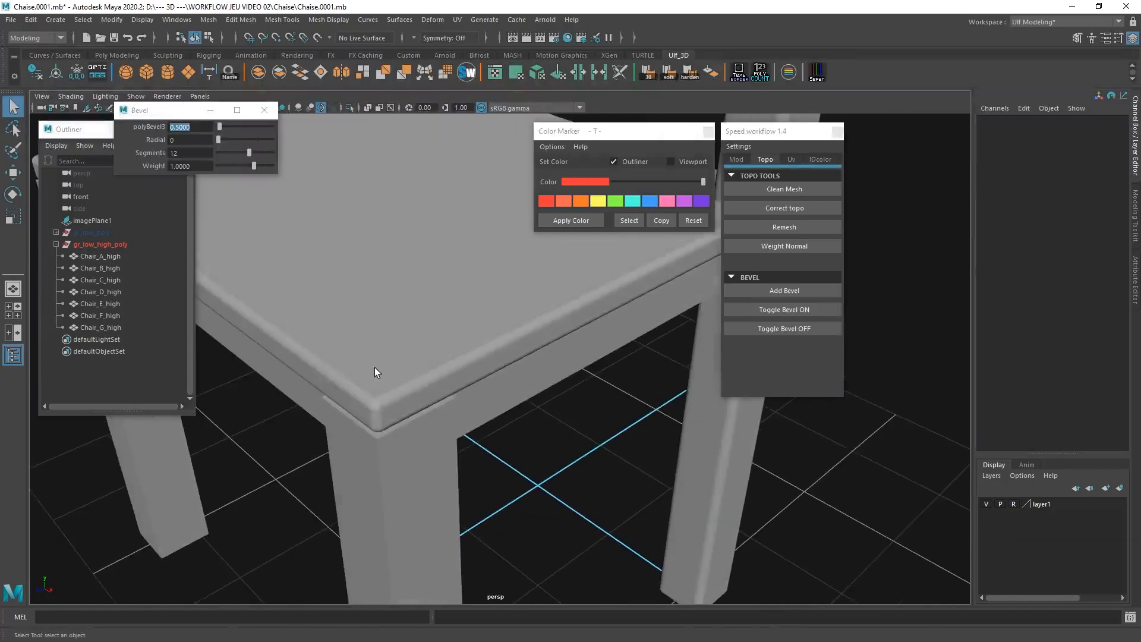
# Compare the beveled seat edges with the wooden seat in the reference image
pyautogui.click(376, 368)
pyautogui.scroll(-1, 475, 404)
pyautogui.click(489, 410)
pyautogui.scroll(-4, 535, 433)
pyautogui.keyDown('alt'); pyautogui.moveTo(561, 445); pyautogui.dragTo(486, 435); pyautogui.keyUp('alt')
pyautogui.scroll(3, 486, 435)
pyautogui.keyDown('alt'); pyautogui.moveTo(422, 410); pyautogui.dragTo(460, 408); pyautogui.keyUp('alt')
pyautogui.keyDown('alt'); pyautogui.moveTo(345, 300); pyautogui.dragTo(309, 309); pyautogui.keyUp('alt')
pyautogui.scroll(-5, 390, 316)
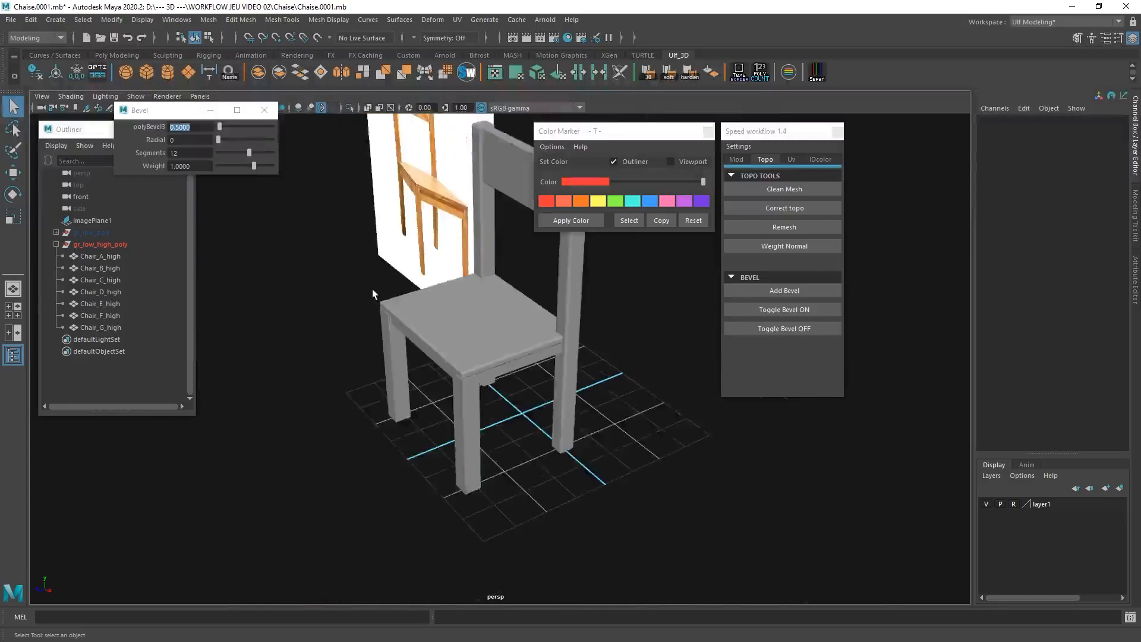
pyautogui.keyDown('alt'); pyautogui.moveTo(372, 288); pyautogui.dragTo(475, 303); pyautogui.keyUp('alt')
pyautogui.keyDown('alt'); pyautogui.moveTo(475, 303); pyautogui.dragTo(522, 315, button='middle'); pyautogui.keyUp('alt')
pyautogui.scroll(4, 473, 426)
pyautogui.keyDown('alt'); pyautogui.moveTo(473, 426); pyautogui.dragTo(588, 380, button='middle'); pyautogui.keyUp('alt')
pyautogui.scroll(3, 509, 431)
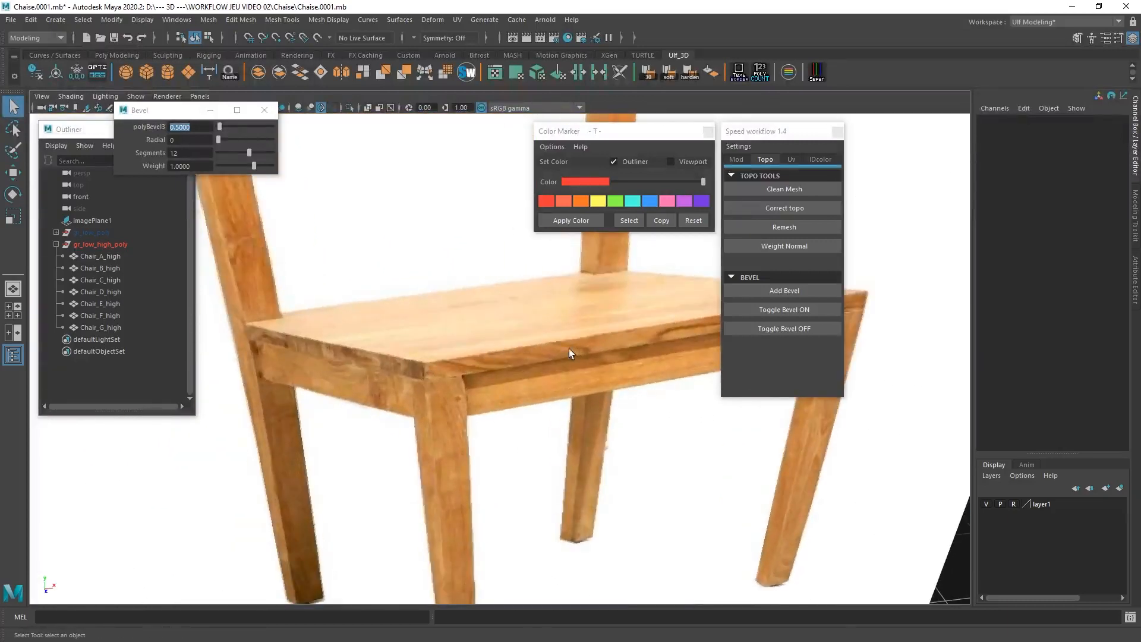
pyautogui.scroll(-9, 547, 361)
pyautogui.keyDown('alt'); pyautogui.moveTo(545, 363); pyautogui.dragTo(434, 352); pyautogui.keyUp('alt')
pyautogui.scroll(4, 543, 448)
pyautogui.keyDown('alt'); pyautogui.moveTo(544, 448); pyautogui.dragTo(497, 482); pyautogui.keyUp('alt')
pyautogui.scroll(4, 319, 443)
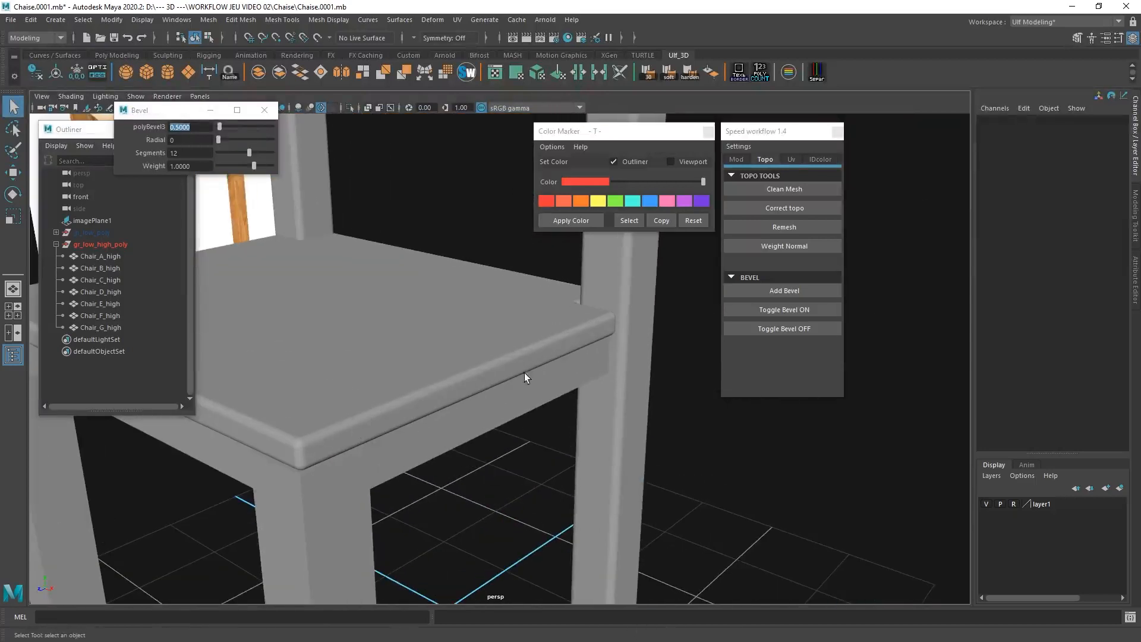
# Set the Chair_C_high bevel width to 0.4 and check the seat edges with it deselected
pyautogui.click(342, 386)
pyautogui.click(200, 128)
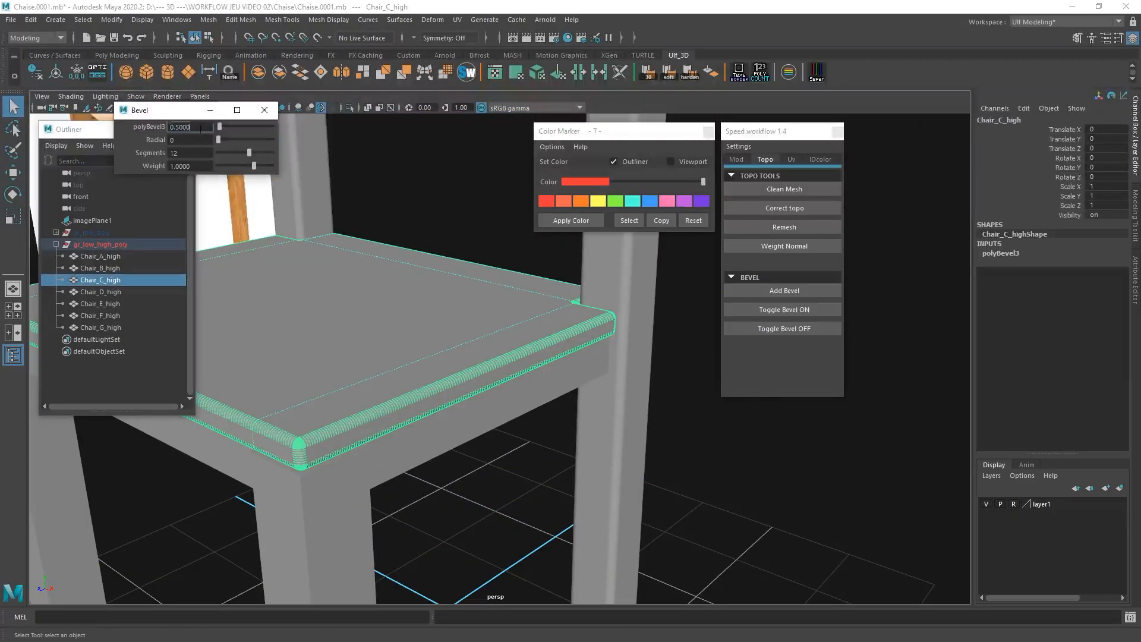
pyautogui.write('0.4')
pyautogui.press('Return')
pyautogui.click(429, 295)
pyautogui.keyDown('alt'); pyautogui.moveTo(441, 311); pyautogui.dragTo(457, 290, button='middle'); pyautogui.keyUp('alt')
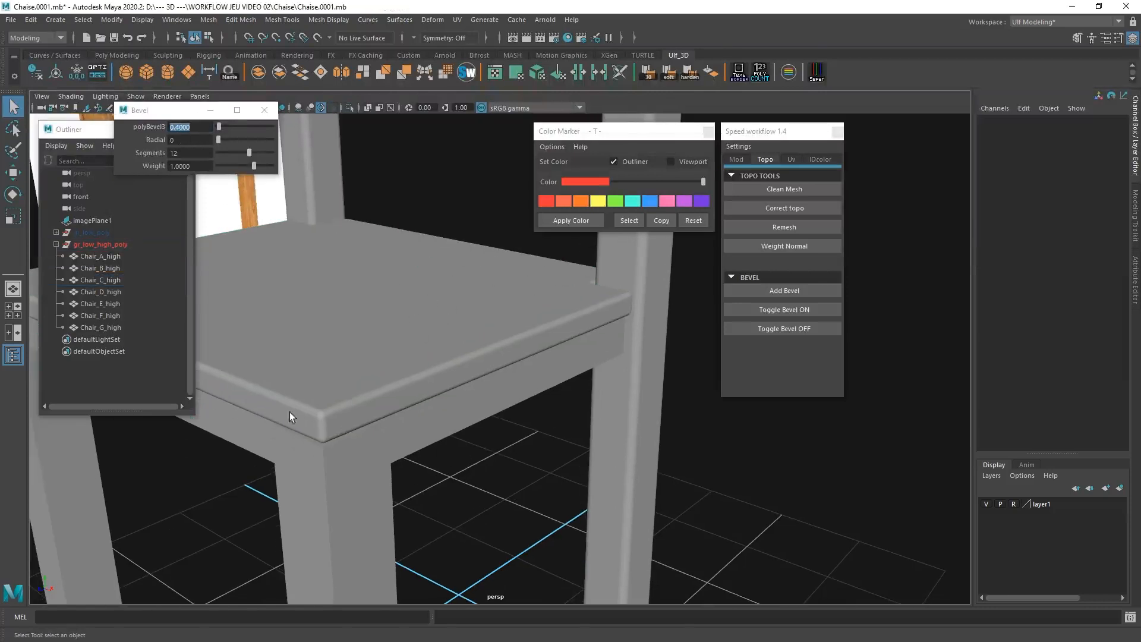
pyautogui.keyDown('alt'); pyautogui.moveTo(397, 391); pyautogui.dragTo(420, 394); pyautogui.keyUp('alt')
pyautogui.keyDown('alt'); pyautogui.moveTo(421, 394); pyautogui.dragTo(369, 337, button='middle'); pyautogui.keyUp('alt')
pyautogui.keyDown('alt'); pyautogui.moveTo(435, 360); pyautogui.dragTo(436, 387, button='middle'); pyautogui.keyUp('alt')
pyautogui.scroll(2, 410, 382)
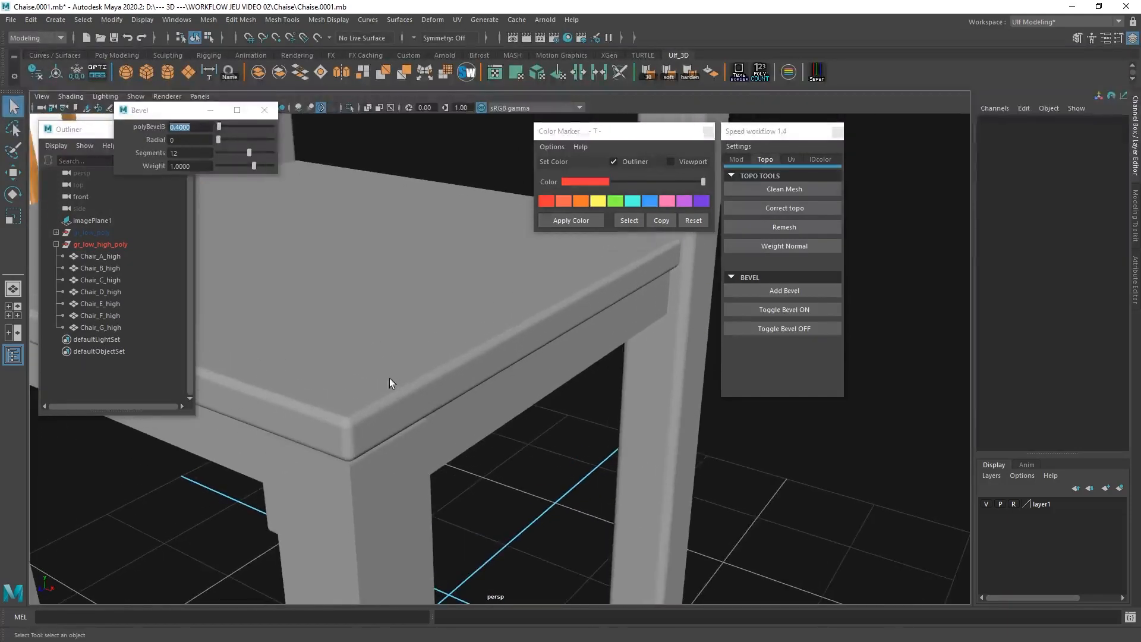
# Compare the whole chair with the reference image and examine the beveled backrest rail and post tops
pyautogui.scroll(-3, 411, 372)
pyautogui.keyDown('alt'); pyautogui.moveTo(411, 373); pyautogui.dragTo(579, 392); pyautogui.keyUp('alt')
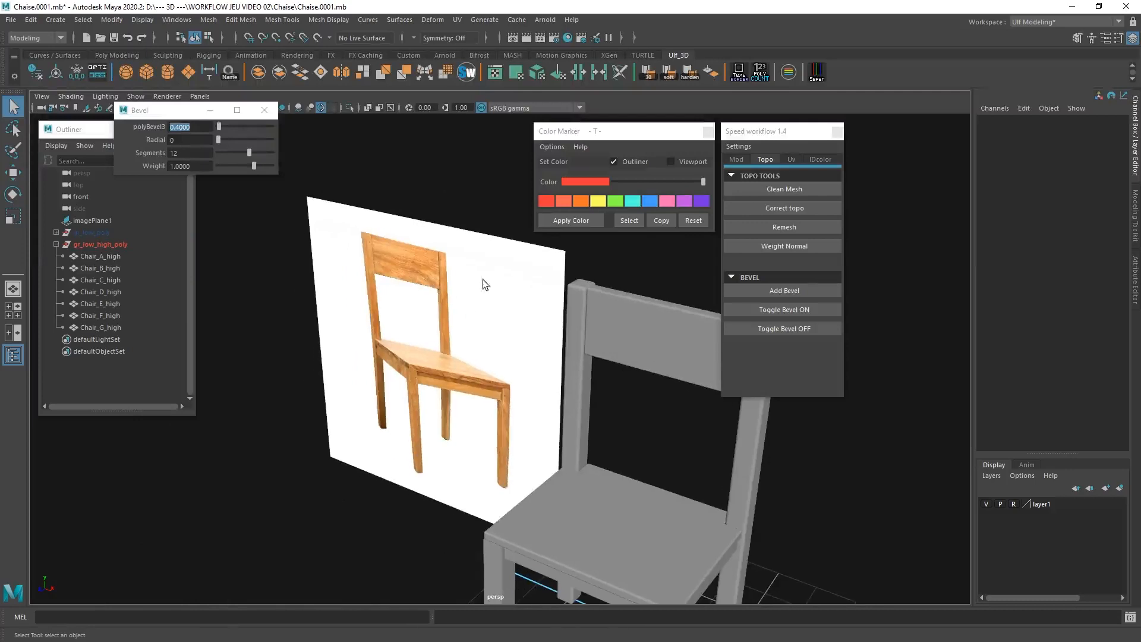
pyautogui.keyDown('alt'); pyautogui.moveTo(483, 279); pyautogui.dragTo(465, 349); pyautogui.keyUp('alt')
pyautogui.scroll(3, 470, 347)
pyautogui.scroll(-5, 470, 349)
pyautogui.keyDown('alt'); pyautogui.moveTo(505, 316); pyautogui.dragTo(530, 320); pyautogui.keyUp('alt')
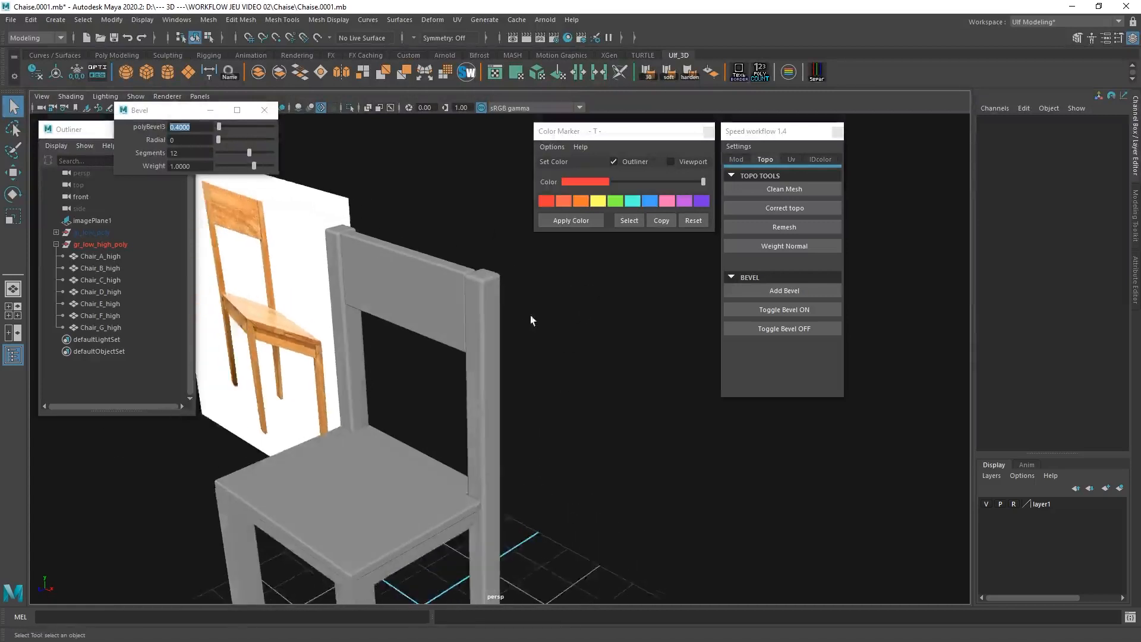
pyautogui.scroll(1, 472, 308)
pyautogui.keyDown('alt'); pyautogui.moveTo(474, 387); pyautogui.dragTo(489, 409, button='middle'); pyautogui.keyUp('alt')
pyautogui.keyDown('alt'); pyautogui.moveTo(489, 409); pyautogui.dragTo(410, 369); pyautogui.keyUp('alt')
pyautogui.keyDown('alt'); pyautogui.moveTo(410, 368); pyautogui.dragTo(524, 555, button='right'); pyautogui.keyUp('alt')
pyautogui.keyDown('alt'); pyautogui.moveTo(524, 556); pyautogui.dragTo(454, 357); pyautogui.keyUp('alt')
pyautogui.keyDown('alt'); pyautogui.moveTo(454, 358); pyautogui.dragTo(463, 376, button='middle'); pyautogui.keyUp('alt')
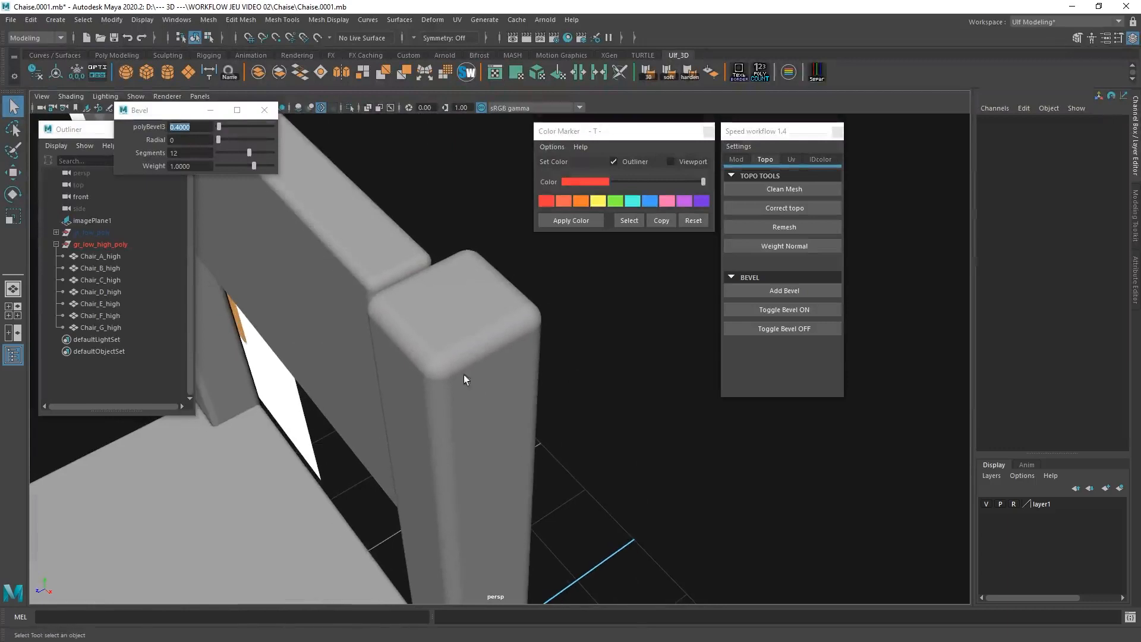
pyautogui.scroll(-2, 526, 392)
pyautogui.keyDown('alt'); pyautogui.moveTo(526, 392); pyautogui.dragTo(579, 244); pyautogui.keyUp('alt')
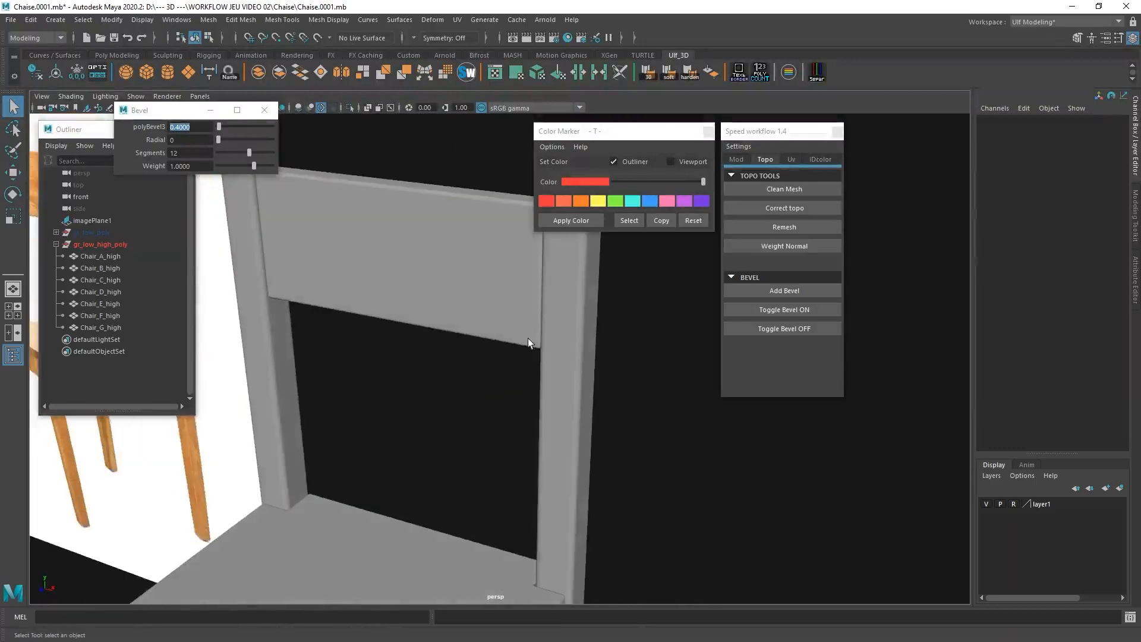
pyautogui.scroll(-6, 530, 342)
pyautogui.keyDown('alt'); pyautogui.moveTo(535, 352); pyautogui.dragTo(505, 311); pyautogui.keyUp('alt')
pyautogui.keyDown('alt'); pyautogui.moveTo(504, 311); pyautogui.dragTo(550, 535, button='right'); pyautogui.keyUp('alt')
pyautogui.keyDown('alt'); pyautogui.moveTo(550, 535); pyautogui.dragTo(525, 475); pyautogui.keyUp('alt')
pyautogui.keyDown('alt'); pyautogui.moveTo(525, 475); pyautogui.dragTo(548, 409, button='middle'); pyautogui.keyUp('alt')
pyautogui.keyDown('alt'); pyautogui.moveTo(548, 409); pyautogui.dragTo(516, 385); pyautogui.keyUp('alt')
pyautogui.keyDown('alt'); pyautogui.moveTo(516, 385); pyautogui.dragTo(539, 415, button='right'); pyautogui.keyUp('alt')
pyautogui.keyDown('alt'); pyautogui.moveTo(540, 415); pyautogui.dragTo(542, 448); pyautogui.keyUp('alt')
# Create a display layer containing Chair_A_high, Chair_B_high and Chair_C_high
pyautogui.click(543, 449)
pyautogui.scroll(3, 564, 440)
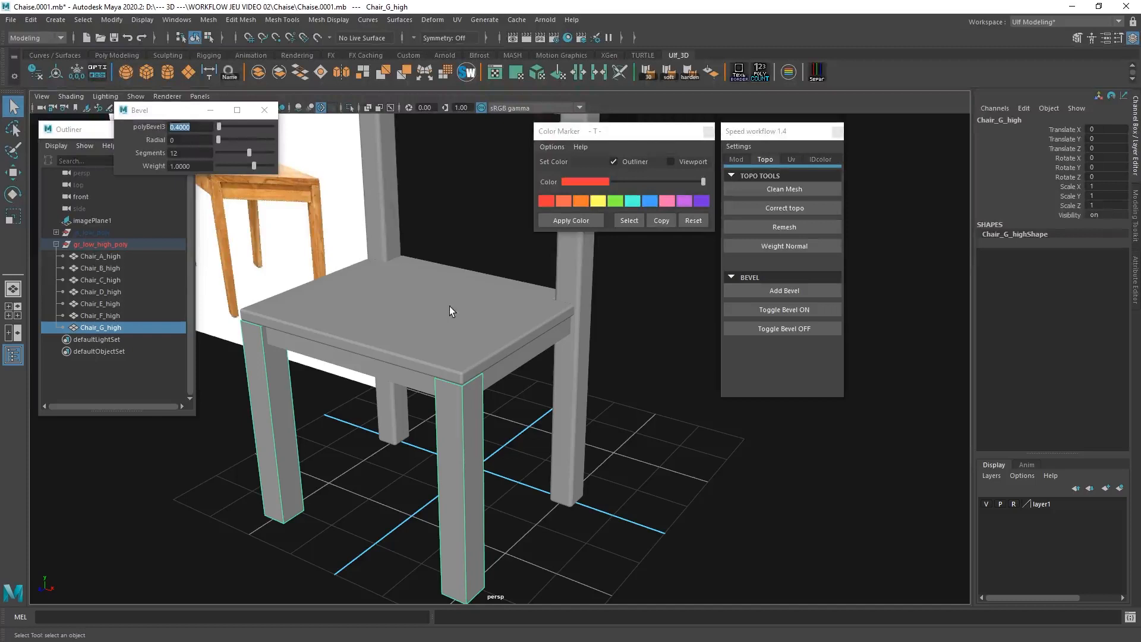
pyautogui.click(101, 256)
pyautogui.keyDown('ctrl'); pyautogui.click(101, 268); pyautogui.keyUp('ctrl')
pyautogui.keyDown('ctrl'); pyautogui.click(101, 279); pyautogui.keyUp('ctrl')
pyautogui.keyDown('alt'); pyautogui.moveTo(493, 320); pyautogui.dragTo(426, 280); pyautogui.keyUp('alt')
pyautogui.scroll(-3, 469, 373)
pyautogui.scroll(2, 469, 230)
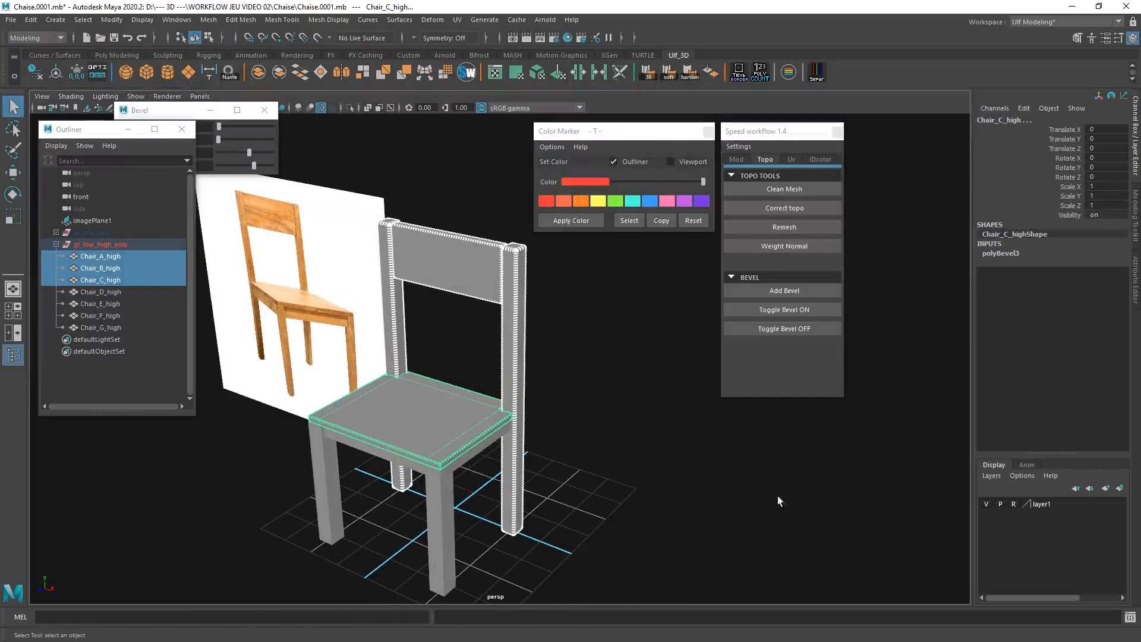
pyautogui.click(1121, 489)
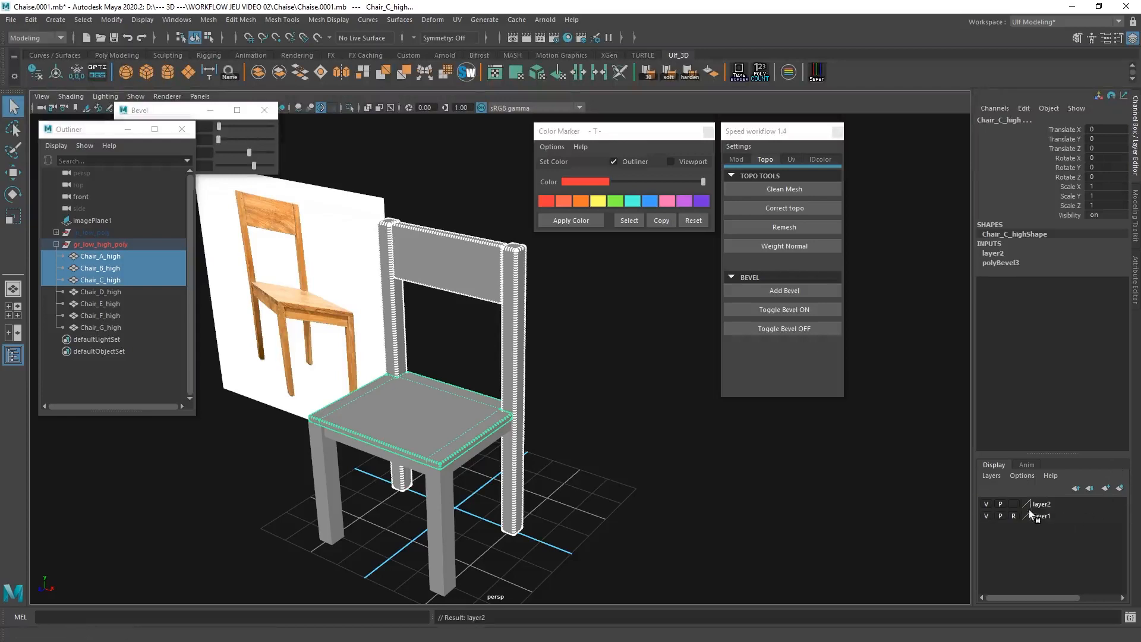
# Rename the new display layer high_poly_ok
pyautogui.doubleClick(1045, 505)
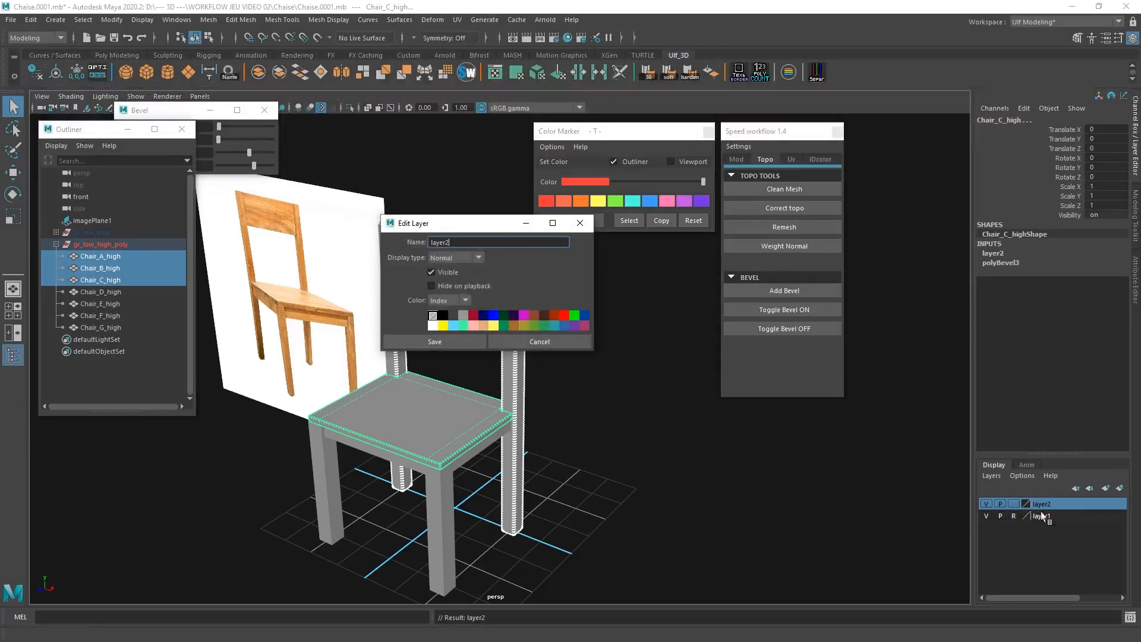
pyautogui.write('high_poly_ok')
pyautogui.press('Return')
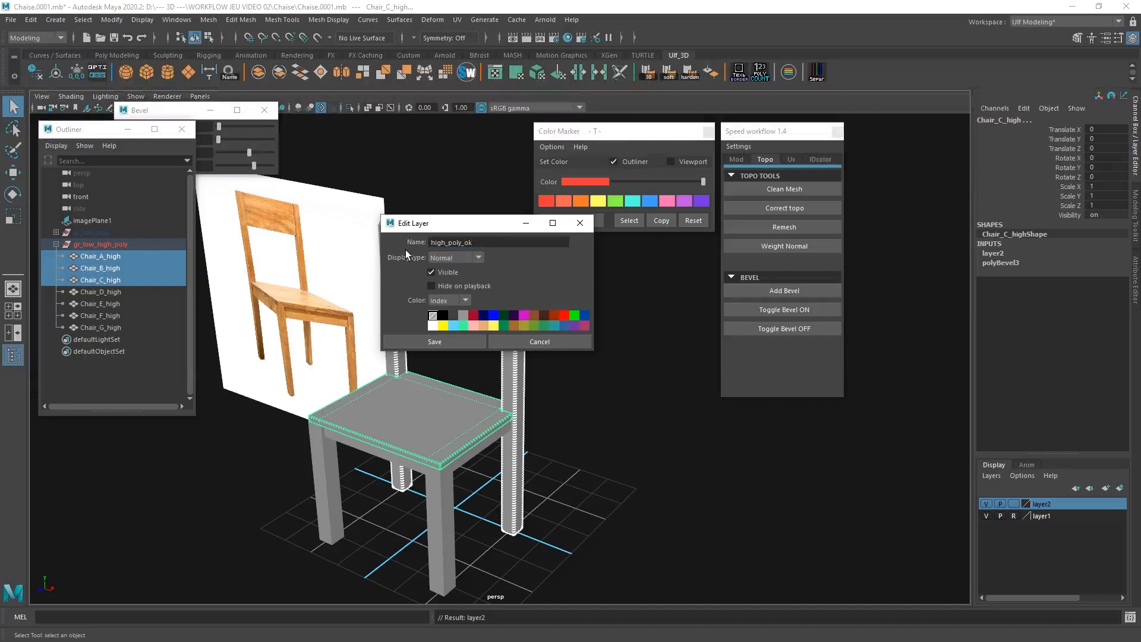
pyautogui.click(447, 343)
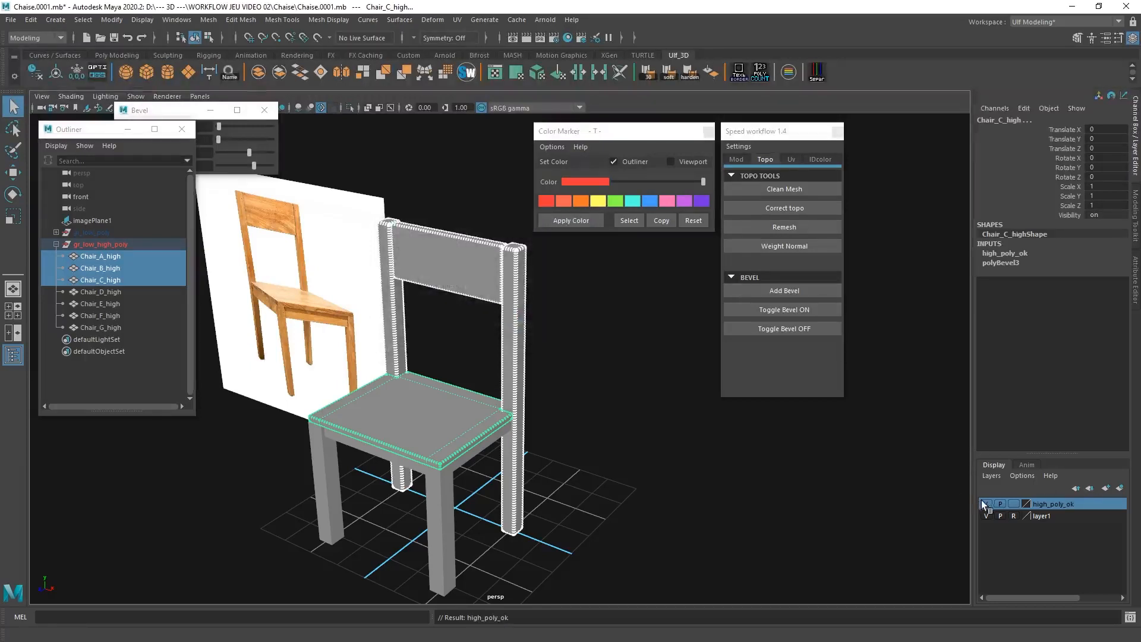
# Toggle the high_poly_ok layer's visibility and leave it hidden so only the unfinished chair parts remain
pyautogui.click(985, 502)
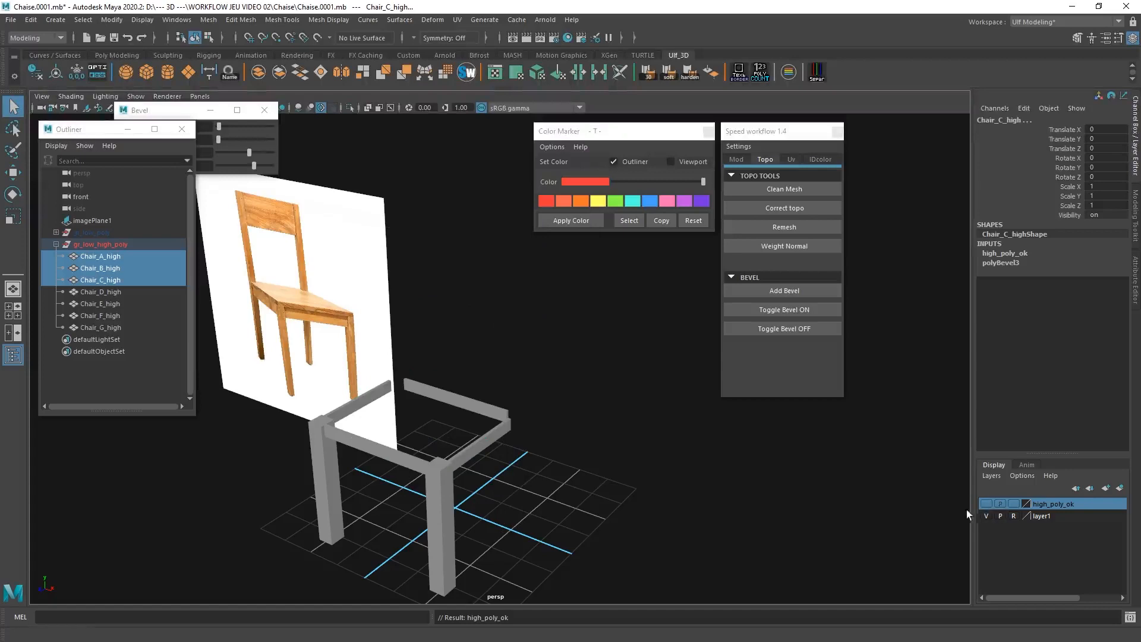
pyautogui.keyDown('alt'); pyautogui.moveTo(661, 427); pyautogui.dragTo(675, 400, button='middle'); pyautogui.keyUp('alt')
pyautogui.click(985, 503)
pyautogui.click(989, 501)
pyautogui.click(550, 380)
pyautogui.keyDown('alt'); pyautogui.moveTo(561, 377); pyautogui.dragTo(529, 443); pyautogui.keyUp('alt')
# Add a bevel to the Chair_G_high front legs and set it to 12 segments
pyautogui.click(494, 389)
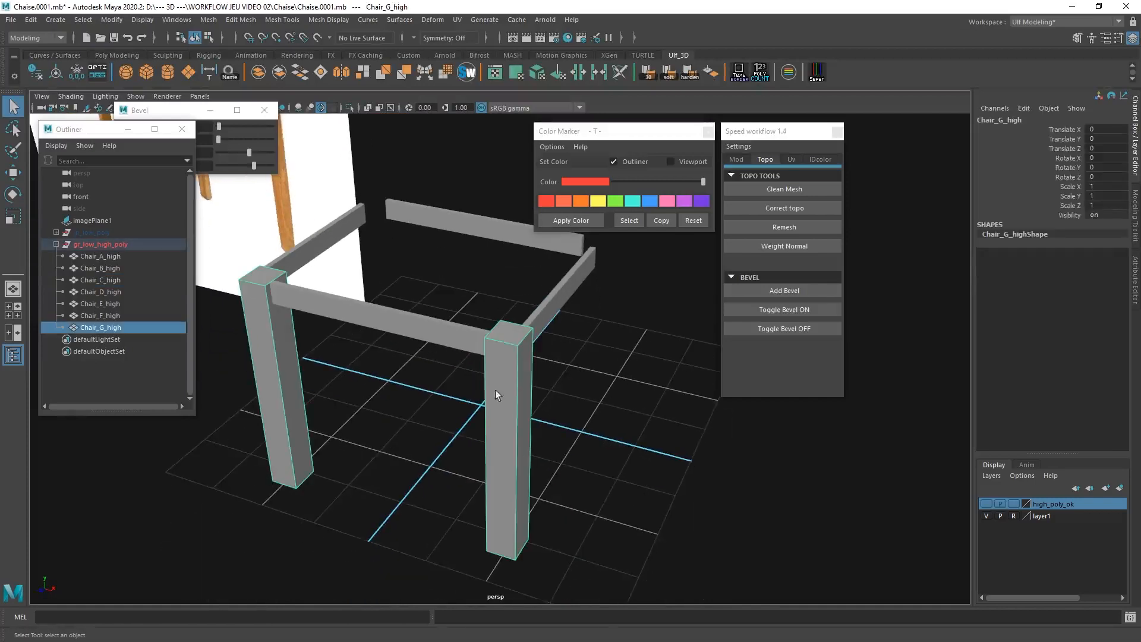
pyautogui.keyDown('alt'); pyautogui.moveTo(494, 389); pyautogui.dragTo(541, 380); pyautogui.keyUp('alt')
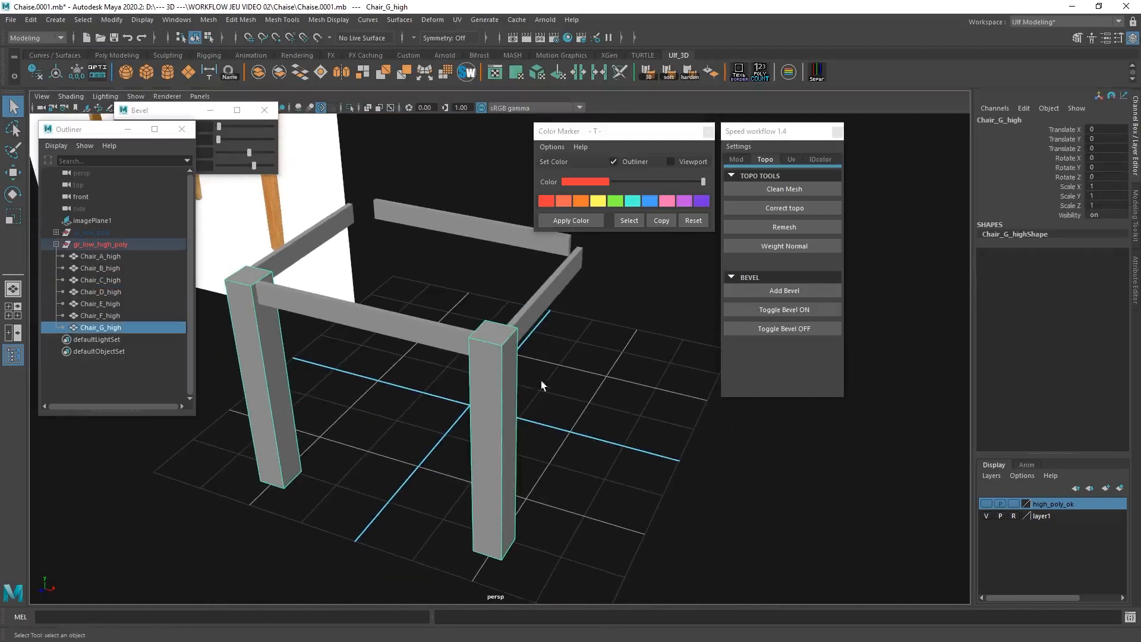
pyautogui.click(812, 291)
pyautogui.moveTo(218, 152); pyautogui.dragTo(249, 158)
pyautogui.keyDown('alt'); pyautogui.moveTo(443, 259); pyautogui.dragTo(562, 404, button='right'); pyautogui.keyUp('alt')
pyautogui.click(589, 408)
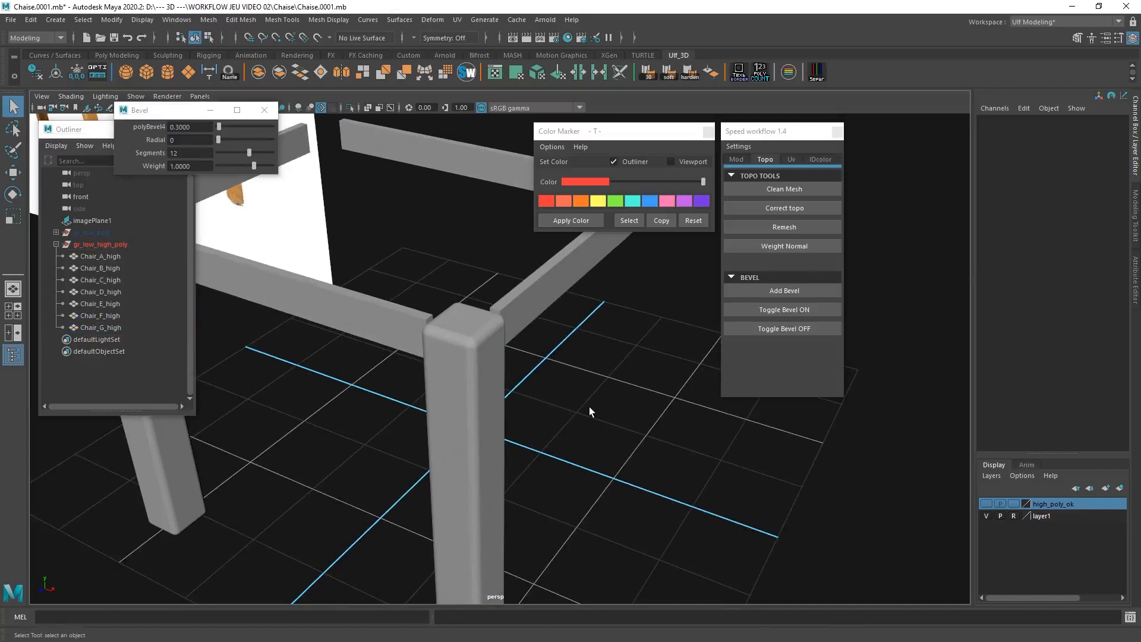
# Add the beveled Chair_G_high legs to the hidden high_poly_ok layer
pyautogui.click(451, 374)
pyautogui.rightClick(1058, 505)
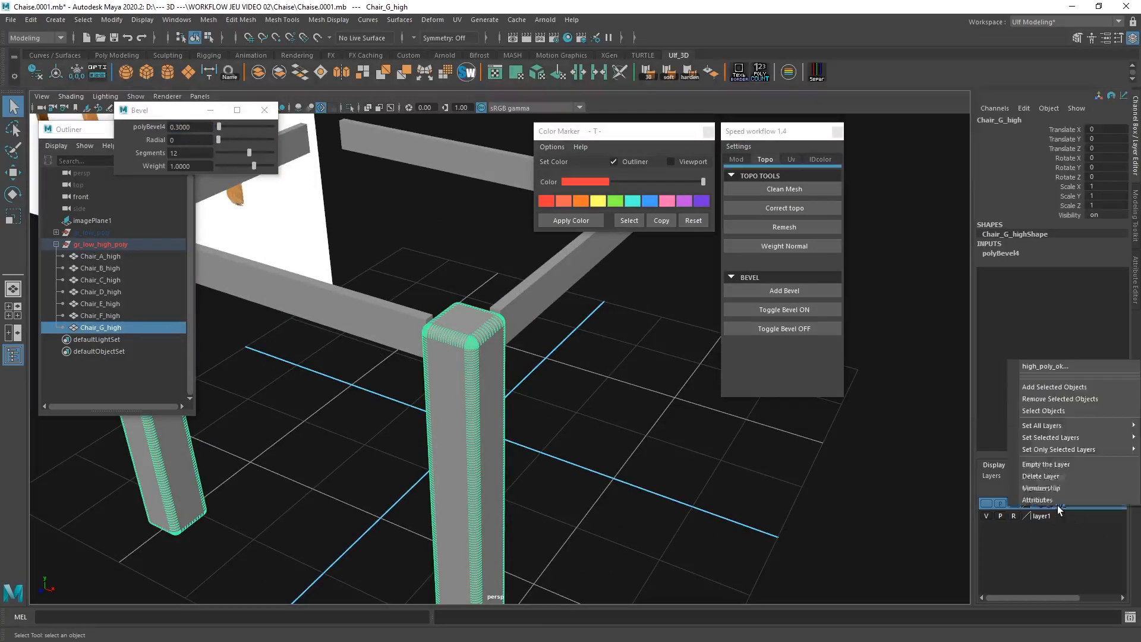
pyautogui.click(1055, 387)
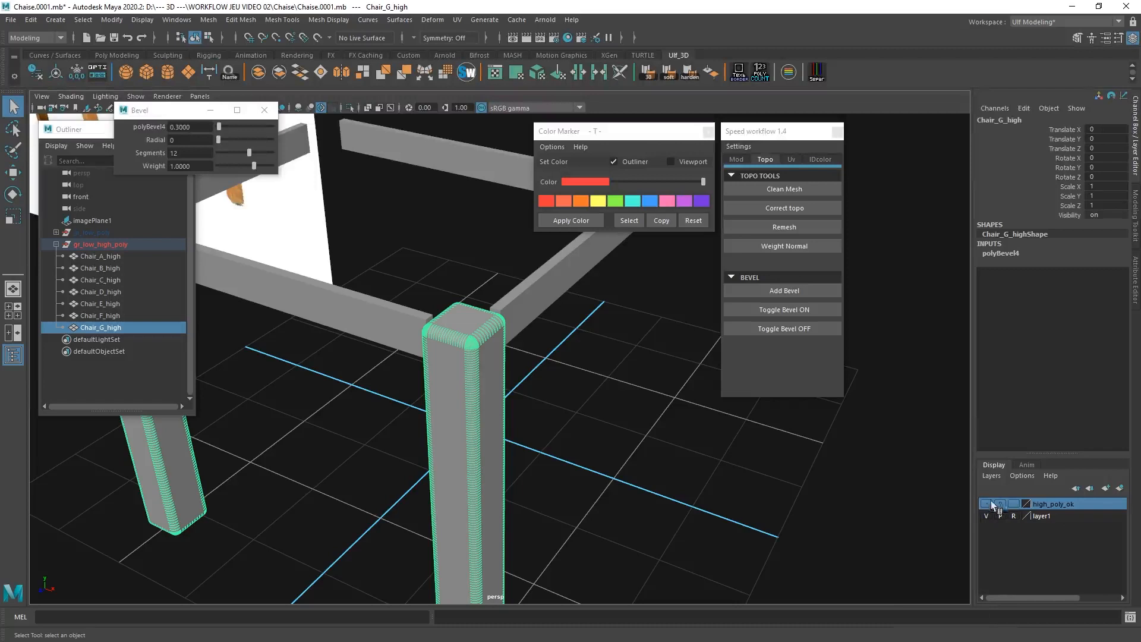
pyautogui.rightClick(1064, 505)
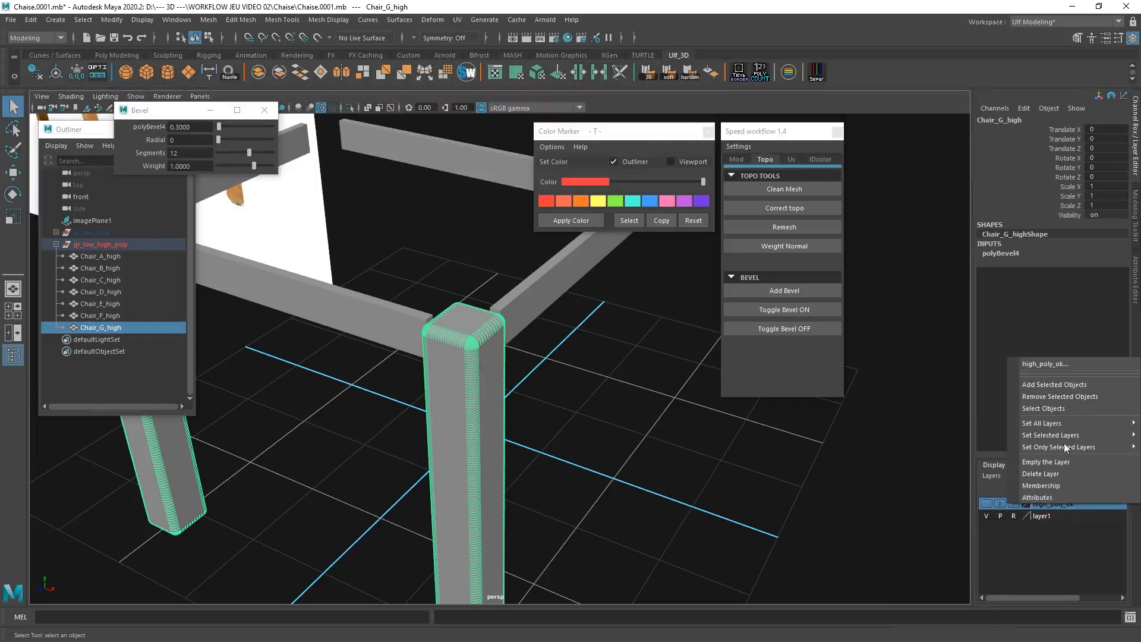
pyautogui.click(1060, 387)
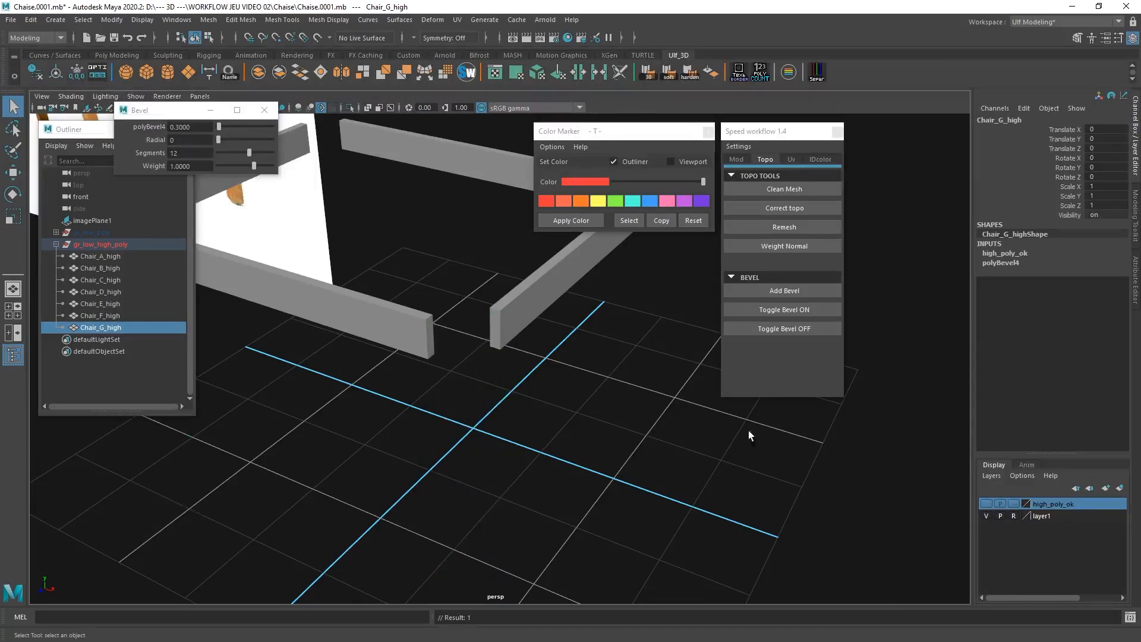
# Add a bevel to the Chair_E_high seat rails and set it to 12 segments
pyautogui.click(627, 426)
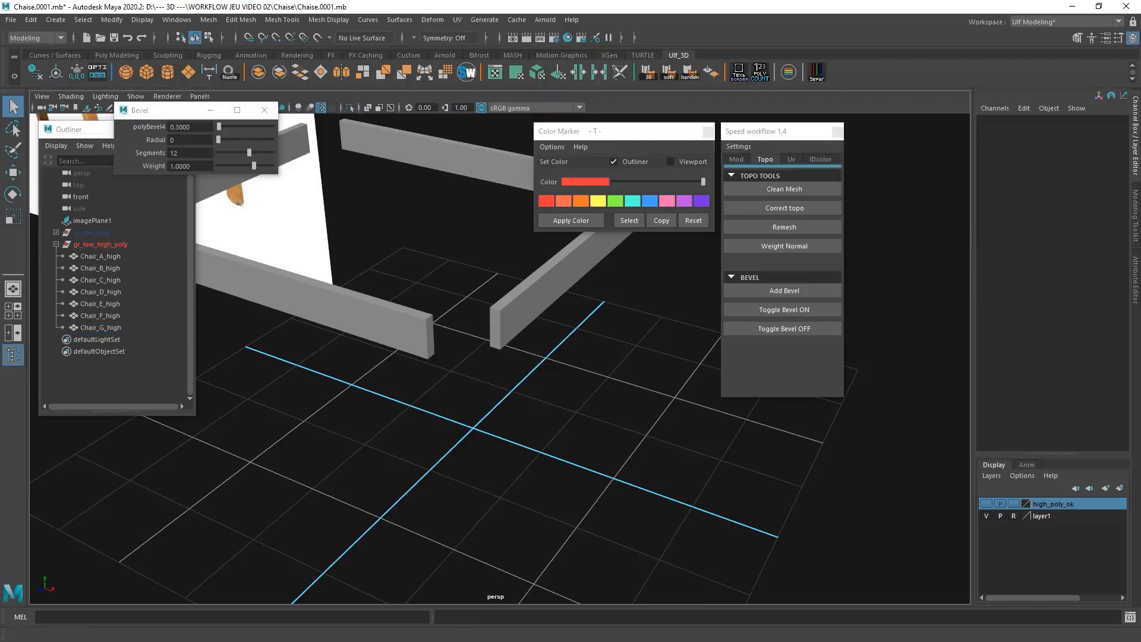
pyautogui.keyDown('alt'); pyautogui.moveTo(612, 344); pyautogui.dragTo(607, 367, button='middle'); pyautogui.keyUp('alt')
pyautogui.keyDown('alt'); pyautogui.moveTo(606, 367); pyautogui.dragTo(487, 394); pyautogui.keyUp('alt')
pyautogui.click(531, 378)
pyautogui.keyDown('alt'); pyautogui.moveTo(487, 394); pyautogui.dragTo(546, 373, button='middle'); pyautogui.keyUp('alt')
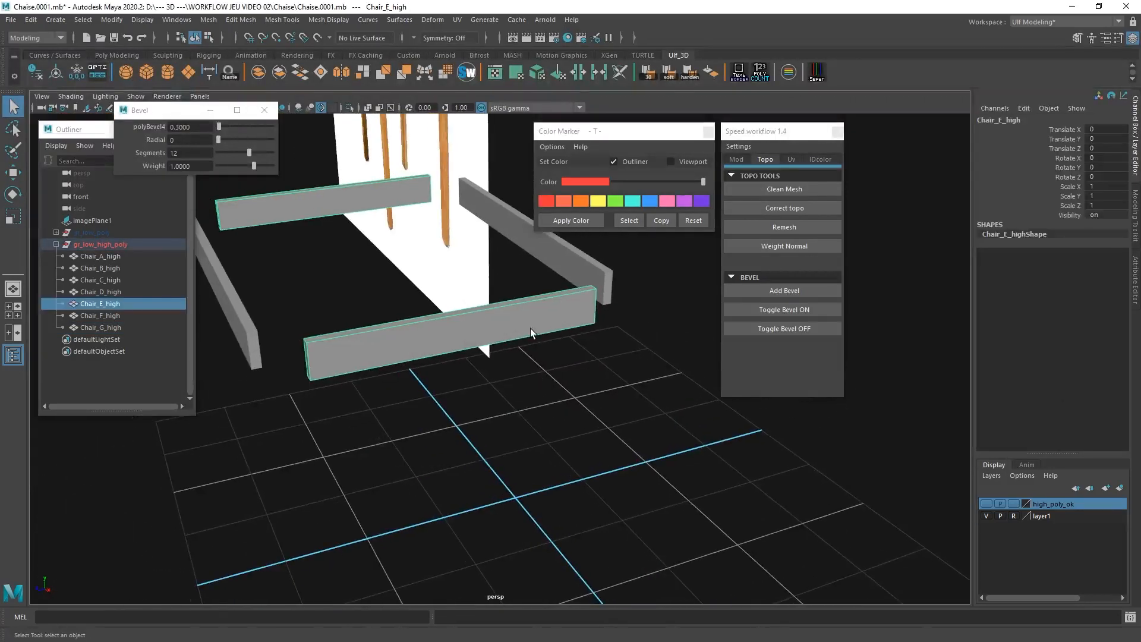
pyautogui.click(789, 294)
pyautogui.keyDown('alt'); pyautogui.moveTo(351, 282); pyautogui.dragTo(450, 292, button='middle'); pyautogui.keyUp('alt')
pyautogui.keyDown('alt'); pyautogui.moveTo(450, 292); pyautogui.dragTo(507, 445, button='right'); pyautogui.keyUp('alt')
pyautogui.keyDown('alt'); pyautogui.moveTo(375, 280); pyautogui.dragTo(450, 282, button='middle'); pyautogui.keyUp('alt')
pyautogui.keyDown('alt'); pyautogui.moveTo(451, 283); pyautogui.dragTo(505, 327, button='right'); pyautogui.keyUp('alt')
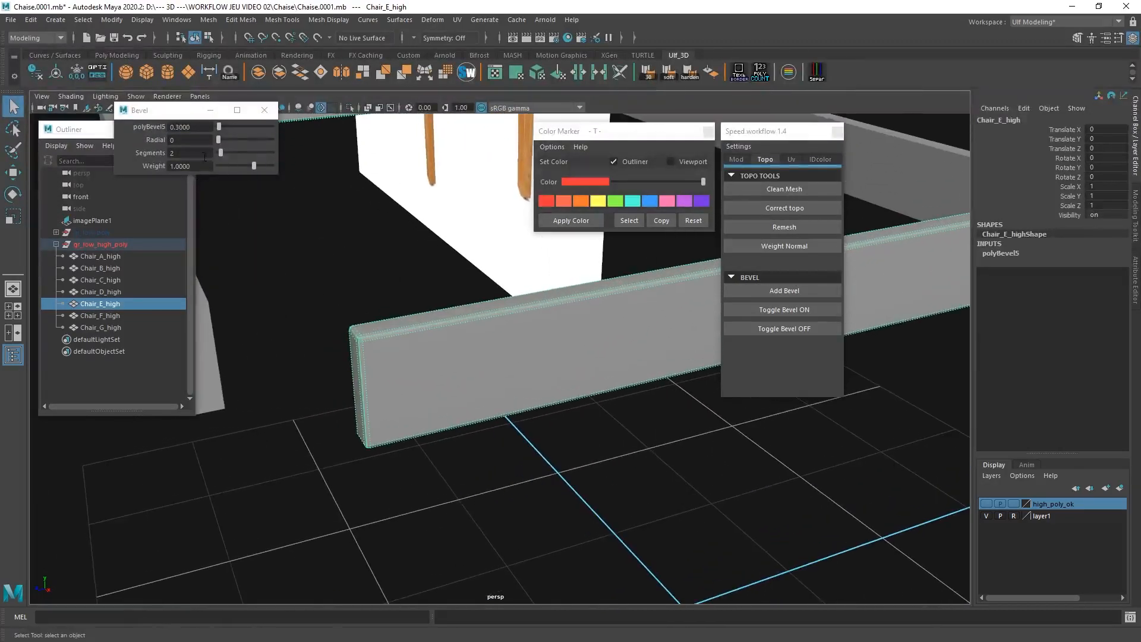
pyautogui.moveTo(222, 153); pyautogui.dragTo(251, 153)
pyautogui.click(308, 279)
# Add a bevel to the Chair_F_high seat rail and set it to 12 segments
pyautogui.keyDown('alt'); pyautogui.moveTo(308, 280); pyautogui.dragTo(297, 274, button='right'); pyautogui.keyUp('alt')
pyautogui.keyDown('alt'); pyautogui.moveTo(305, 280); pyautogui.dragTo(322, 282); pyautogui.keyUp('alt')
pyautogui.keyDown('alt'); pyautogui.moveTo(435, 267); pyautogui.dragTo(437, 362, button='middle'); pyautogui.keyUp('alt')
pyautogui.keyDown('alt'); pyautogui.moveTo(493, 389); pyautogui.dragTo(468, 370, button='right'); pyautogui.keyUp('alt')
pyautogui.keyDown('alt'); pyautogui.moveTo(468, 370); pyautogui.dragTo(390, 338); pyautogui.keyUp('alt')
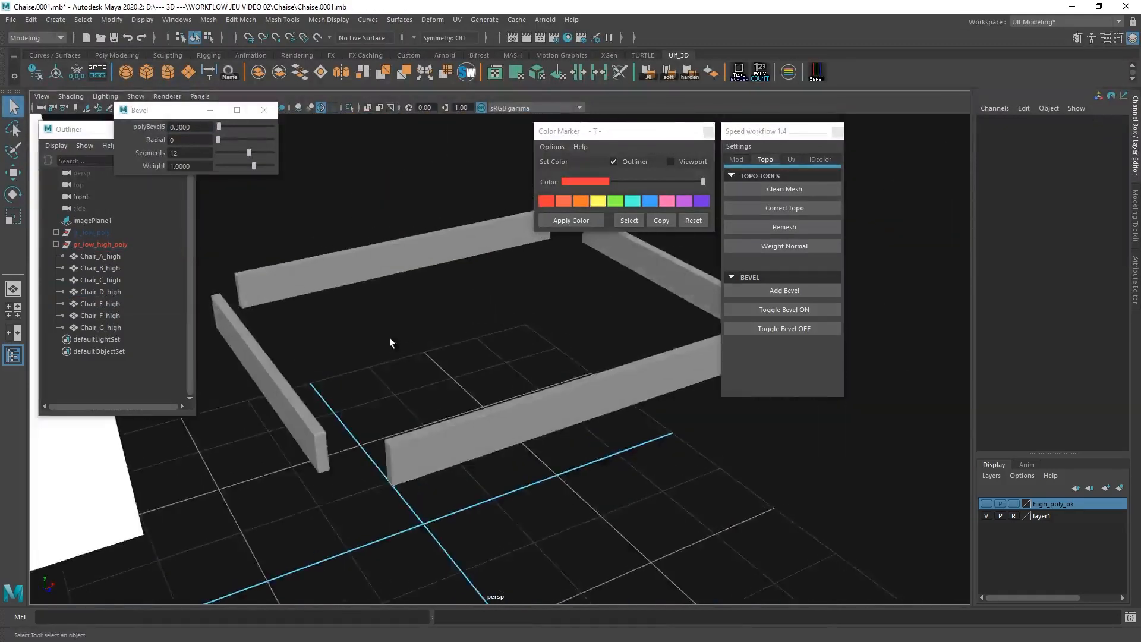
pyautogui.keyDown('alt'); pyautogui.moveTo(390, 338); pyautogui.dragTo(497, 381, button='middle'); pyautogui.keyUp('alt')
pyautogui.keyDown('alt'); pyautogui.moveTo(496, 380); pyautogui.dragTo(533, 464, button='right'); pyautogui.keyUp('alt')
pyautogui.click(465, 441)
pyautogui.keyDown('alt'); pyautogui.moveTo(496, 409); pyautogui.dragTo(387, 357, button='middle'); pyautogui.keyUp('alt')
pyautogui.click(569, 406)
pyautogui.keyDown('alt'); pyautogui.moveTo(568, 405); pyautogui.dragTo(521, 384); pyautogui.keyUp('alt')
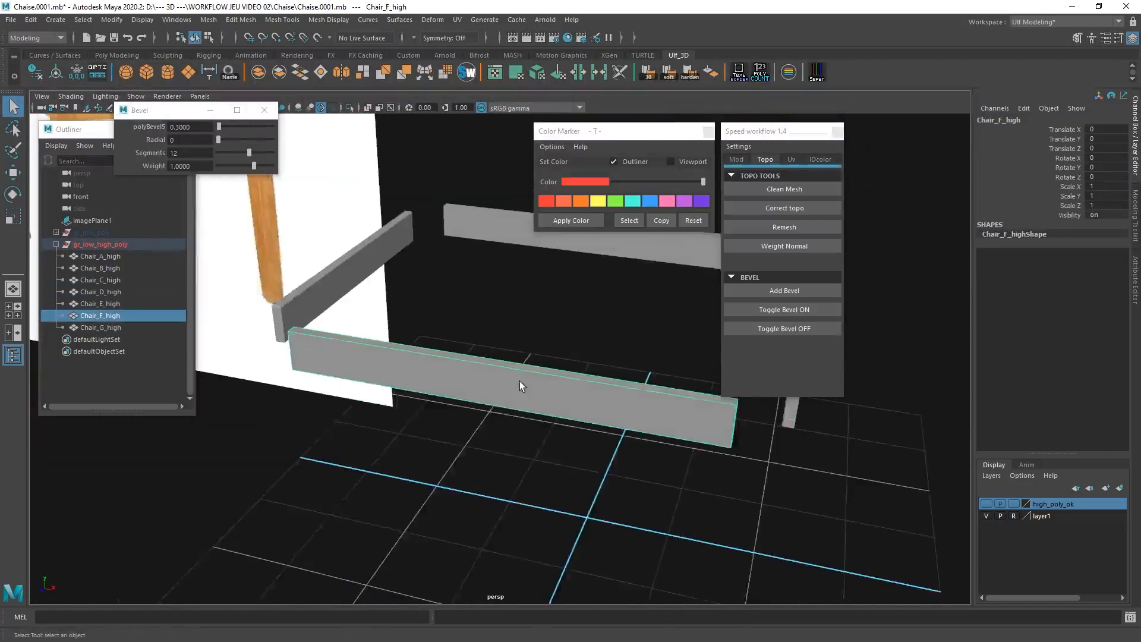
pyautogui.keyDown('alt'); pyautogui.moveTo(521, 383); pyautogui.dragTo(446, 375, button='middle'); pyautogui.keyUp('alt')
pyautogui.keyDown('alt'); pyautogui.moveTo(446, 374); pyautogui.dragTo(505, 392, button='right'); pyautogui.keyUp('alt')
pyautogui.click(779, 290)
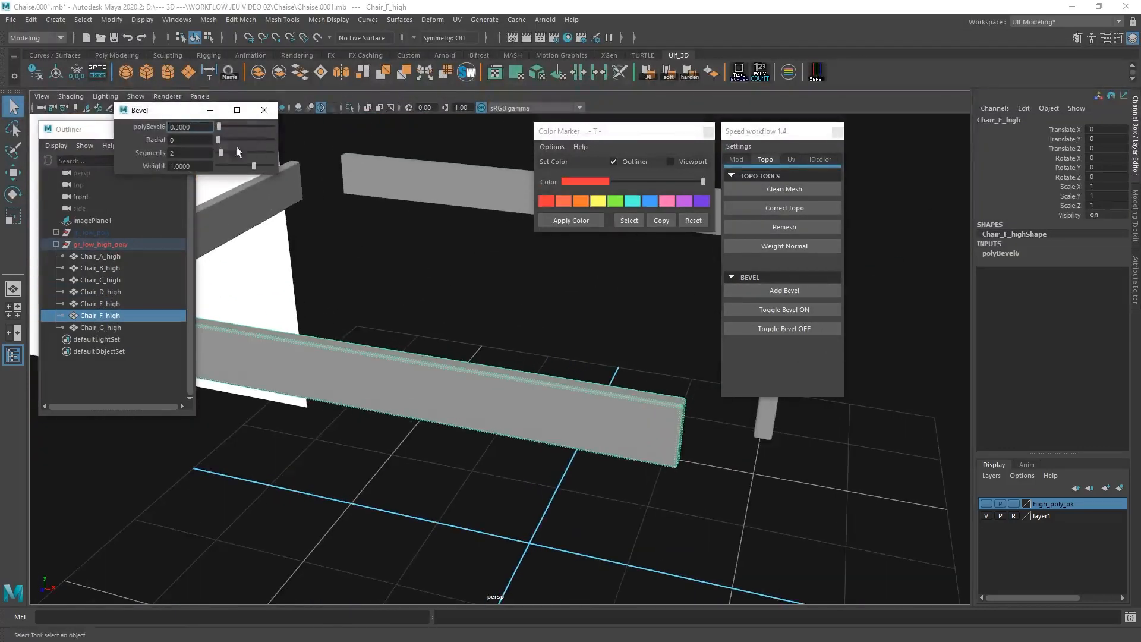
pyautogui.moveTo(221, 154); pyautogui.dragTo(250, 154)
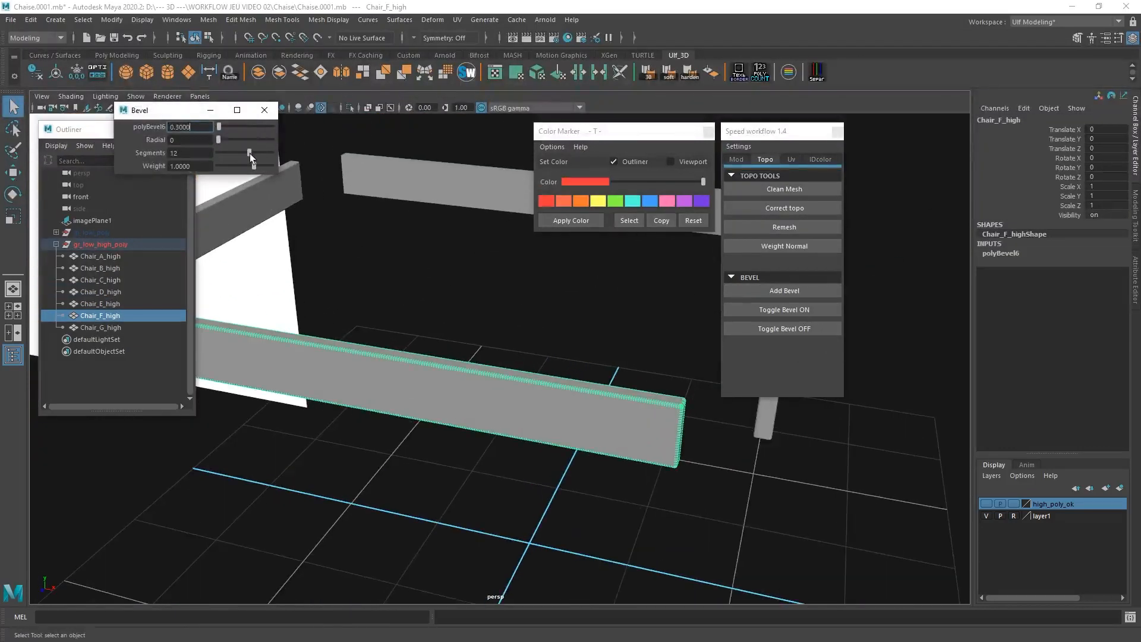
pyautogui.click(491, 300)
# Add a bevel to the Chair_D_high seat rail and set it to 12 segments
pyautogui.keyDown('alt'); pyautogui.moveTo(499, 303); pyautogui.dragTo(505, 282, button='right'); pyautogui.keyUp('alt')
pyautogui.keyDown('alt'); pyautogui.moveTo(505, 282); pyautogui.dragTo(452, 293); pyautogui.keyUp('alt')
pyautogui.keyDown('alt'); pyautogui.moveTo(451, 293); pyautogui.dragTo(474, 375, button='right'); pyautogui.keyUp('alt')
pyautogui.keyDown('alt'); pyautogui.moveTo(474, 374); pyautogui.dragTo(289, 386); pyautogui.keyUp('alt')
pyautogui.keyDown('alt'); pyautogui.moveTo(289, 386); pyautogui.dragTo(440, 384, button='right'); pyautogui.keyUp('alt')
pyautogui.keyDown('alt'); pyautogui.moveTo(440, 390); pyautogui.dragTo(468, 364); pyautogui.keyUp('alt')
pyautogui.click(501, 390)
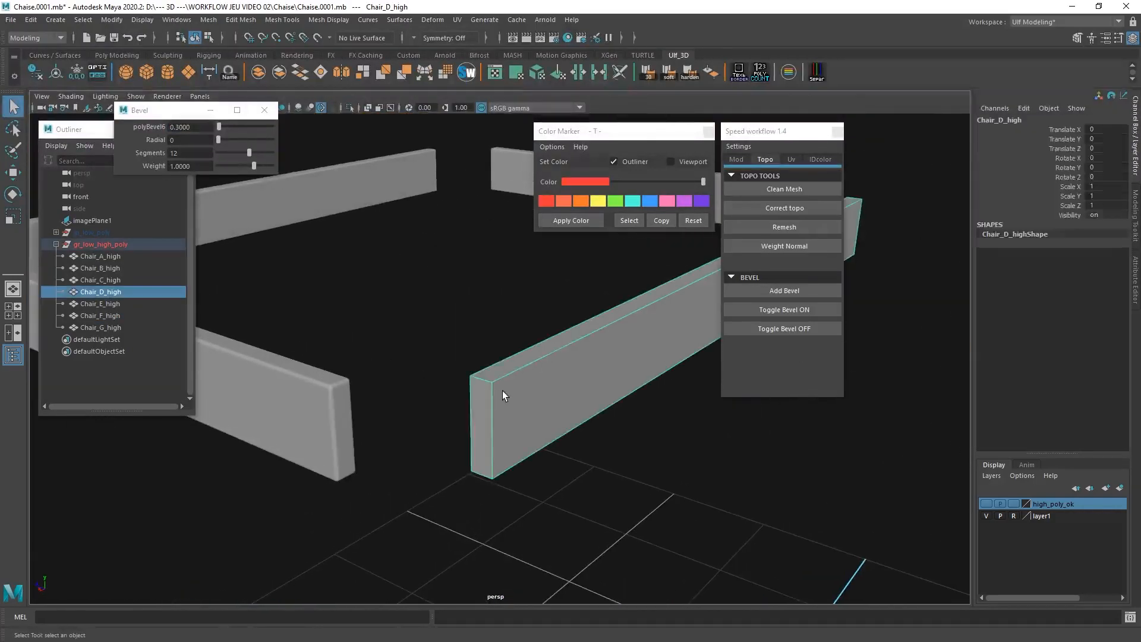
pyautogui.keyDown('alt'); pyautogui.moveTo(479, 352); pyautogui.dragTo(416, 449, button='middle'); pyautogui.keyUp('alt')
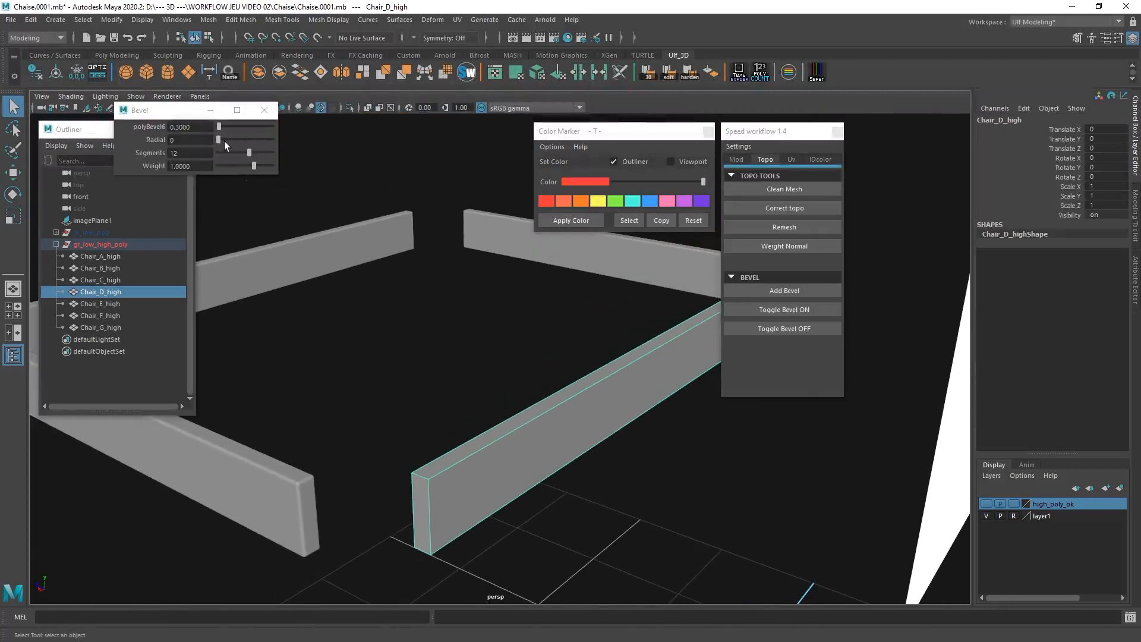
pyautogui.click(776, 290)
pyautogui.scroll(1, 438, 411)
pyautogui.keyDown('alt'); pyautogui.moveTo(438, 411); pyautogui.dragTo(449, 361, button='middle'); pyautogui.keyUp('alt')
pyautogui.moveTo(221, 152); pyautogui.dragTo(251, 152)
pyautogui.scroll(-5, 509, 305)
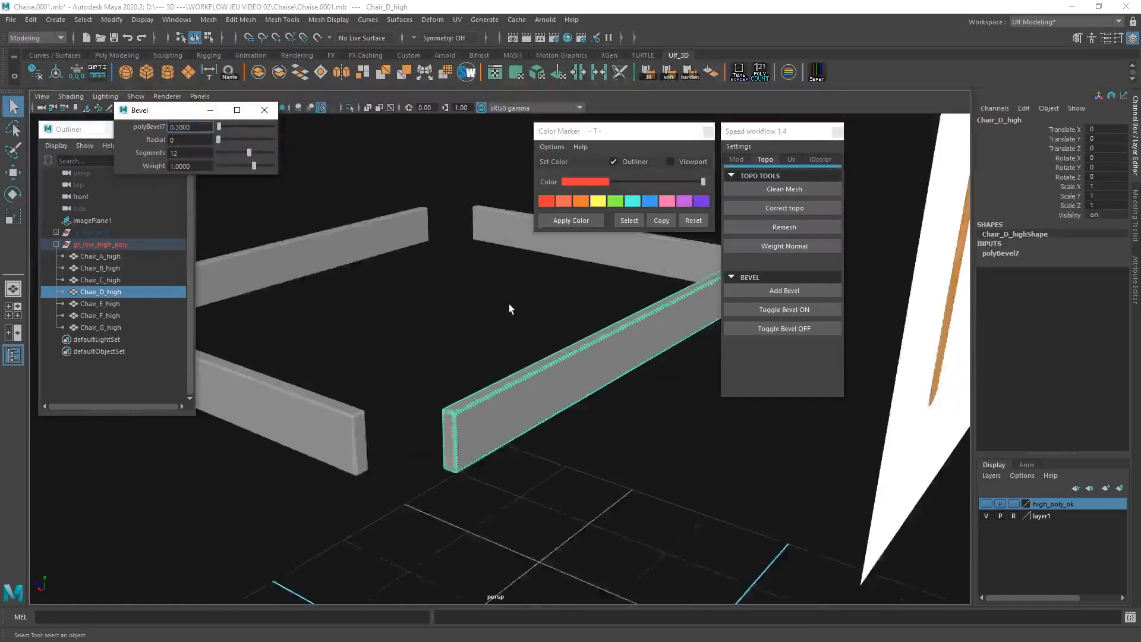
pyautogui.click(545, 307)
# Widen the Chair_D_high rail's bevel by trying a value of 0.6 and settling on 0.5
pyautogui.keyDown('alt'); pyautogui.moveTo(545, 306); pyautogui.dragTo(545, 331); pyautogui.keyUp('alt')
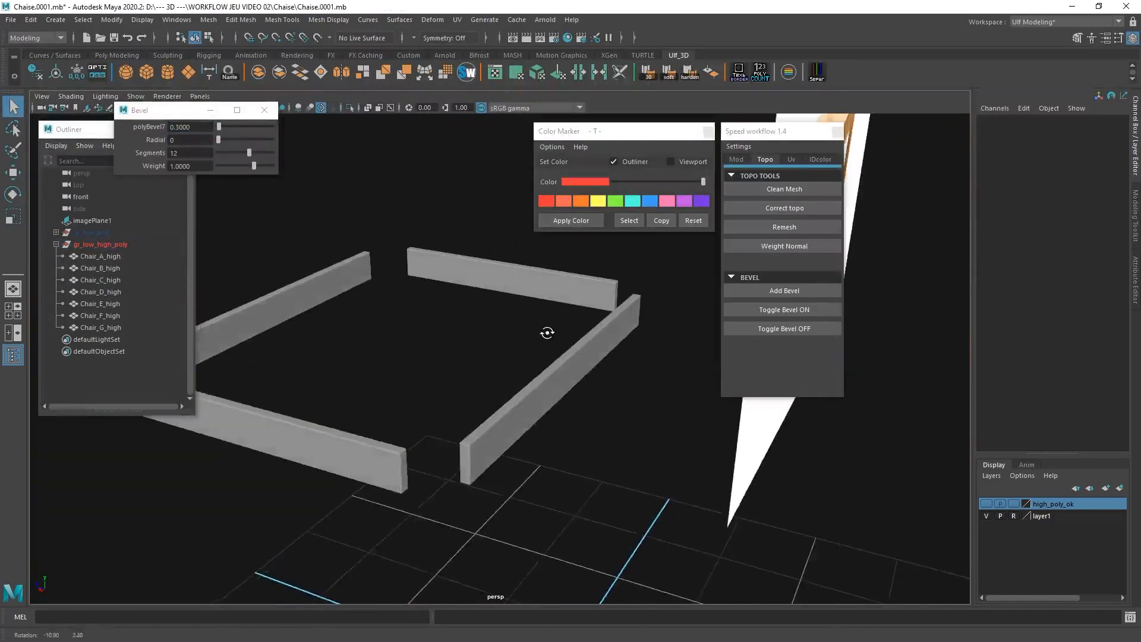
pyautogui.keyDown('alt'); pyautogui.moveTo(545, 331); pyautogui.dragTo(545, 451, button='right'); pyautogui.keyUp('alt')
pyautogui.click(511, 414)
pyautogui.keyDown('alt'); pyautogui.moveTo(463, 356); pyautogui.dragTo(505, 317, button='middle'); pyautogui.keyUp('alt')
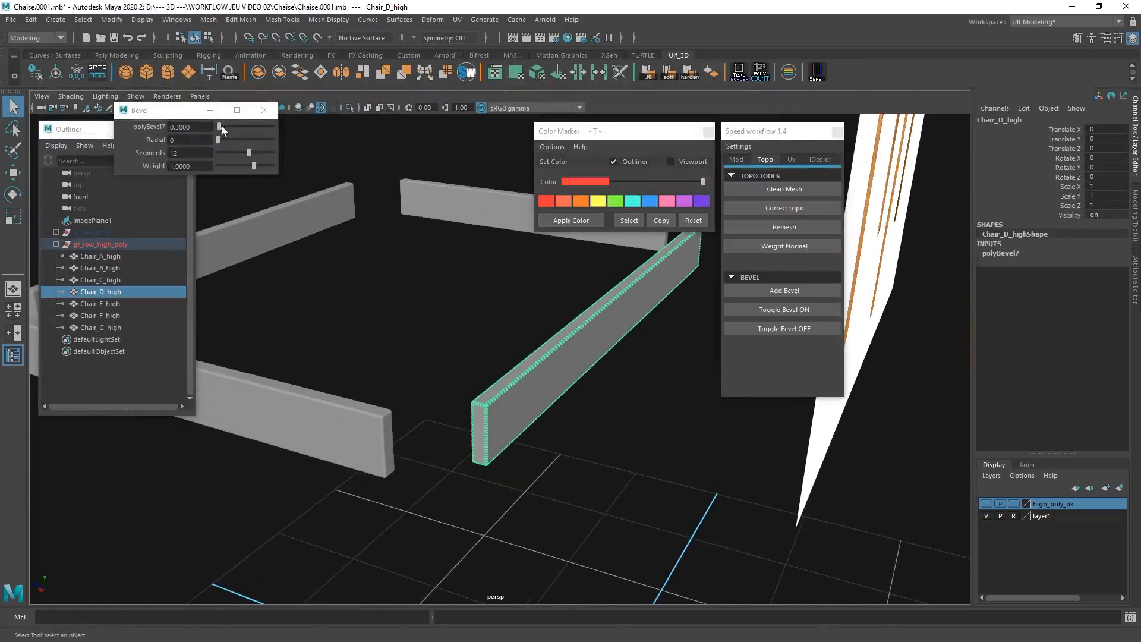
pyautogui.click(189, 127)
pyautogui.write('0.6')
pyautogui.press('Return')
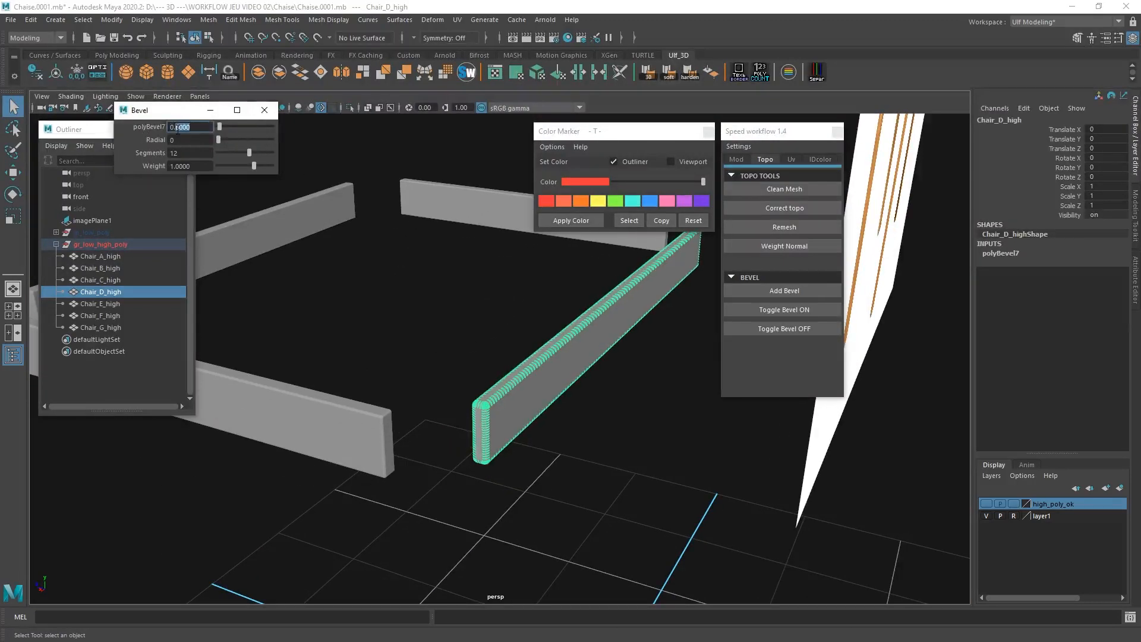
pyautogui.write('5')
pyautogui.press('Return')
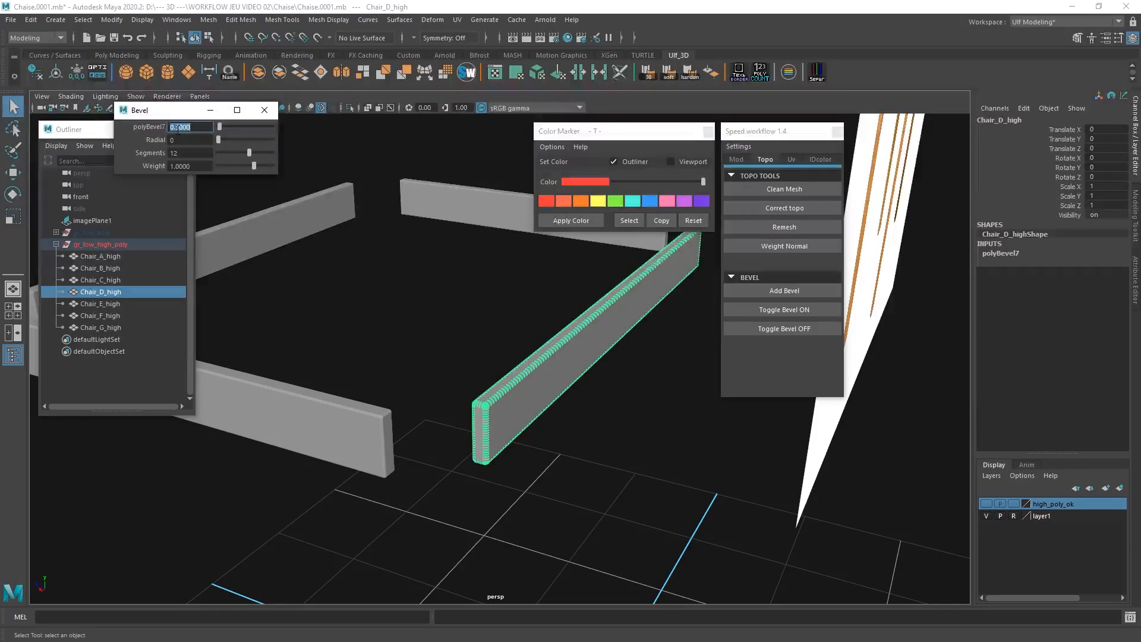
# Try a wider bevel with the Chair_E_high rails selected, and undo the change
pyautogui.click(335, 414)
pyautogui.click(207, 128)
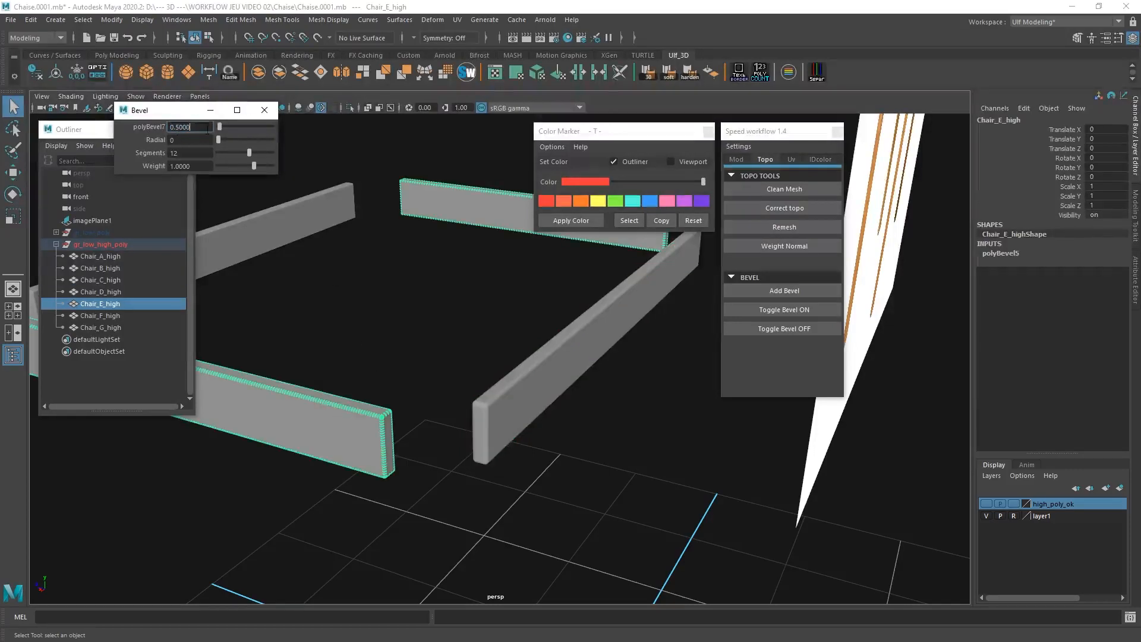
pyautogui.moveTo(221, 126); pyautogui.dragTo(222, 125)
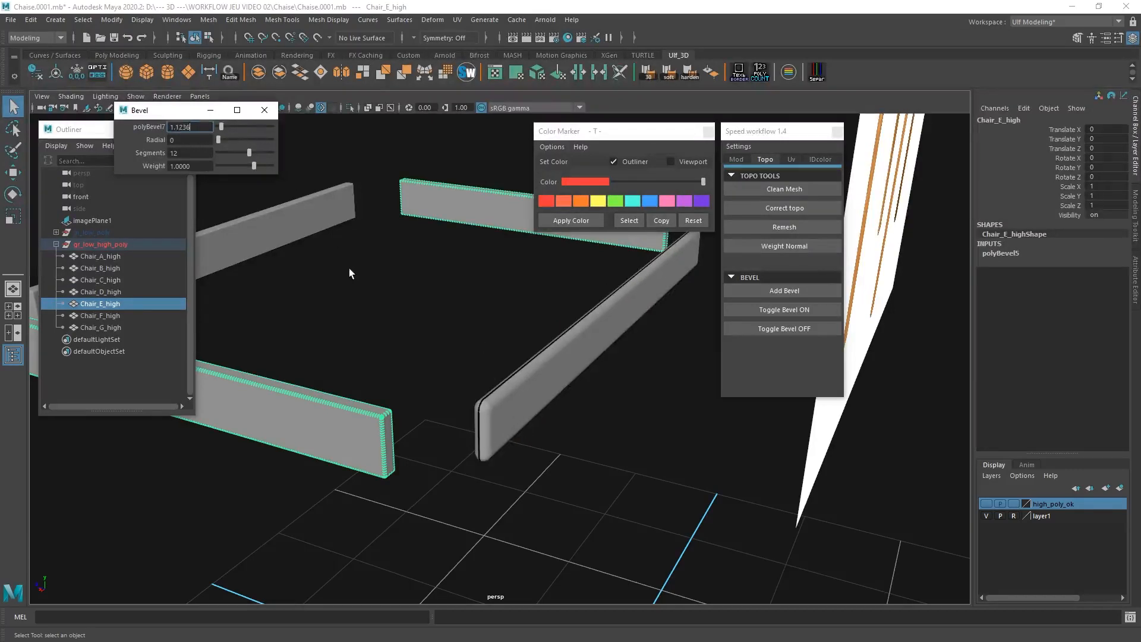
pyautogui.hotkey('ctrl', 'z')
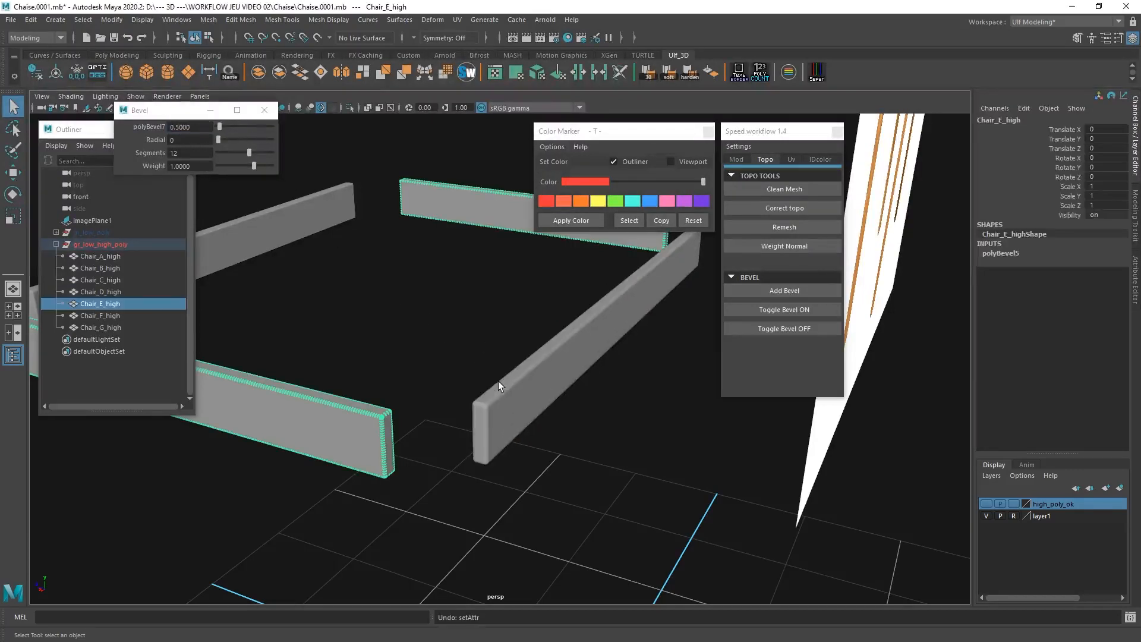
# Set the bevel fraction of the Chair_E_high rails to 0.5 in their polyBevel5 input
pyautogui.keyDown('alt'); pyautogui.moveTo(466, 356); pyautogui.dragTo(438, 287); pyautogui.keyUp('alt')
pyautogui.click(437, 288)
pyautogui.click(404, 411)
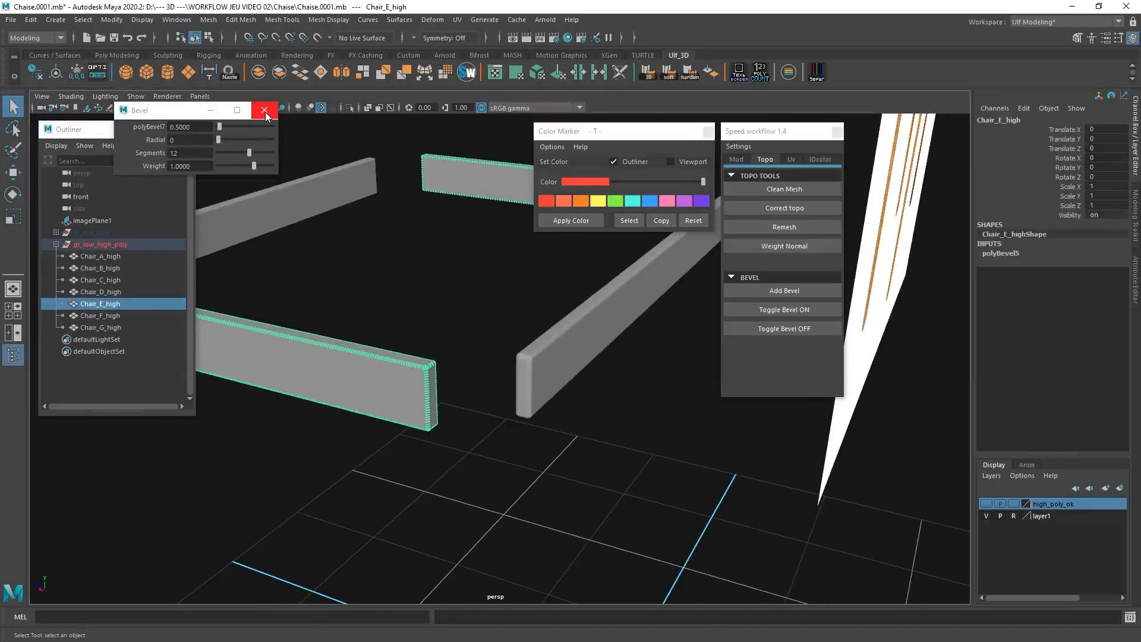
pyautogui.click(1001, 254)
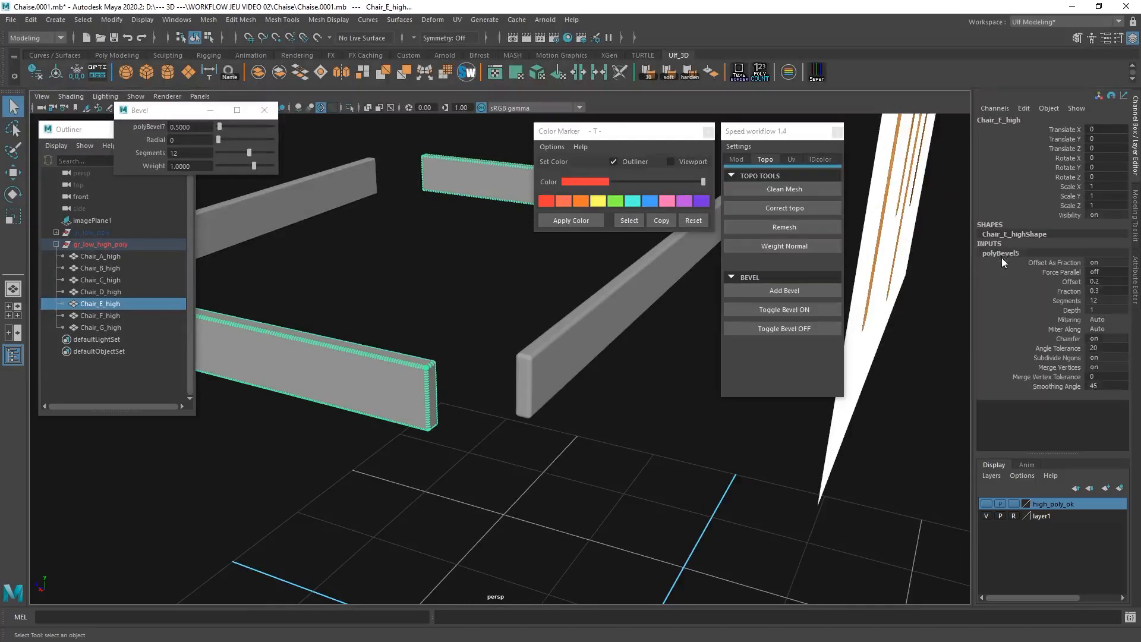
pyautogui.doubleClick(1103, 291)
pyautogui.write('0.5')
pyautogui.press('Return')
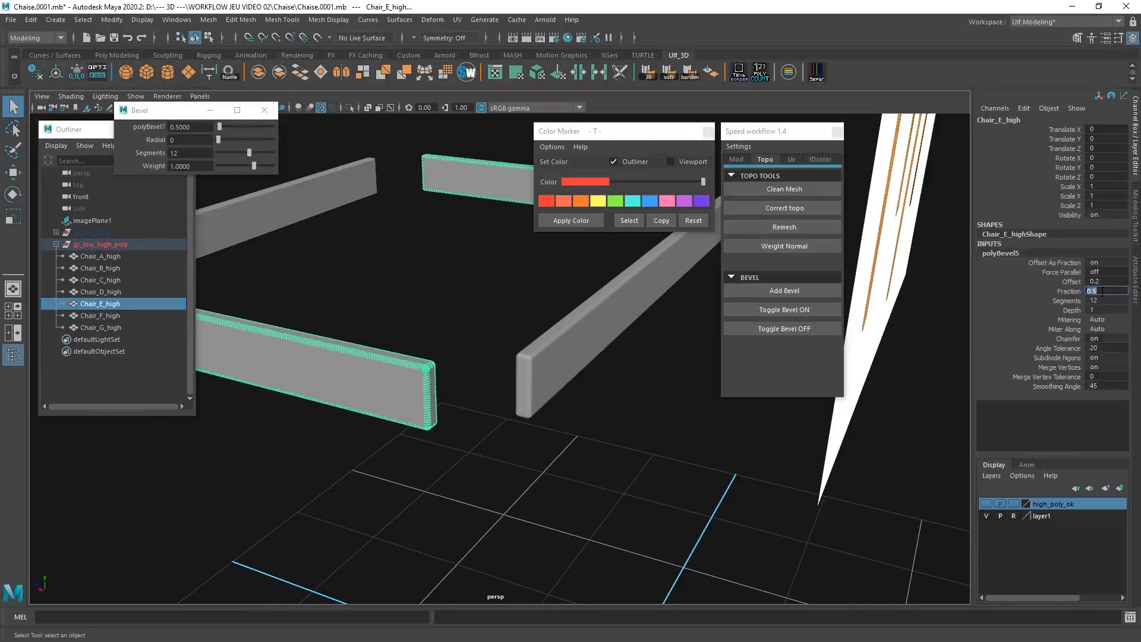
# Set the bevel fraction of the Chair_F_high rail to 0.5 in its polyBevel6 input
pyautogui.click(505, 330)
pyautogui.keyDown('alt'); pyautogui.moveTo(377, 224); pyautogui.dragTo(502, 248); pyautogui.keyUp('alt')
pyautogui.keyDown('alt'); pyautogui.moveTo(317, 254); pyautogui.dragTo(595, 238); pyautogui.keyUp('alt')
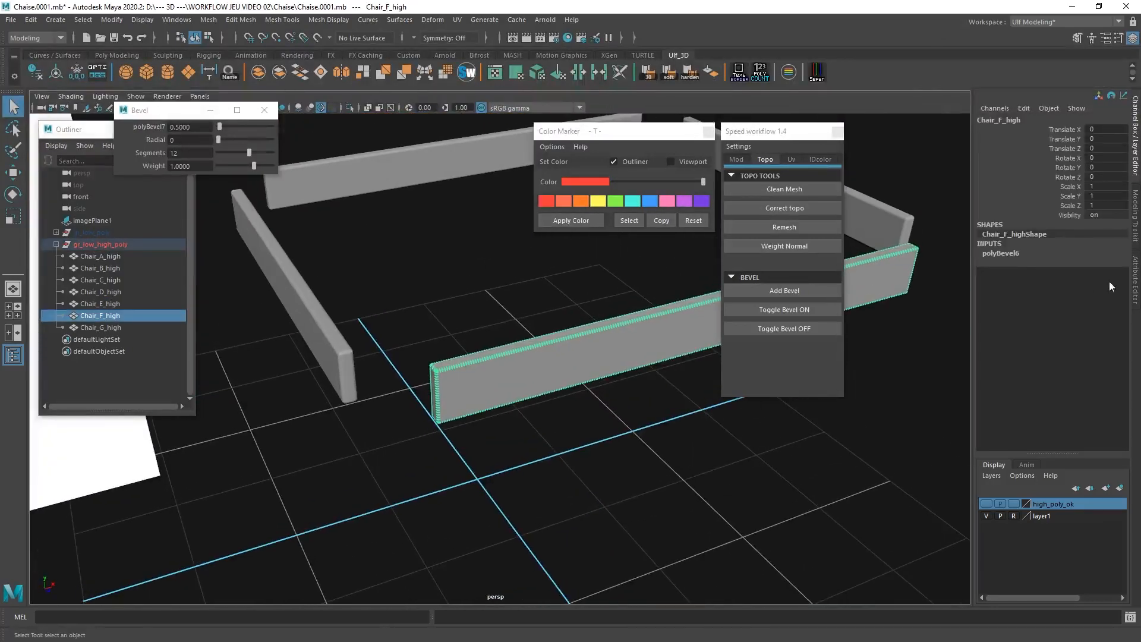
pyautogui.click(1036, 252)
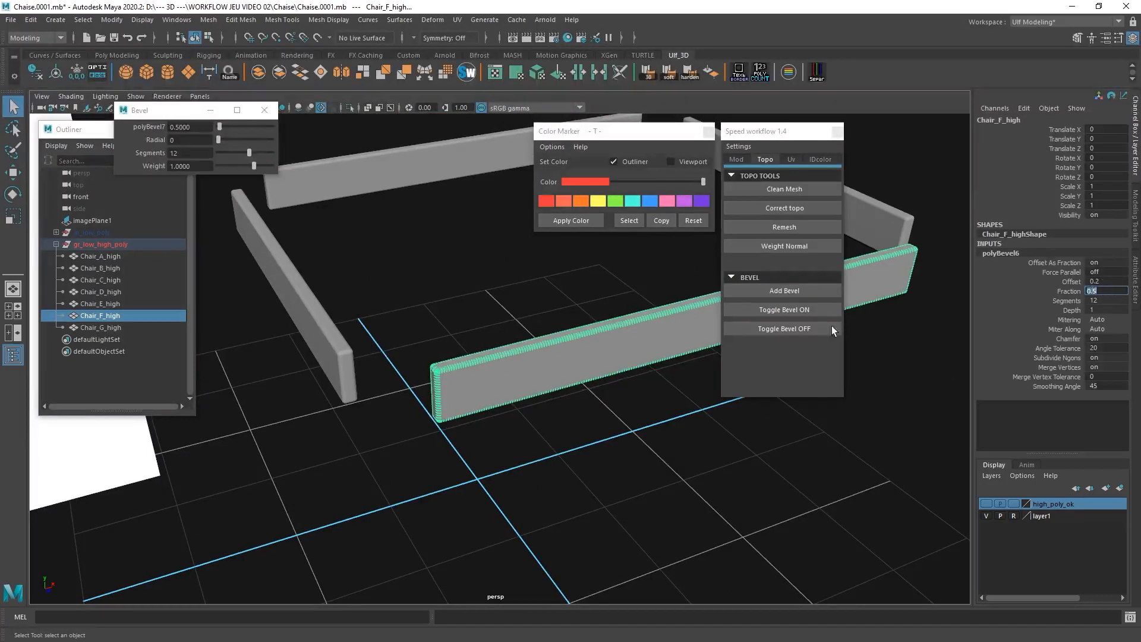
# Add the beveled Chair_D_high, Chair_E_high and Chair_F_high rails to the hidden high_poly_ok layer
pyautogui.click(340, 350)
pyautogui.keyDown('alt'); pyautogui.moveTo(409, 338); pyautogui.dragTo(369, 201); pyautogui.keyUp('alt')
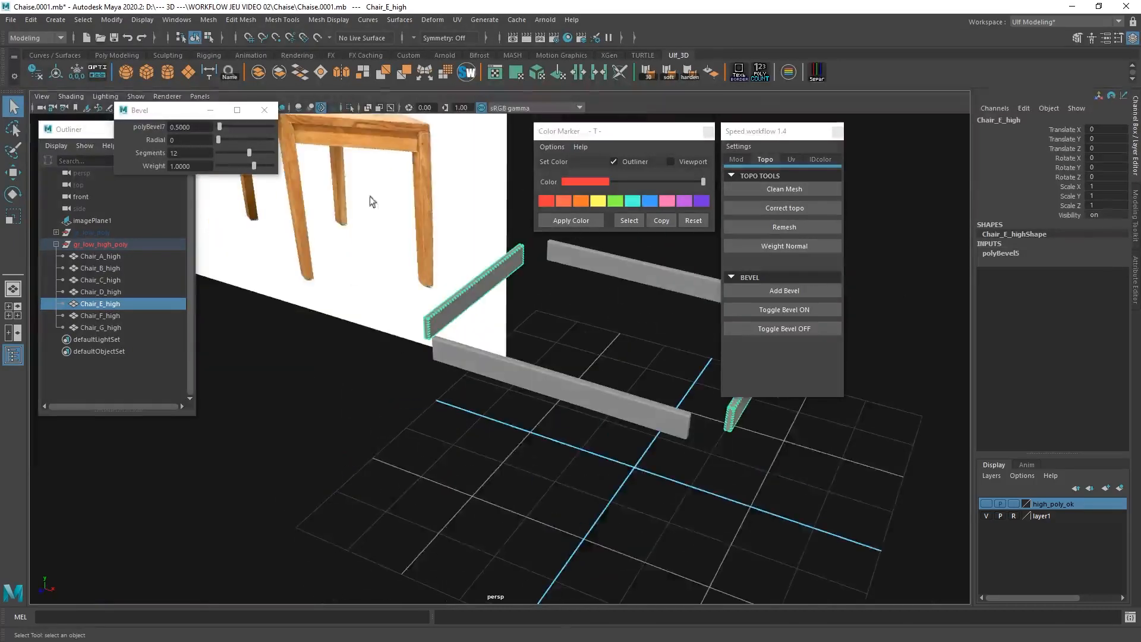
pyautogui.click(100, 247)
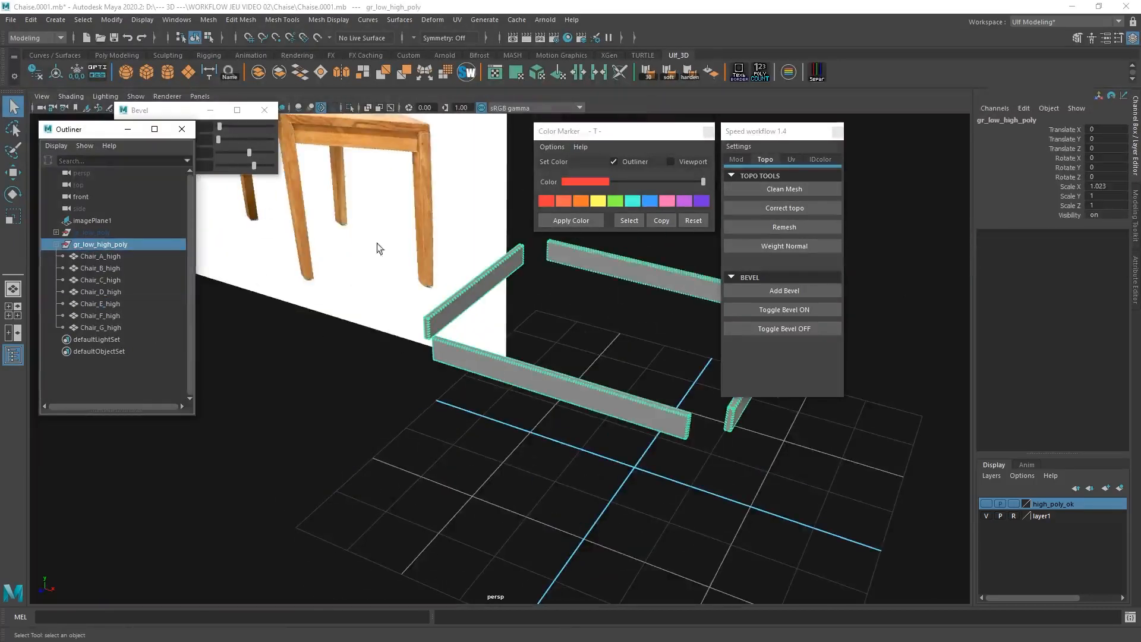
pyautogui.scroll(-3, 454, 227)
pyautogui.scroll(1, 619, 443)
pyautogui.keyDown('alt'); pyautogui.moveTo(620, 443); pyautogui.dragTo(371, 212); pyautogui.keyUp('alt')
pyautogui.moveTo(747, 526); pyautogui.dragTo(748, 526)
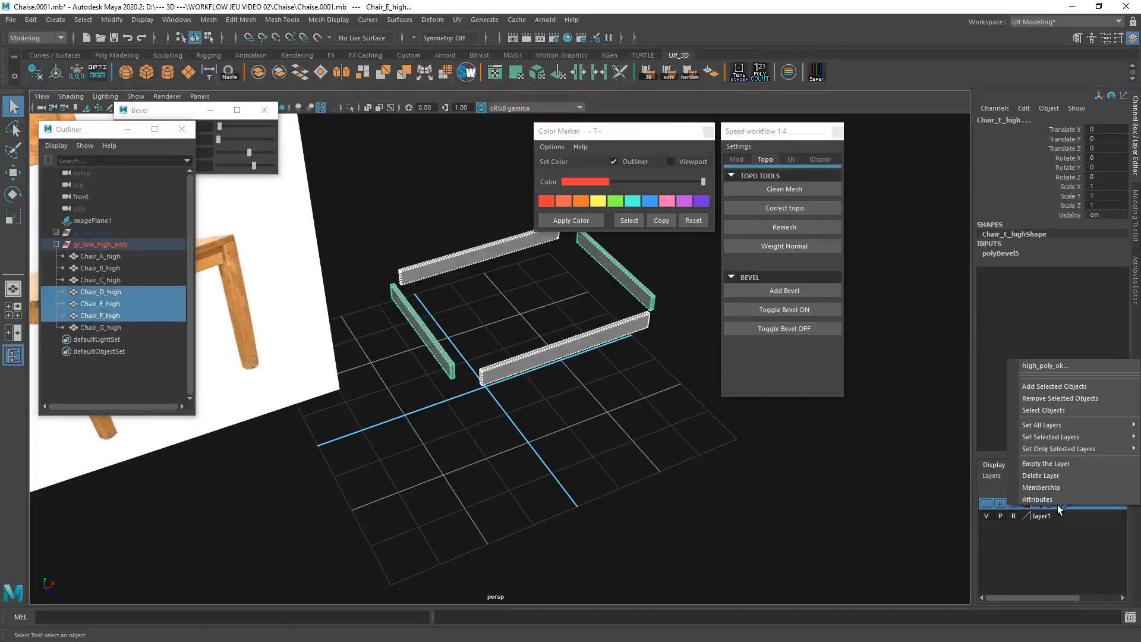
pyautogui.click(1057, 387)
pyautogui.scroll(-5, 566, 396)
pyautogui.click(567, 397)
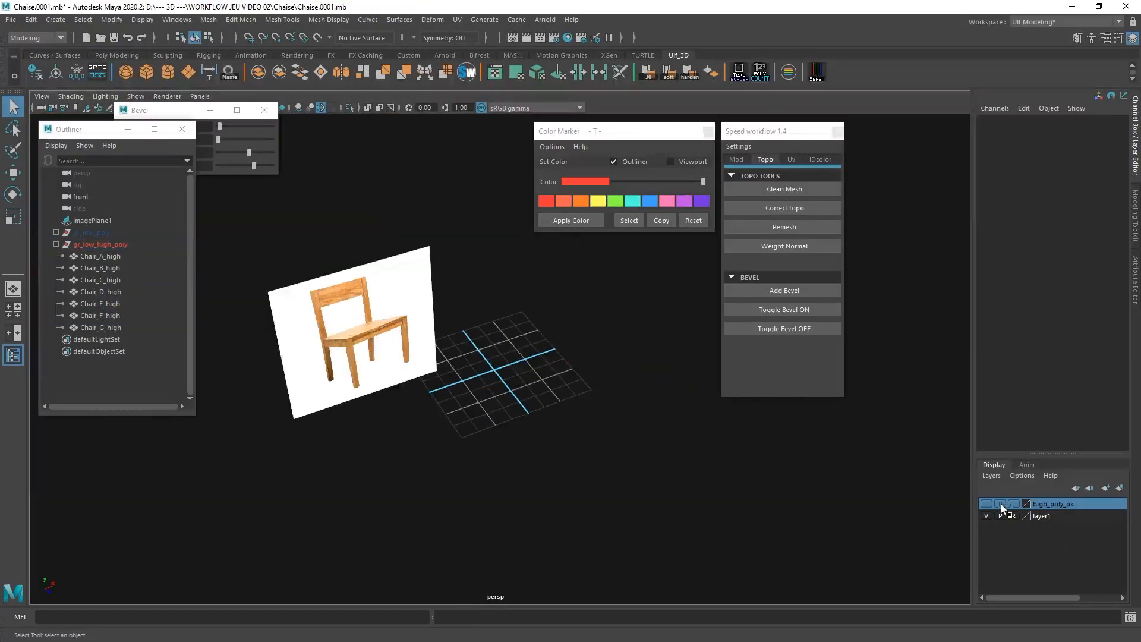
# Show the high_poly_ok layer so all beveled chair parts are displayed together
pyautogui.click(987, 504)
pyautogui.scroll(5, 648, 469)
pyautogui.keyDown('alt'); pyautogui.moveTo(447, 356); pyautogui.dragTo(564, 303); pyautogui.keyUp('alt')
pyautogui.keyDown('alt'); pyautogui.moveTo(565, 303); pyautogui.dragTo(606, 515, button='right'); pyautogui.keyUp('alt')
pyautogui.keyDown('alt'); pyautogui.moveTo(549, 314); pyautogui.dragTo(434, 319); pyautogui.keyUp('alt')
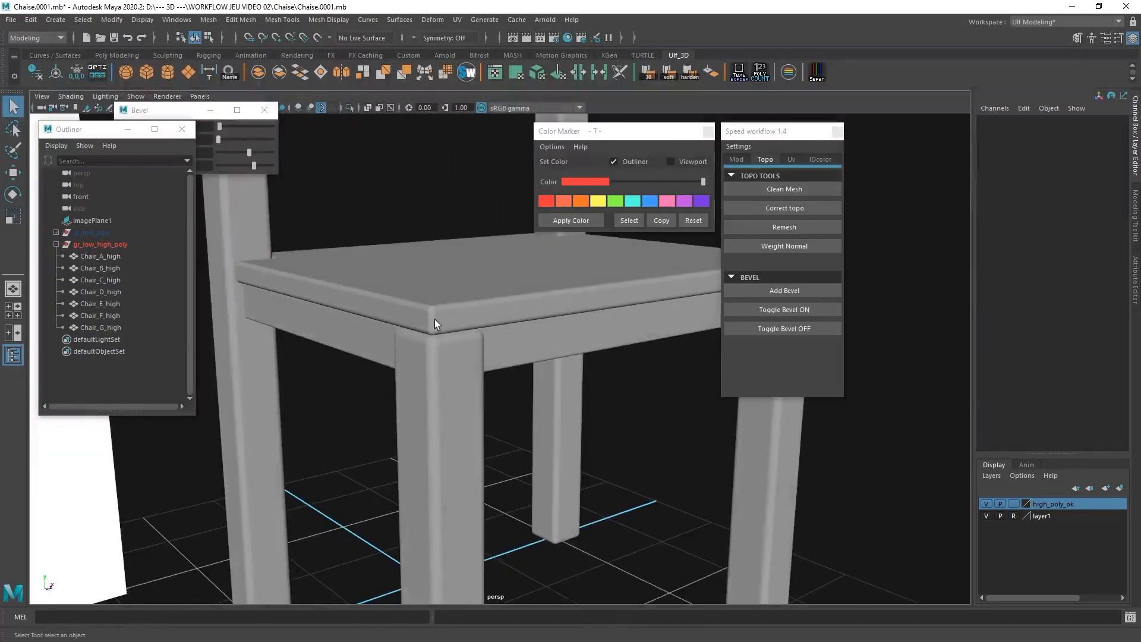
# Examine the rounded edges of the seat, legs, rails and backrest around the whole chair
pyautogui.keyDown('alt'); pyautogui.moveTo(429, 338); pyautogui.dragTo(416, 268, button='right'); pyautogui.keyUp('alt')
pyautogui.keyDown('alt'); pyautogui.moveTo(416, 268); pyautogui.dragTo(488, 292); pyautogui.keyUp('alt')
pyautogui.keyDown('alt'); pyautogui.moveTo(488, 292); pyautogui.dragTo(537, 476, button='right'); pyautogui.keyUp('alt')
pyautogui.keyDown('alt'); pyautogui.moveTo(517, 428); pyautogui.dragTo(508, 324); pyautogui.keyUp('alt')
pyautogui.keyDown('alt'); pyautogui.moveTo(508, 324); pyautogui.dragTo(673, 302, button='middle'); pyautogui.keyUp('alt')
pyautogui.keyDown('alt'); pyautogui.moveTo(673, 302); pyautogui.dragTo(523, 315, button='right'); pyautogui.keyUp('alt')
pyautogui.keyDown('alt'); pyautogui.moveTo(523, 315); pyautogui.dragTo(463, 369); pyautogui.keyUp('alt')
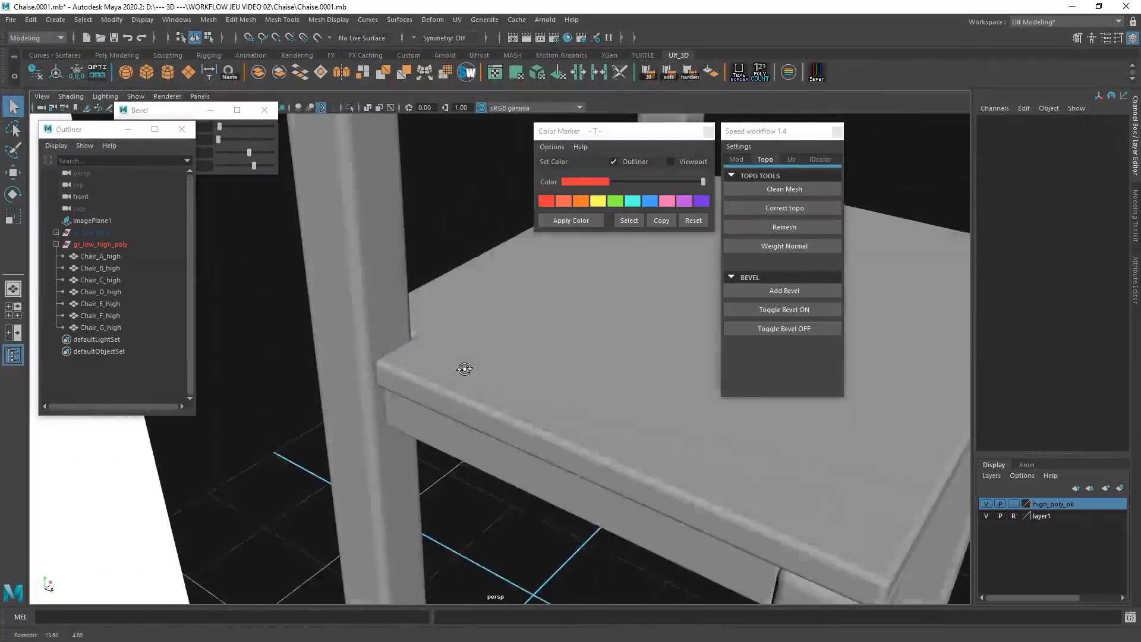
pyautogui.keyDown('alt'); pyautogui.moveTo(464, 369); pyautogui.dragTo(489, 409, button='middle'); pyautogui.keyUp('alt')
pyautogui.keyDown('alt'); pyautogui.moveTo(487, 404); pyautogui.dragTo(465, 277, button='right'); pyautogui.keyUp('alt')
pyautogui.keyDown('alt'); pyautogui.moveTo(465, 277); pyautogui.dragTo(440, 461, button='middle'); pyautogui.keyUp('alt')
pyautogui.keyDown('alt'); pyautogui.moveTo(440, 461); pyautogui.dragTo(521, 446); pyautogui.keyUp('alt')
pyautogui.keyDown('alt'); pyautogui.moveTo(522, 446); pyautogui.dragTo(489, 344, button='right'); pyautogui.keyUp('alt')
pyautogui.keyDown('alt'); pyautogui.moveTo(489, 344); pyautogui.dragTo(487, 300); pyautogui.keyUp('alt')
pyautogui.keyDown('alt'); pyautogui.moveTo(487, 300); pyautogui.dragTo(599, 525, button='right'); pyautogui.keyUp('alt')
pyautogui.keyDown('alt'); pyautogui.moveTo(618, 500); pyautogui.dragTo(489, 351); pyautogui.keyUp('alt')
pyautogui.keyDown('alt'); pyautogui.moveTo(490, 351); pyautogui.dragTo(523, 377, button='right'); pyautogui.keyUp('alt')
pyautogui.keyDown('alt'); pyautogui.moveTo(523, 377); pyautogui.dragTo(565, 427); pyautogui.keyUp('alt')
pyautogui.keyDown('alt'); pyautogui.moveTo(565, 428); pyautogui.dragTo(548, 399, button='right'); pyautogui.keyUp('alt')
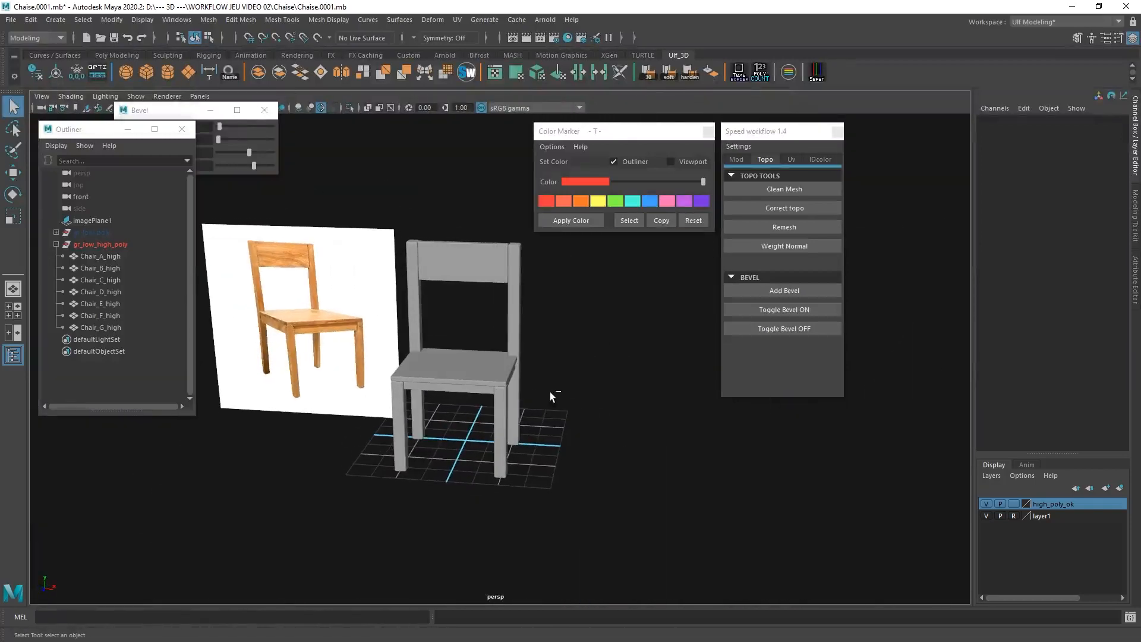
pyautogui.moveTo(550, 391)
pyautogui.keyDown('alt'); pyautogui.mouseDown()
pyautogui.moveTo(492, 290)
pyautogui.moveTo(521, 338)
pyautogui.moveTo(519, 371)
pyautogui.moveTo(523, 345)
pyautogui.moveTo(647, 290)
pyautogui.moveTo(524, 287)
pyautogui.moveTo(517, 339)
pyautogui.moveTo(565, 464)
pyautogui.moveTo(463, 454)
pyautogui.moveTo(622, 448)
pyautogui.moveTo(604, 458)
pyautogui.moveTo(551, 395)
pyautogui.mouseUp(); pyautogui.keyUp('alt')
pyautogui.keyDown('alt'); pyautogui.moveTo(550, 395); pyautogui.dragTo(456, 358, button='right'); pyautogui.keyUp('alt')
pyautogui.keyDown('alt'); pyautogui.moveTo(456, 359); pyautogui.dragTo(421, 322); pyautogui.keyUp('alt')
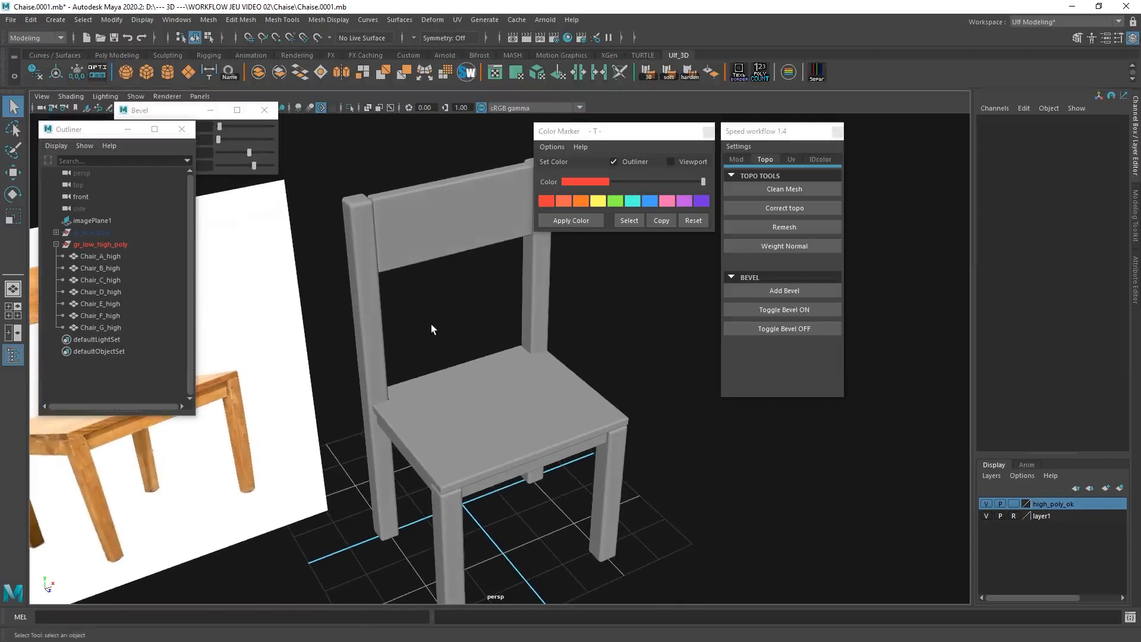
pyautogui.keyDown('alt'); pyautogui.moveTo(473, 349); pyautogui.dragTo(428, 238); pyautogui.keyUp('alt')
# Move the Bevel window clear of the Outliner and close it
pyautogui.moveTo(180, 118); pyautogui.dragTo(264, 146)
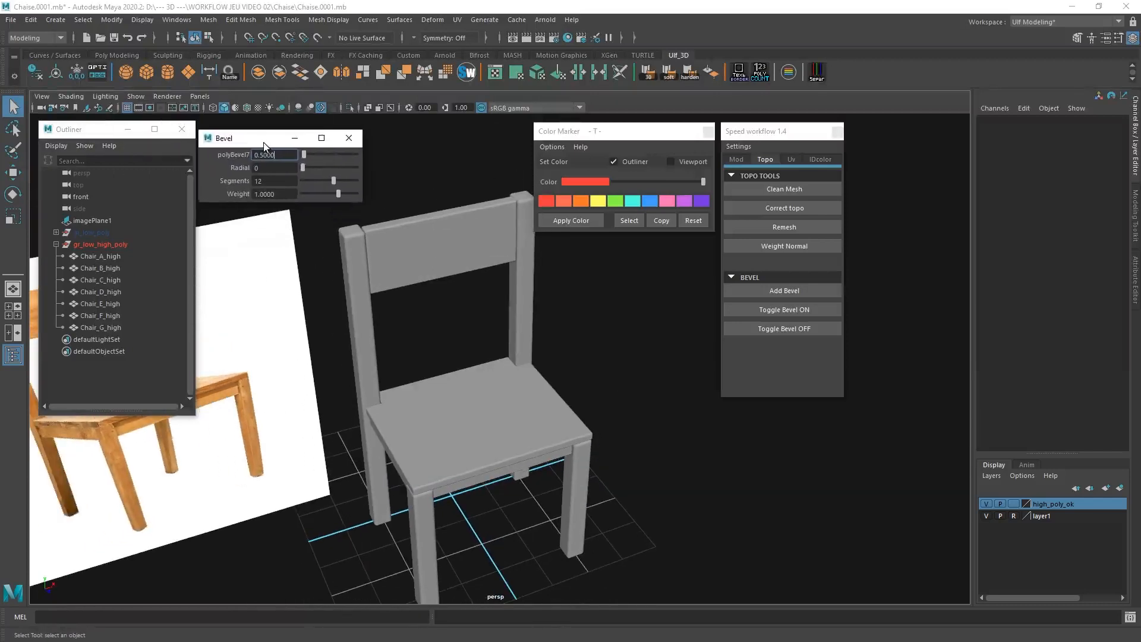
pyautogui.keyDown('alt'); pyautogui.moveTo(410, 193); pyautogui.dragTo(387, 241); pyautogui.keyUp('alt')
pyautogui.click(404, 249)
pyautogui.click(608, 430)
# Check the Chair_B_high backrest and review the assembled high-poly chair as a whole
pyautogui.scroll(-3, 605, 392)
pyautogui.keyDown('alt'); pyautogui.moveTo(602, 375); pyautogui.dragTo(606, 378); pyautogui.keyUp('alt')
pyautogui.click(473, 288)
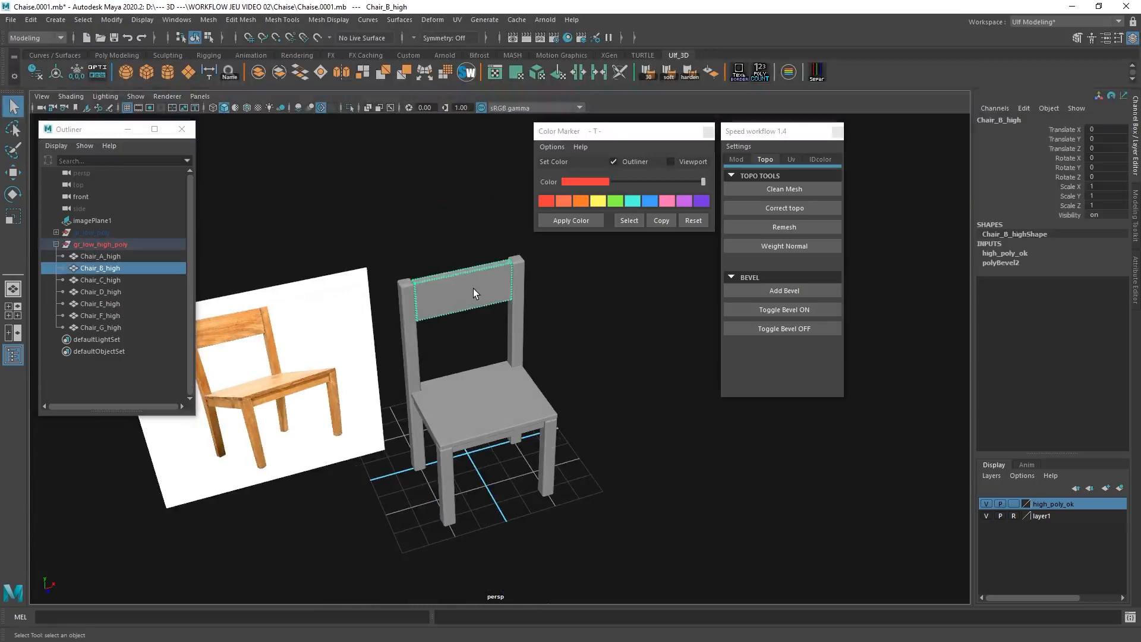
pyautogui.click(432, 267)
pyautogui.scroll(-3, 479, 254)
pyautogui.scroll(8, 479, 254)
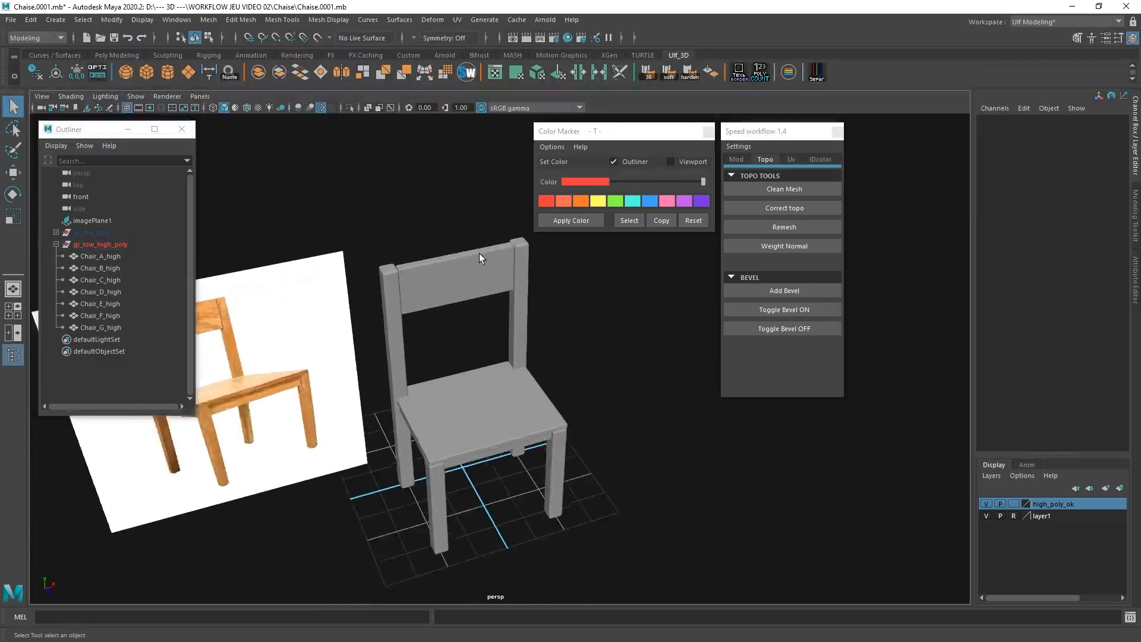
pyautogui.scroll(-1, 479, 255)
pyautogui.keyDown('alt'); pyautogui.moveTo(383, 247); pyautogui.dragTo(434, 199); pyautogui.keyUp('alt')
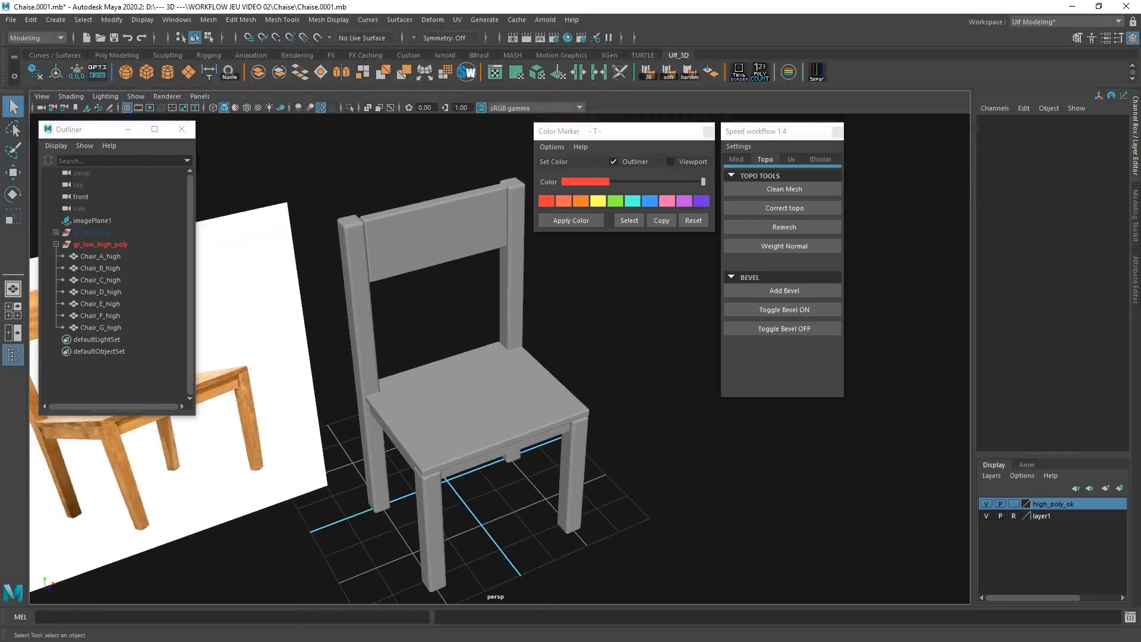